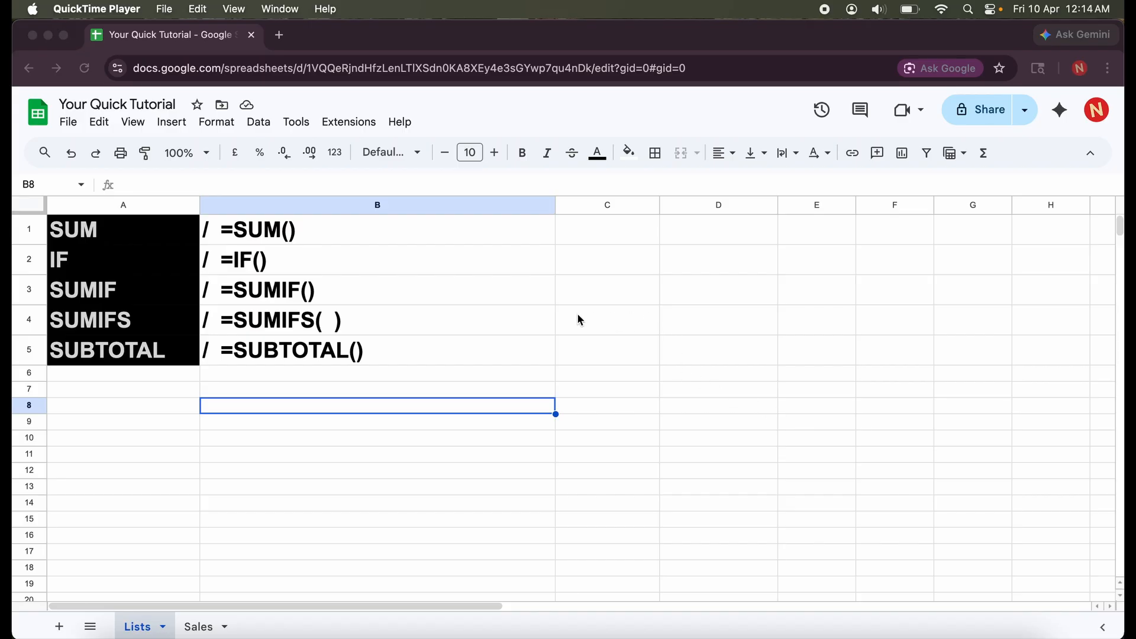
left_click(378, 395)
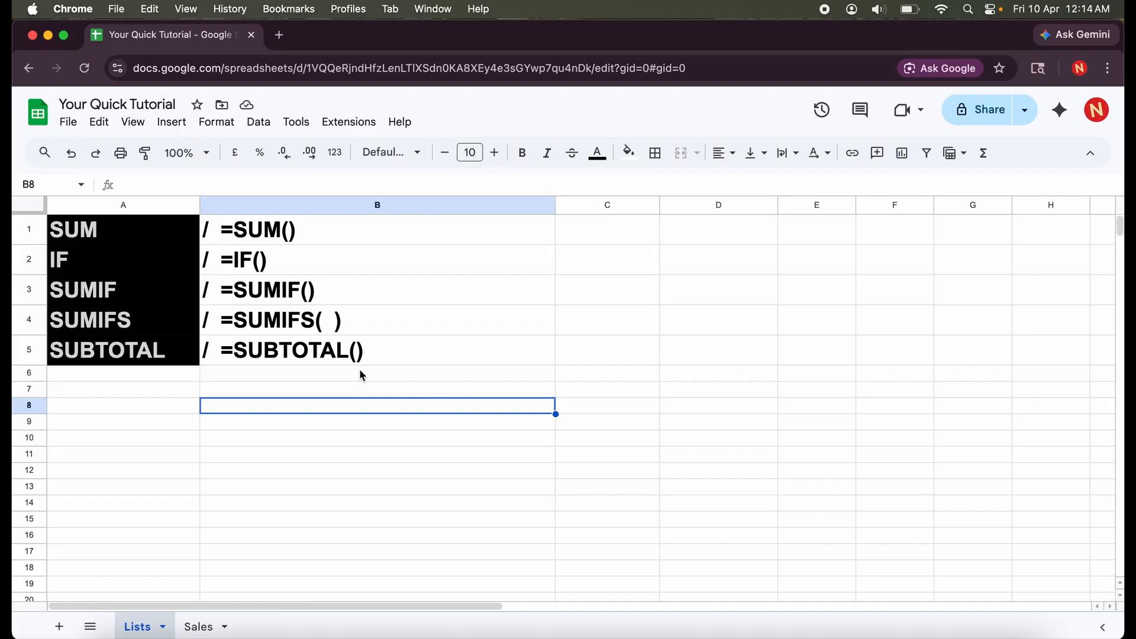
double_click(360, 370)
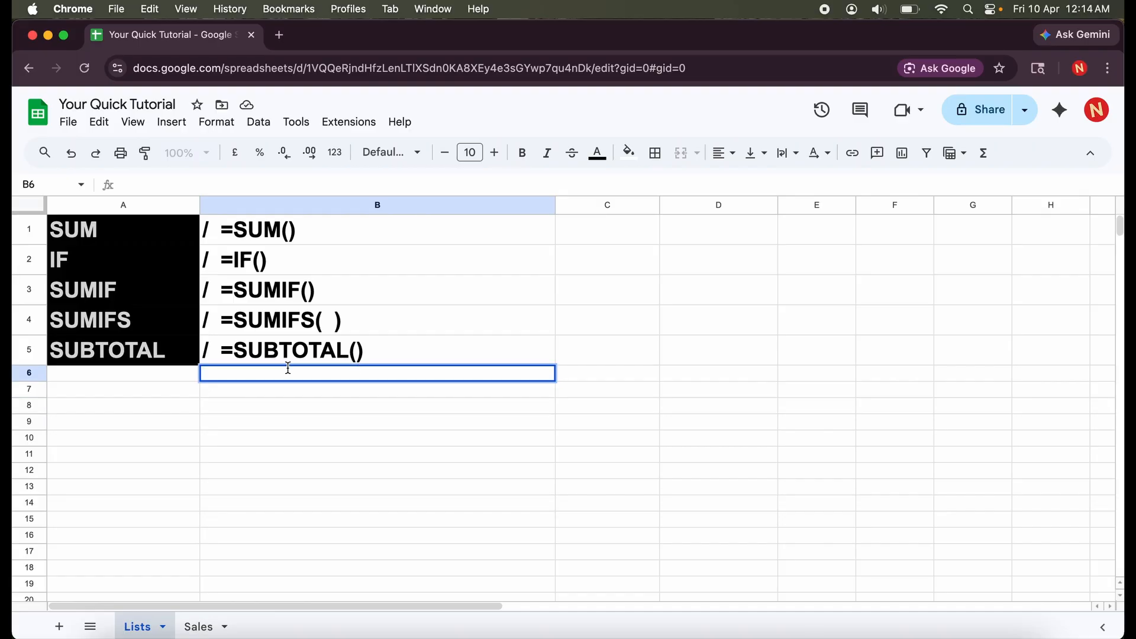
type("=SUM")
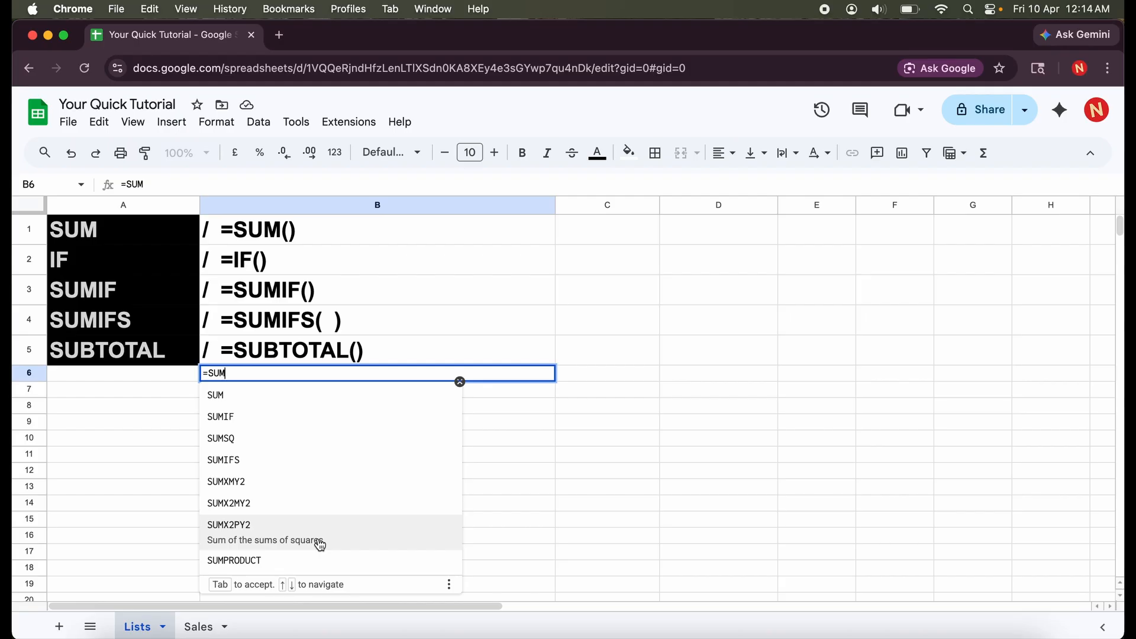
key("BackSpace")
key("BackSpace")
key("BackSpace")
key("BackSpace")
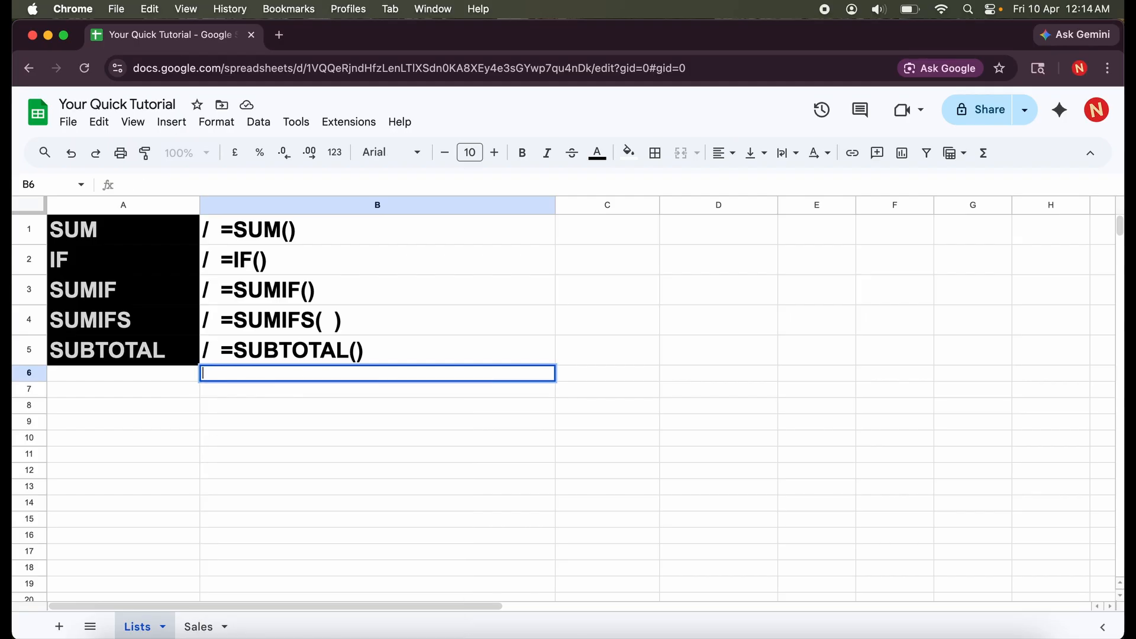
Fill the parentheses of the SUM syntax in B1 with "Range, indv cell" and colour that text red.
left_click(269, 231)
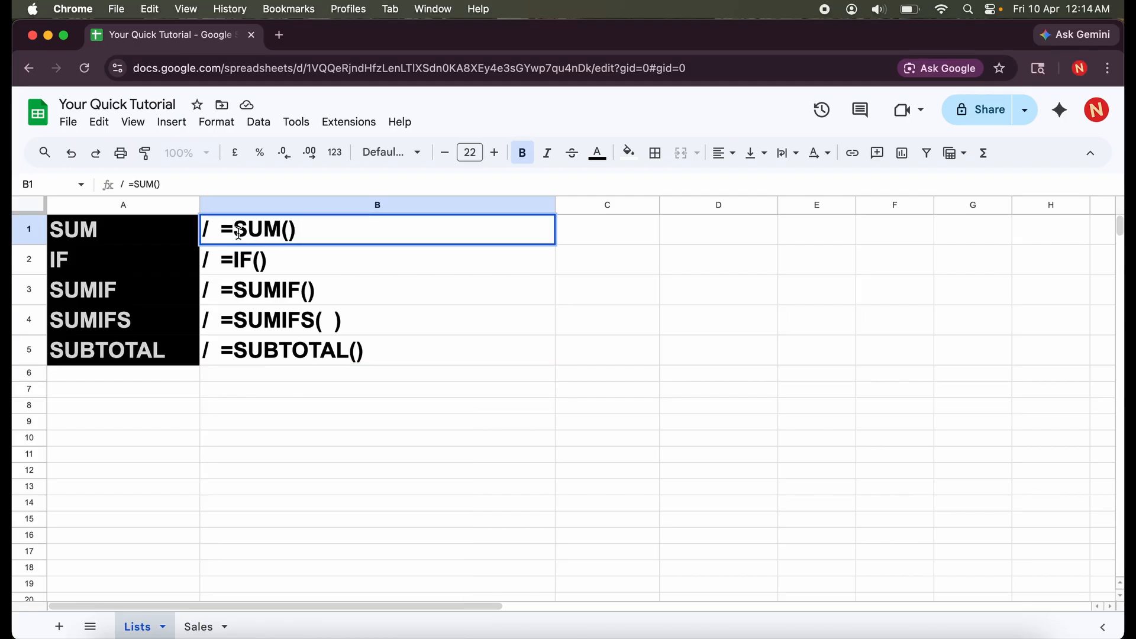
left_click(291, 230)
type("Range, indv cel")
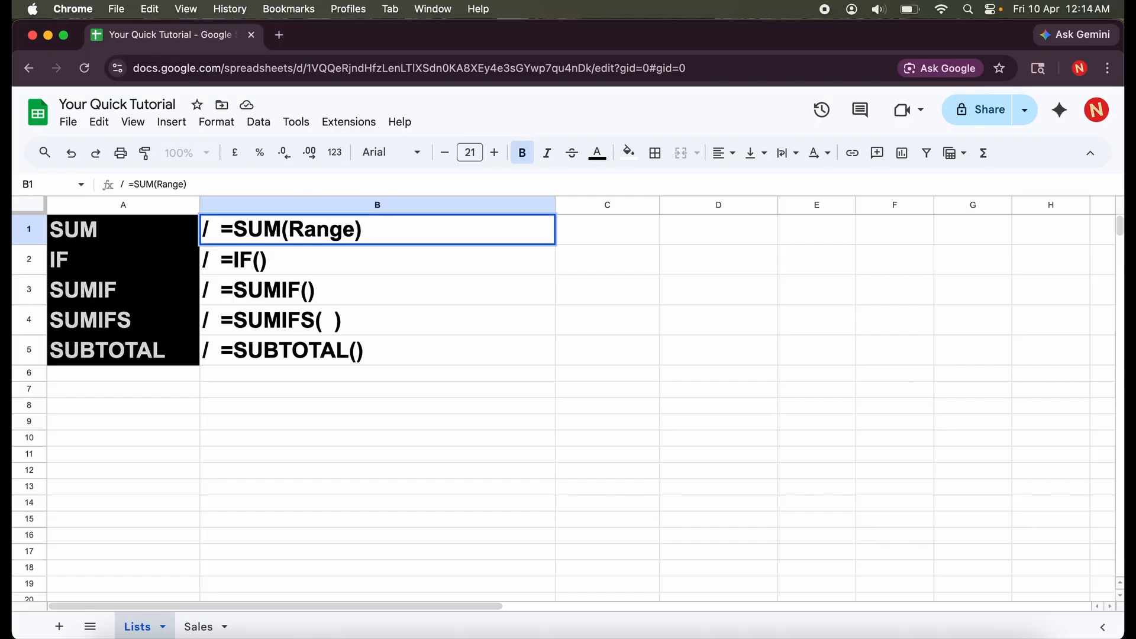
type("l")
left_click_drag(455, 229, 290, 230)
left_click(598, 153)
left_click(620, 223)
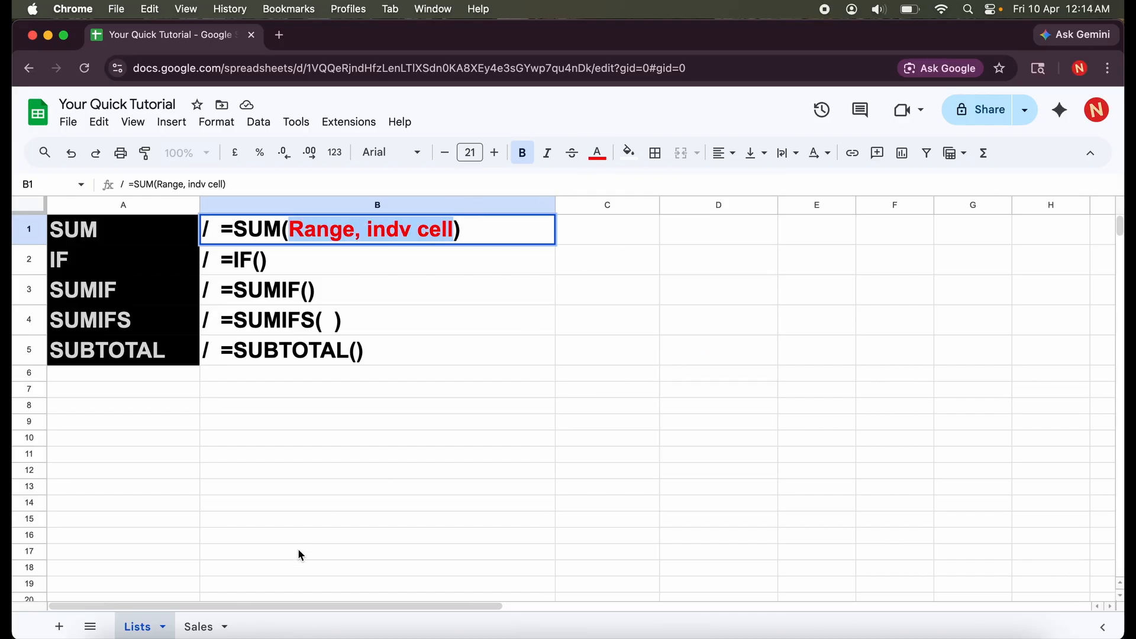
On the Sales sheet, start a SUM formula with an open argument list in the Total Sale cell D8.
left_click(206, 628)
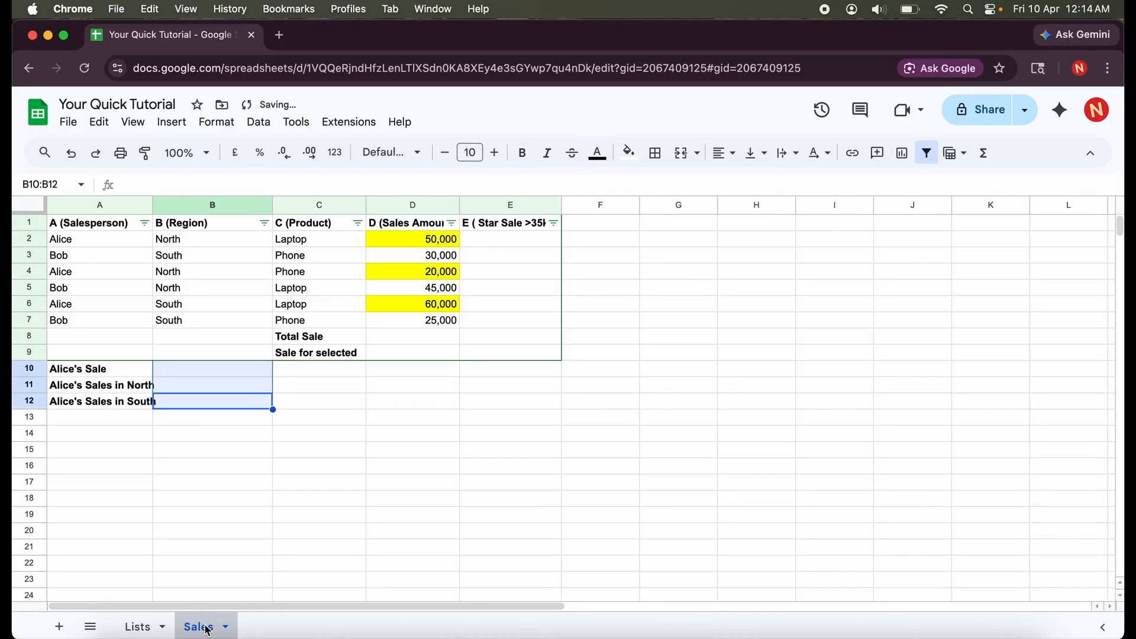
left_click(437, 242)
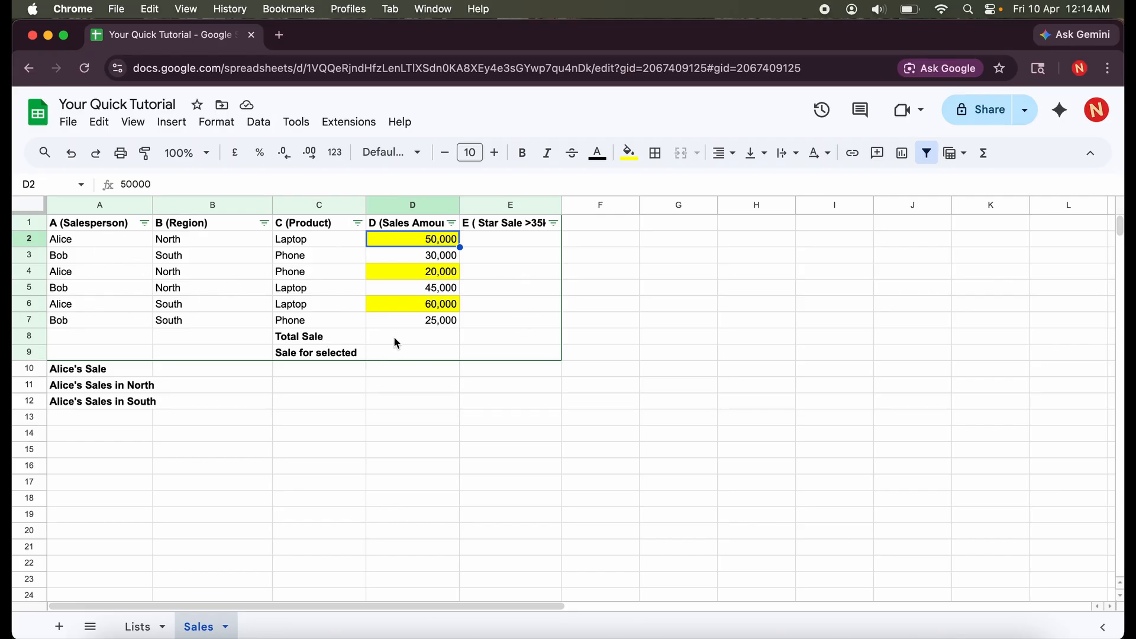
left_click(413, 338)
type("=")
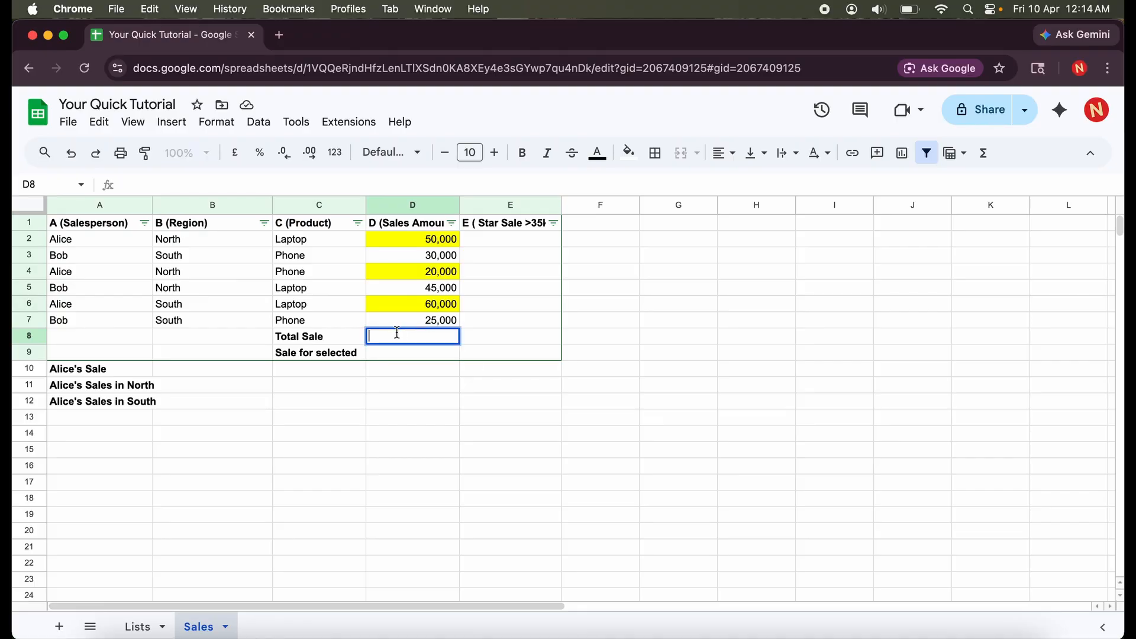
type("SUM")
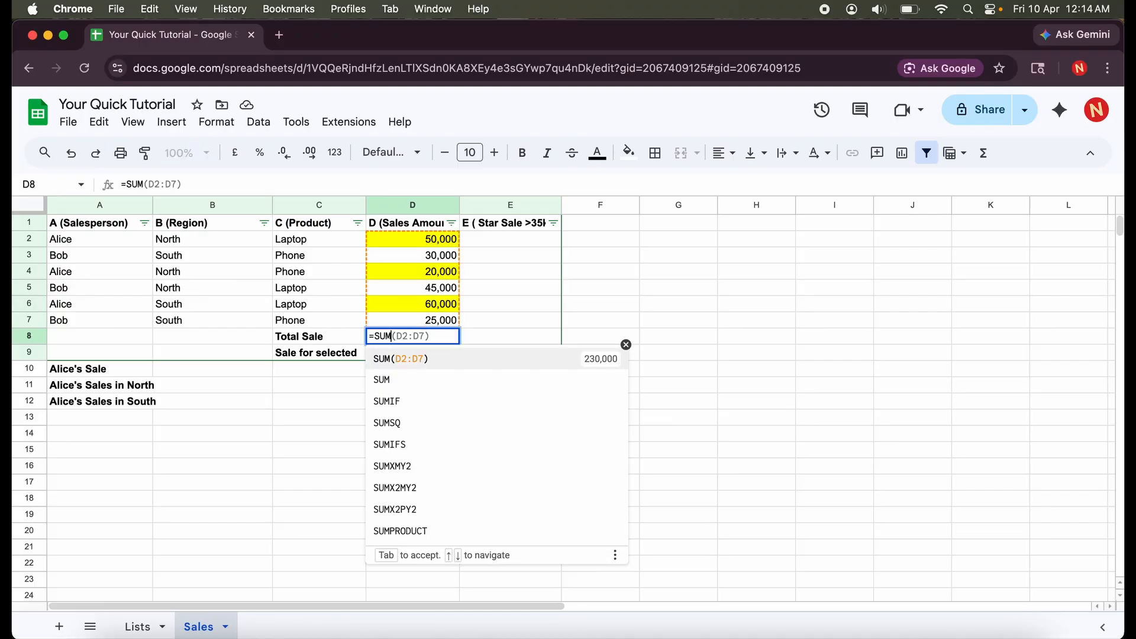
type("(")
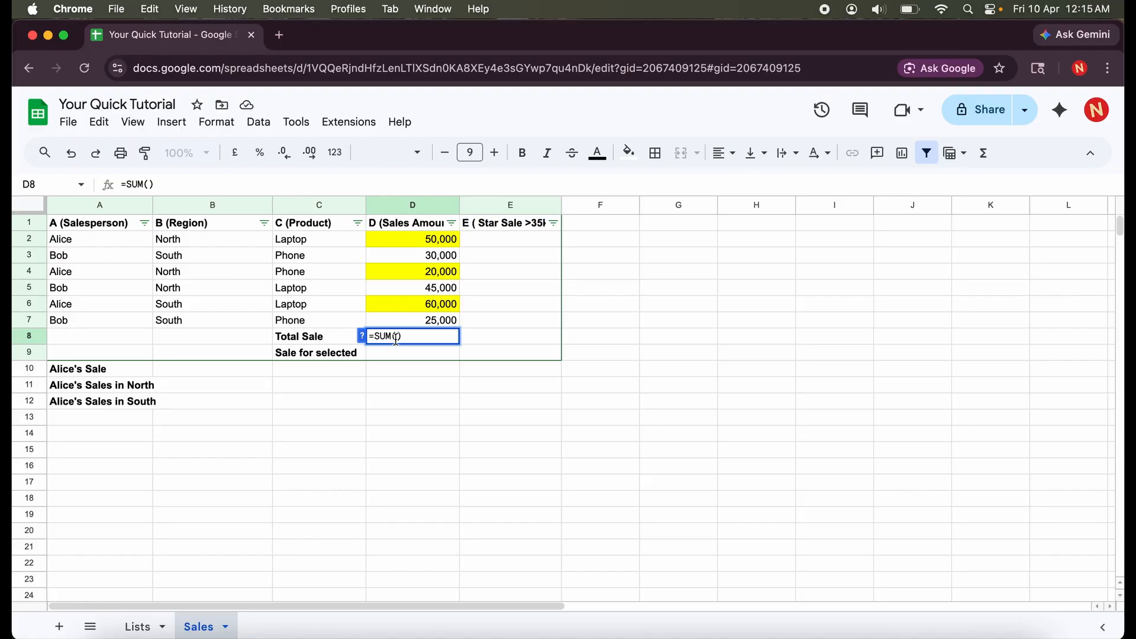
Add the individual sales cells D2, D4, D5, D6 and D3 as separate arguments of the SUM formula.
left_click(434, 246)
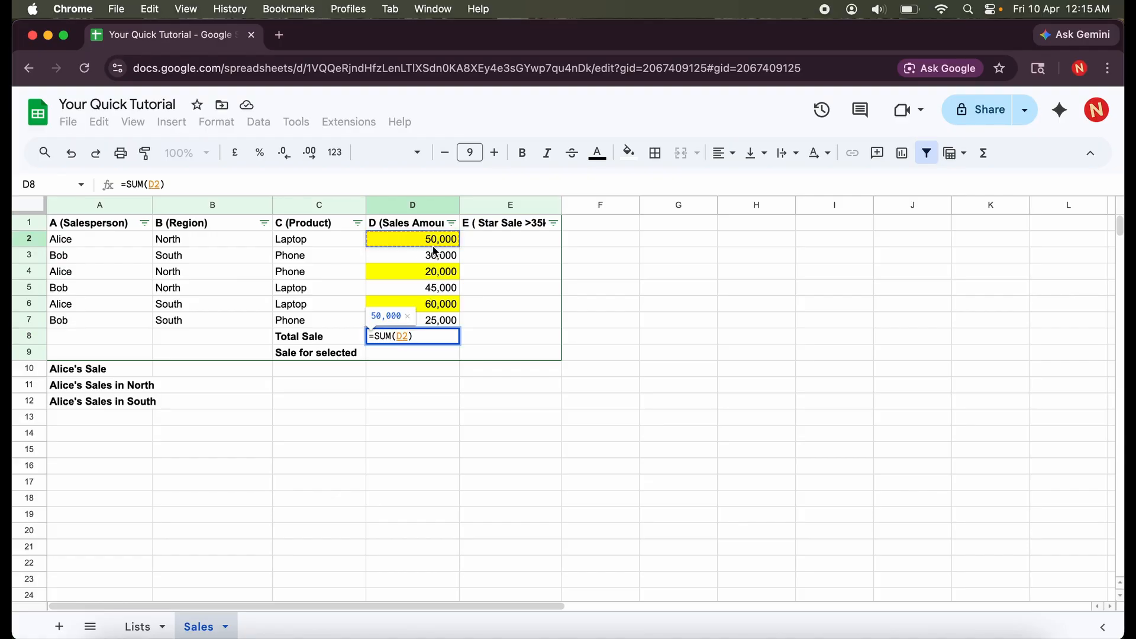
left_click(443, 273, "super")
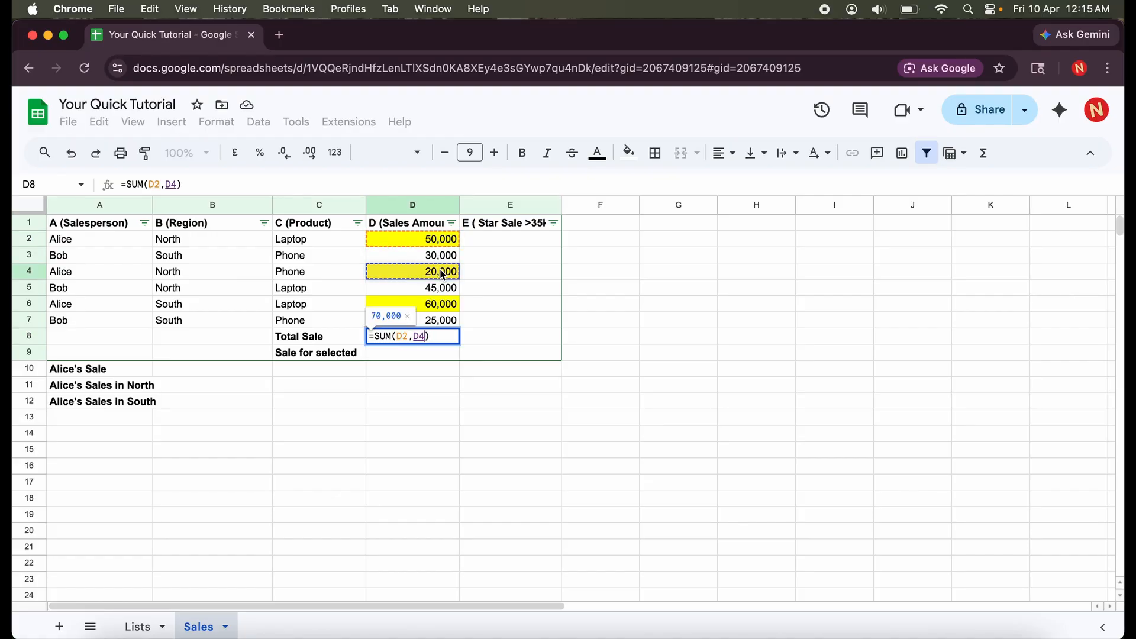
left_click(441, 291, "super")
left_click(442, 305, "super")
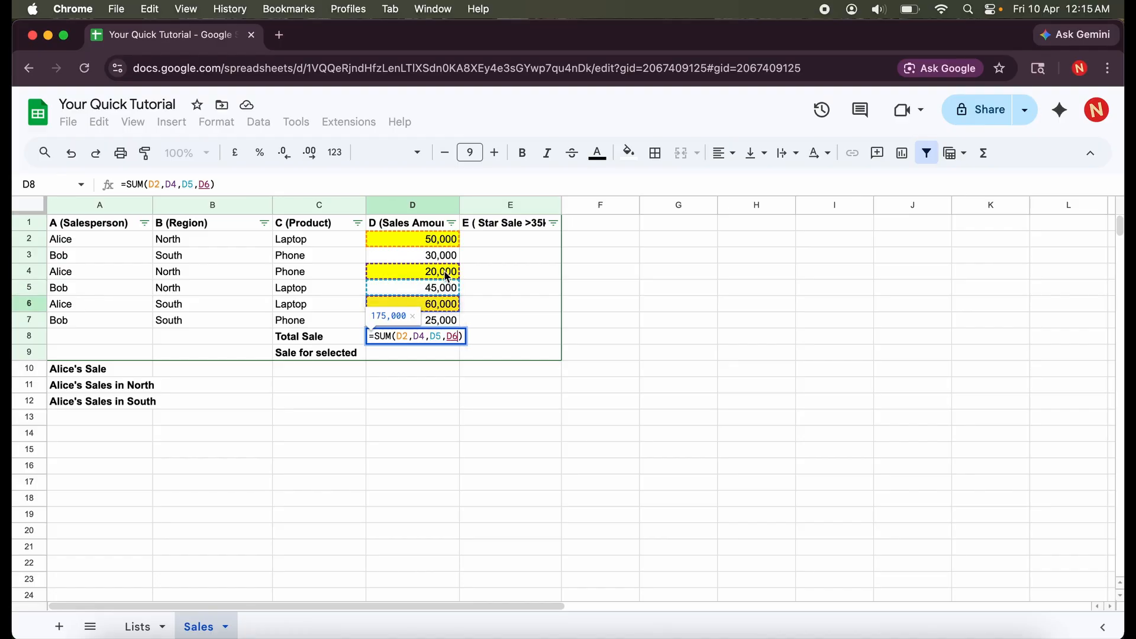
left_click(445, 259, "super")
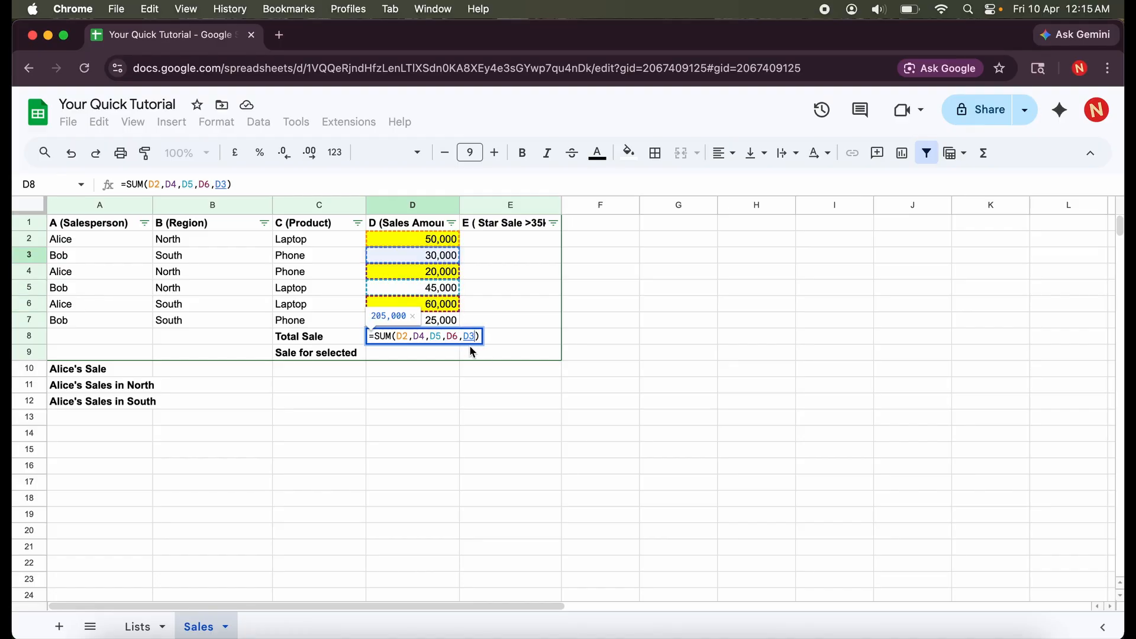
Clear all the individual cell references from the SUM formula in D8.
key("BackSpace")
key("BackSpace")
key("BackSpace")
key("BackSpace")
key("BackSpace")
key("BackSpace")
key("BackSpace")
key("BackSpace")
key("BackSpace")
key("BackSpace")
key("BackSpace")
key("BackSpace")
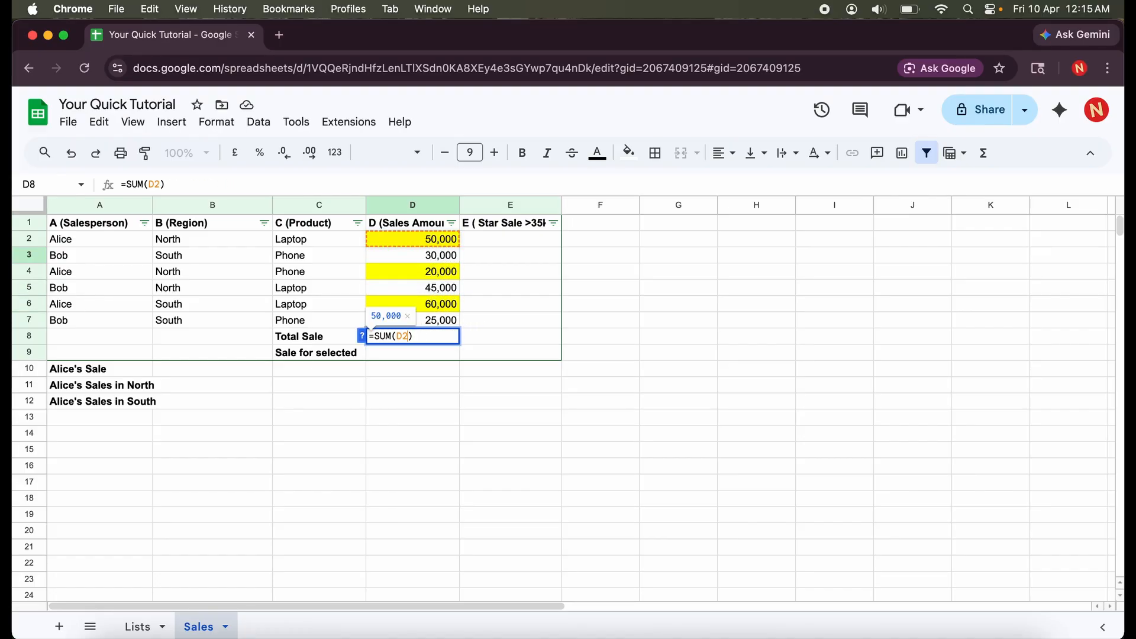
key("BackSpace")
key("BackSpace")
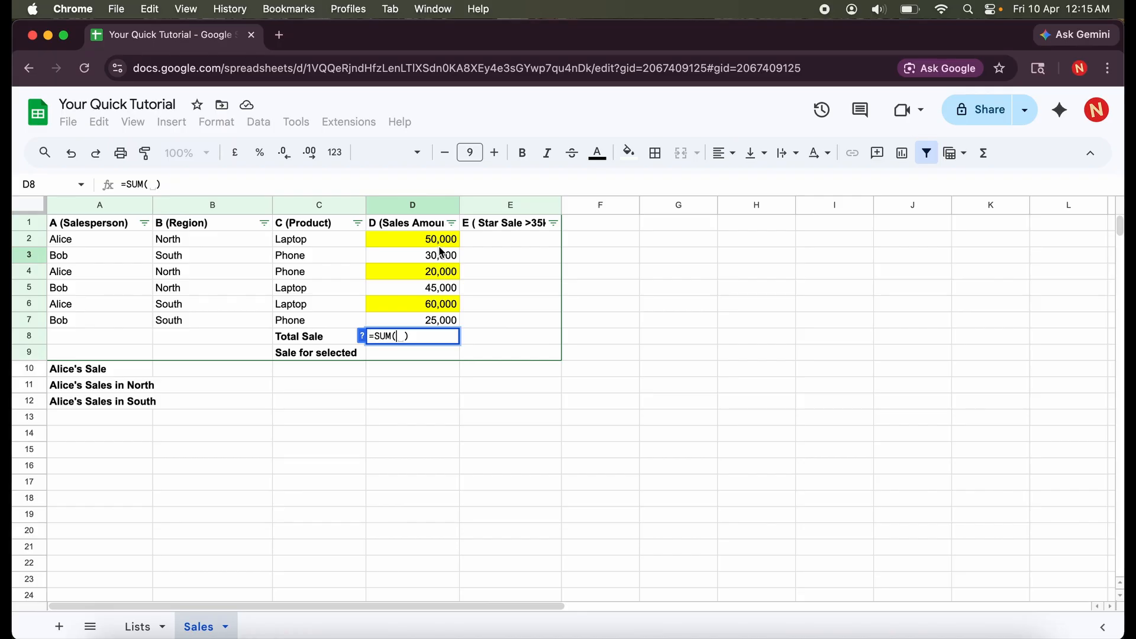
Use the continuous range D2:D7 as the argument of the SUM formula in D8 and enter it.
type("D2")
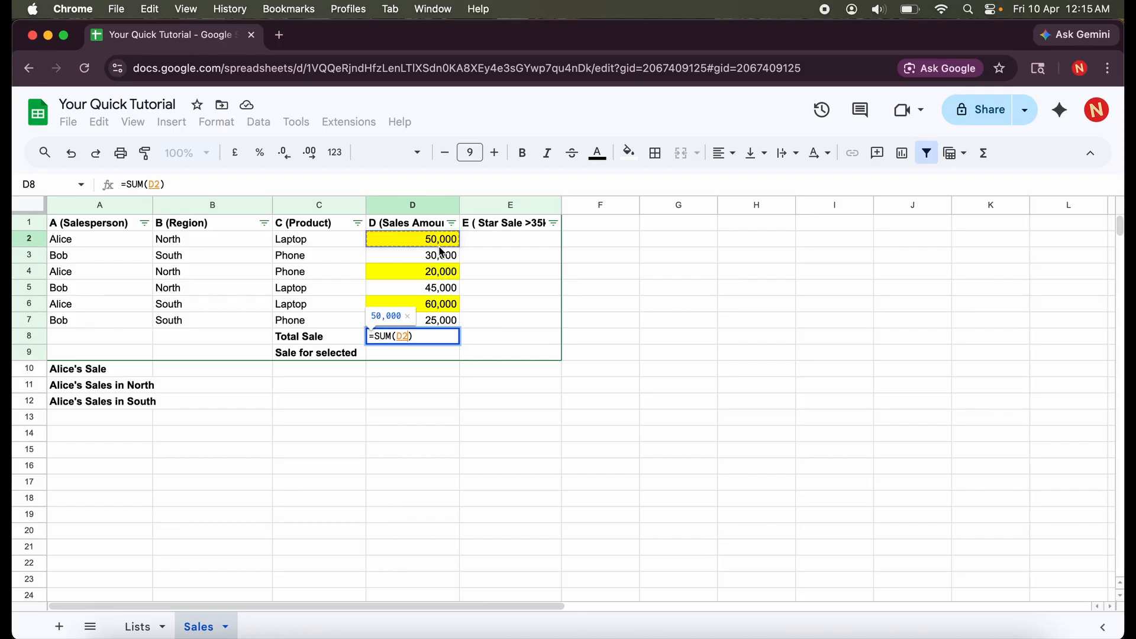
left_click(444, 325, "shift")
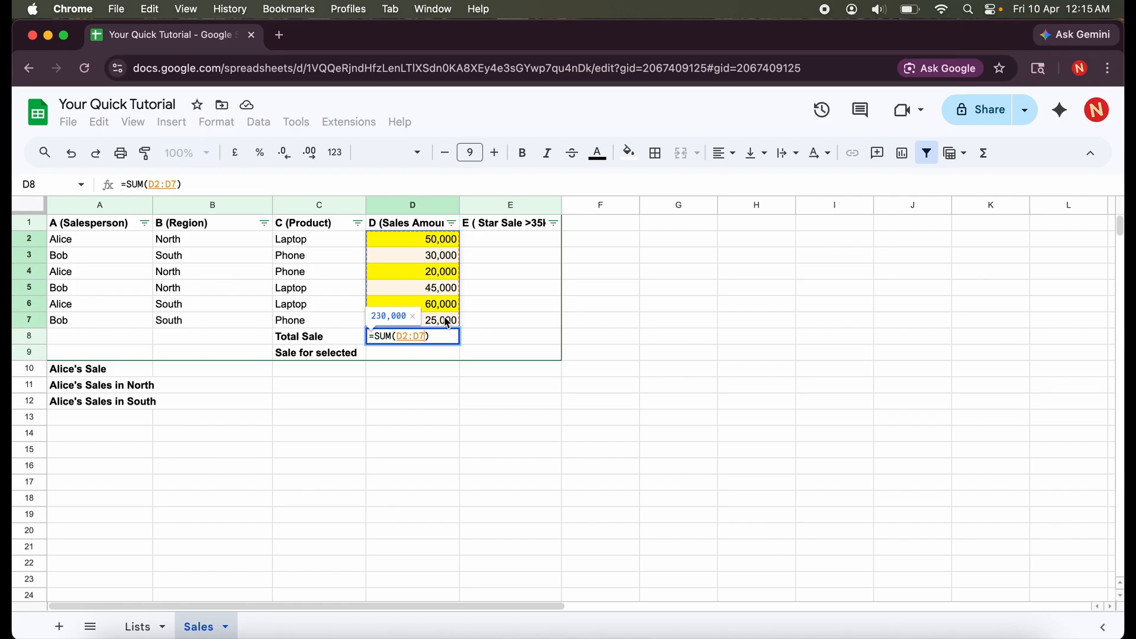
key("Return")
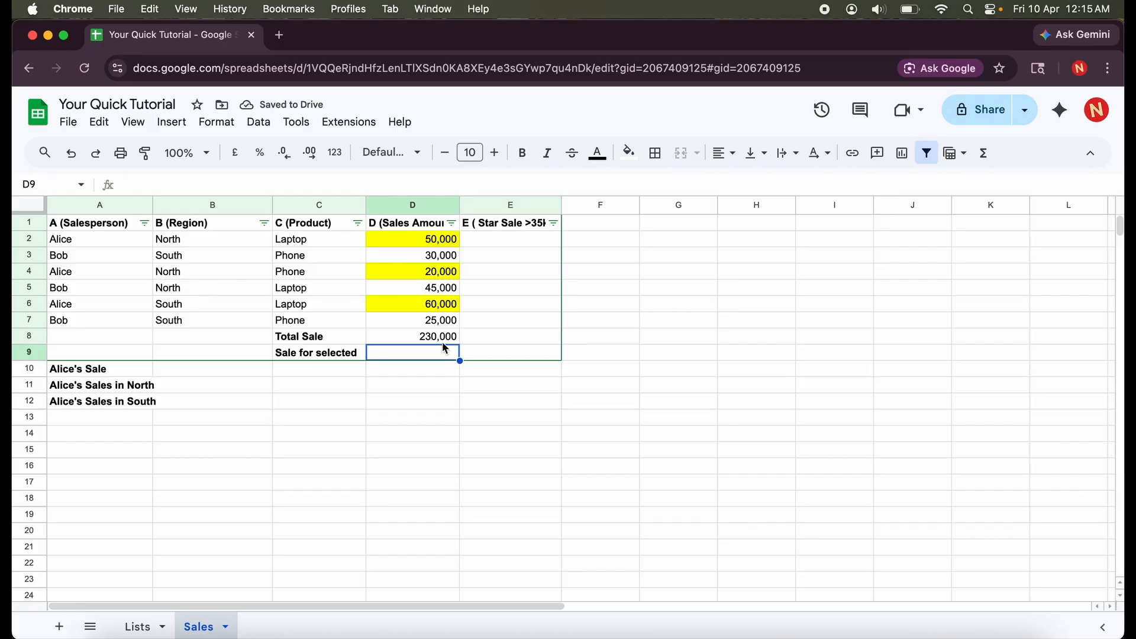
On the Lists sheet, fill the parentheses of the IF syntax in B2 with Criteria, "True/Yes", "False /No".
left_click(139, 626)
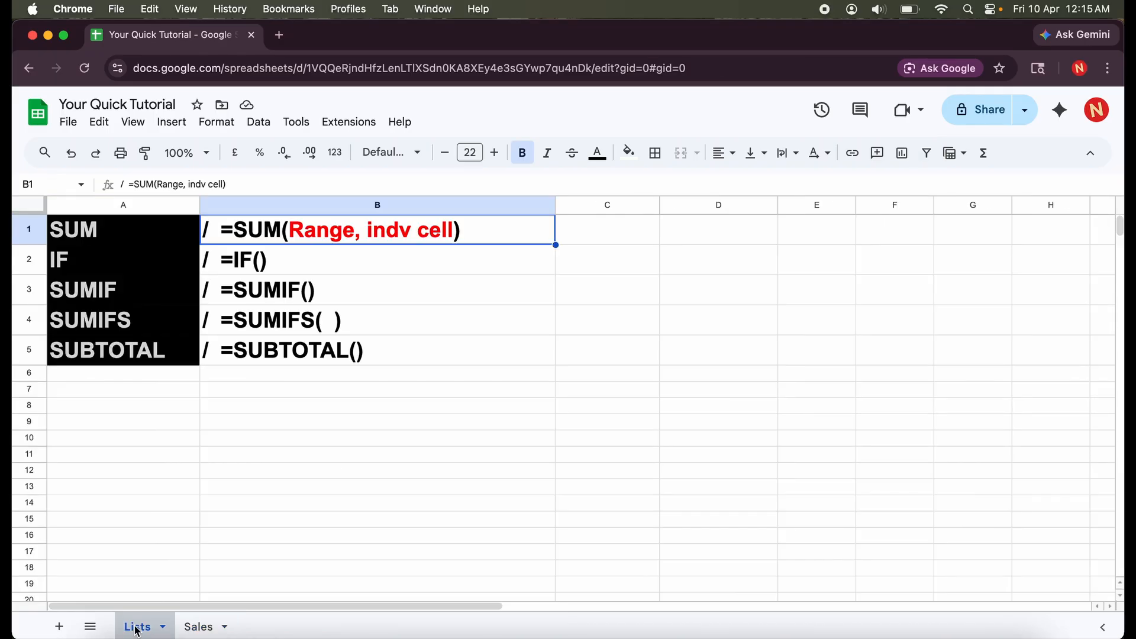
left_click(292, 260)
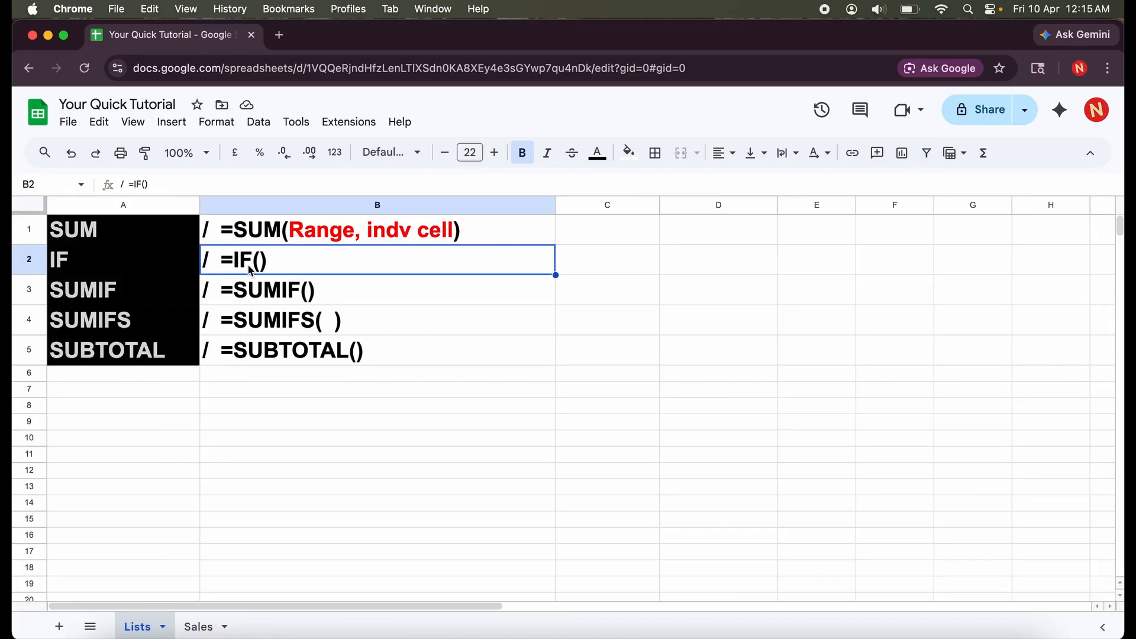
double_click(261, 270)
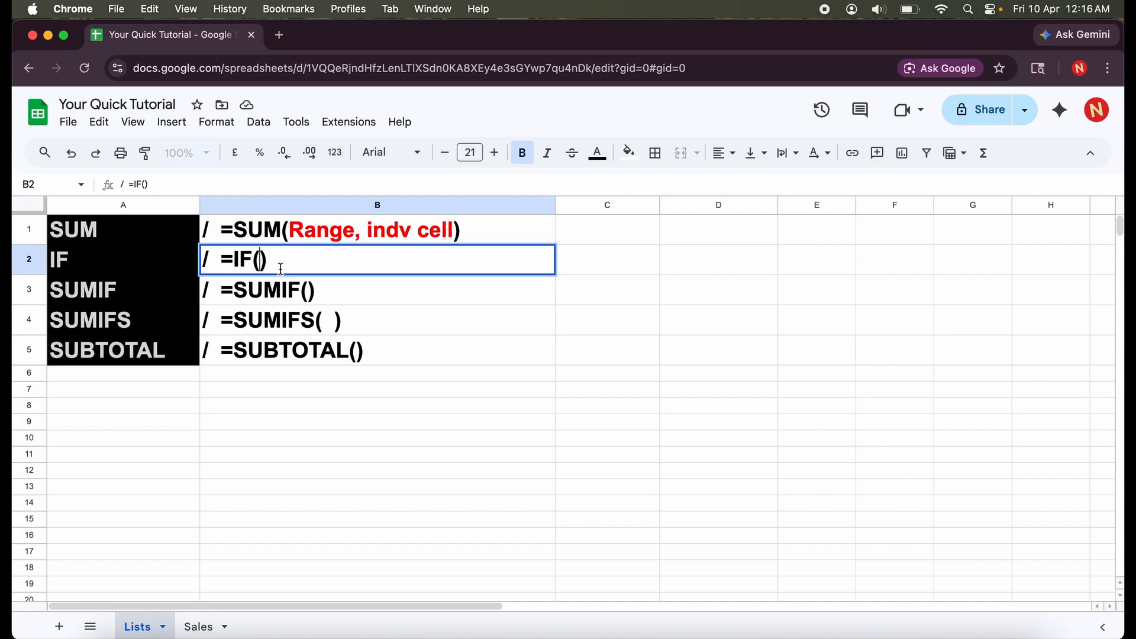
type("Criteria")
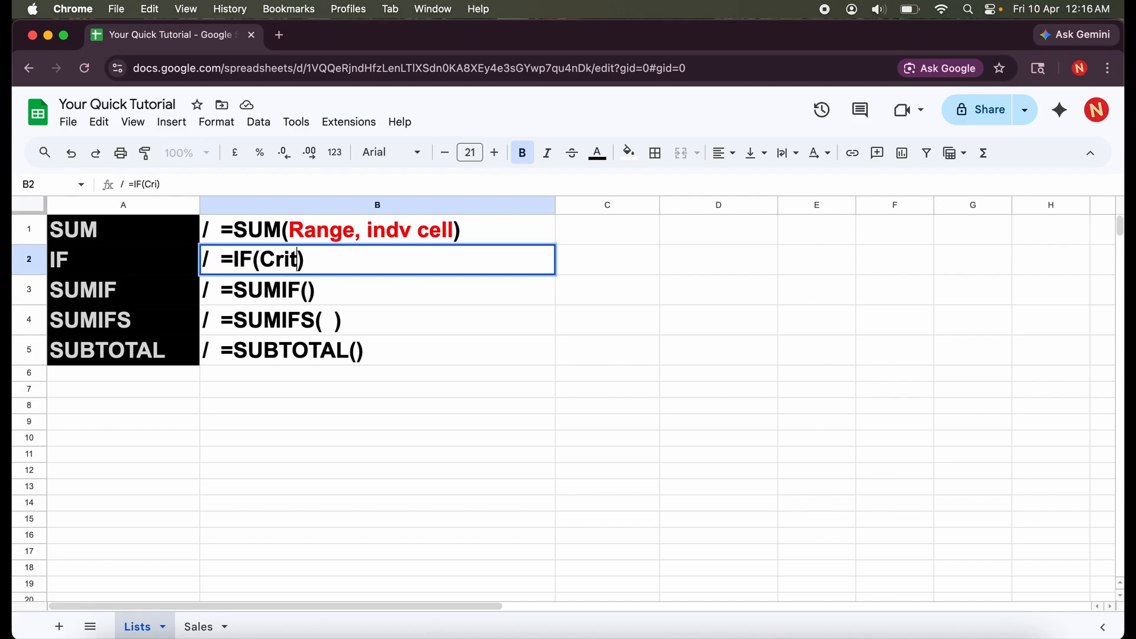
type(", \"\"")
key("Left")
type("True")
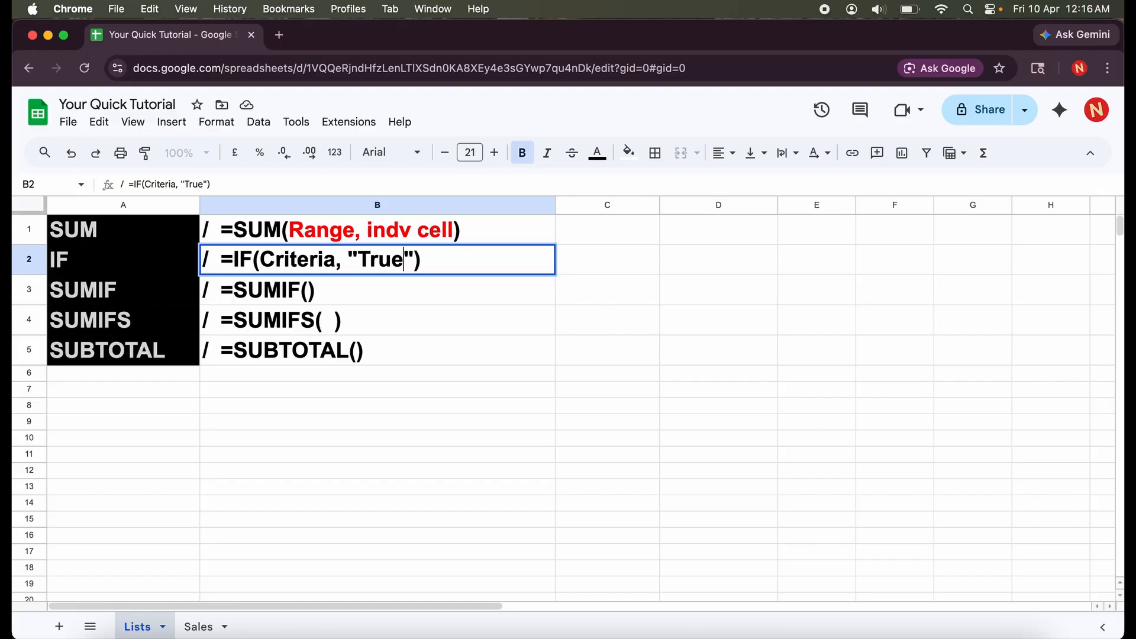
type("/Yes")
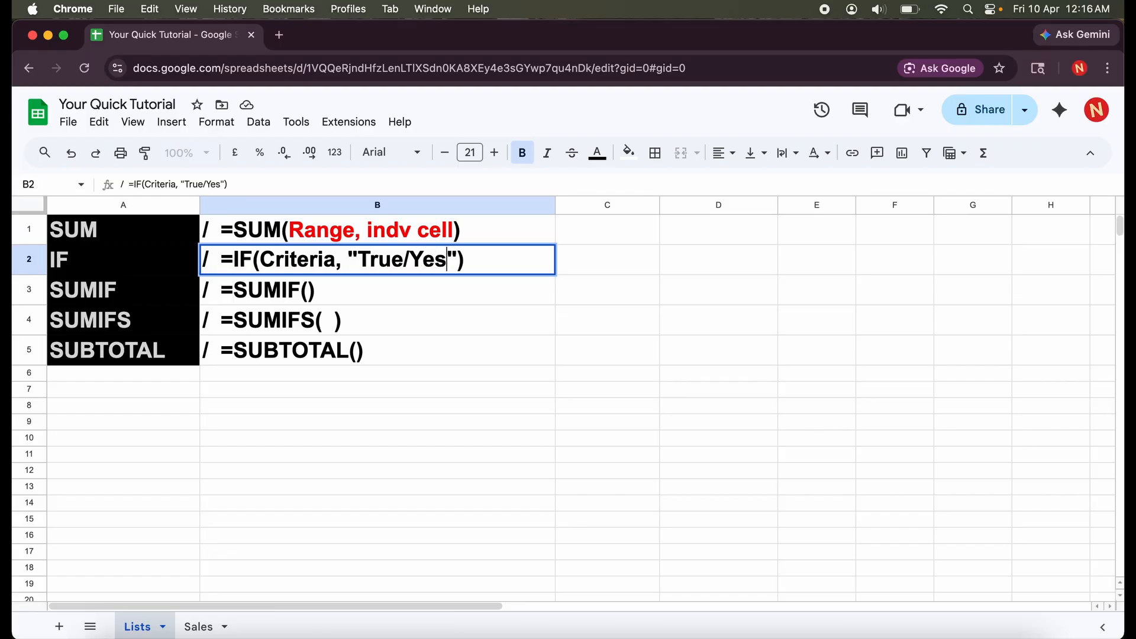
key("Right")
type(", \"No")
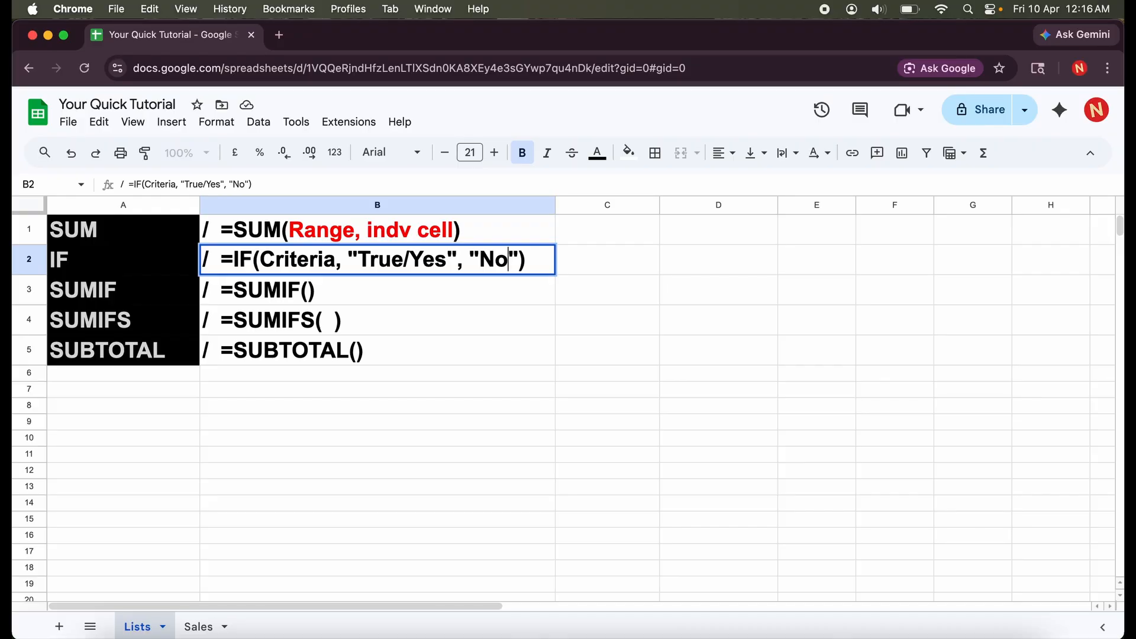
key("Left")
key("Left")
type("False /")
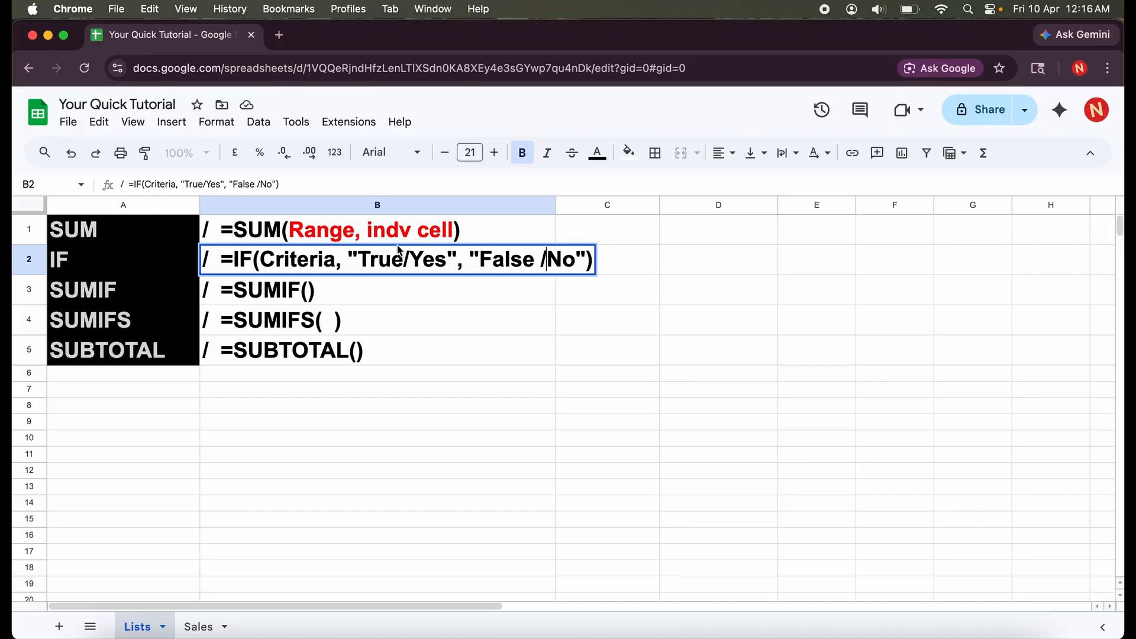
Colour the IF arguments inside the parentheses in B2 red and leave the cell.
left_click_drag(591, 259, 266, 259)
left_click(597, 153)
left_click(622, 221)
left_click(378, 399)
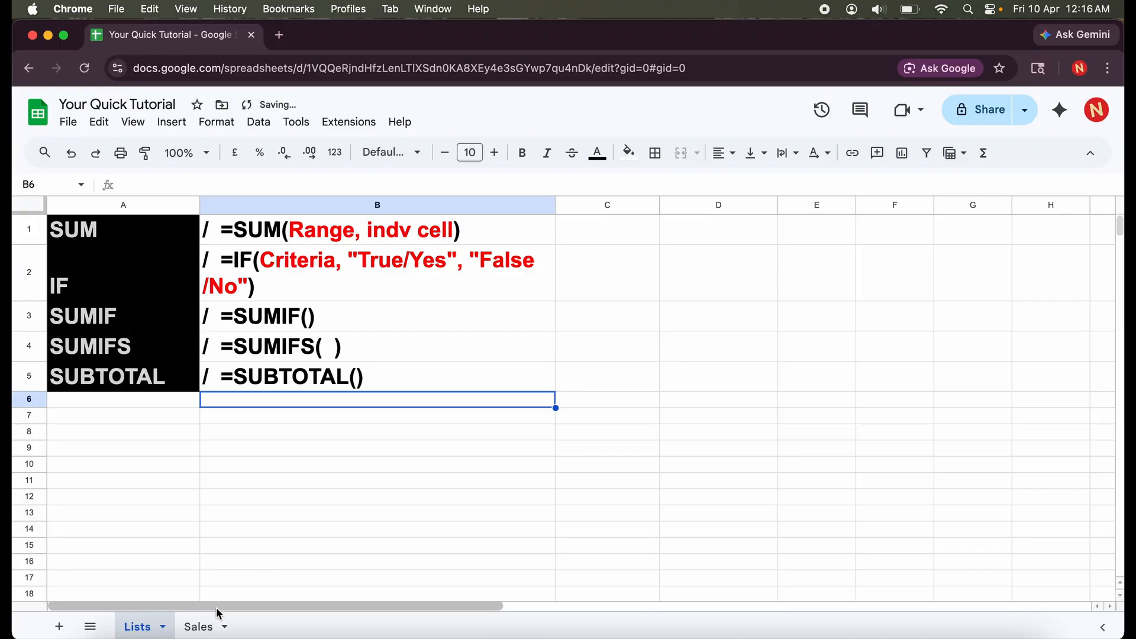
On the Sales sheet, start an IF formula in E2 with the condition D2>35000.
left_click(200, 626)
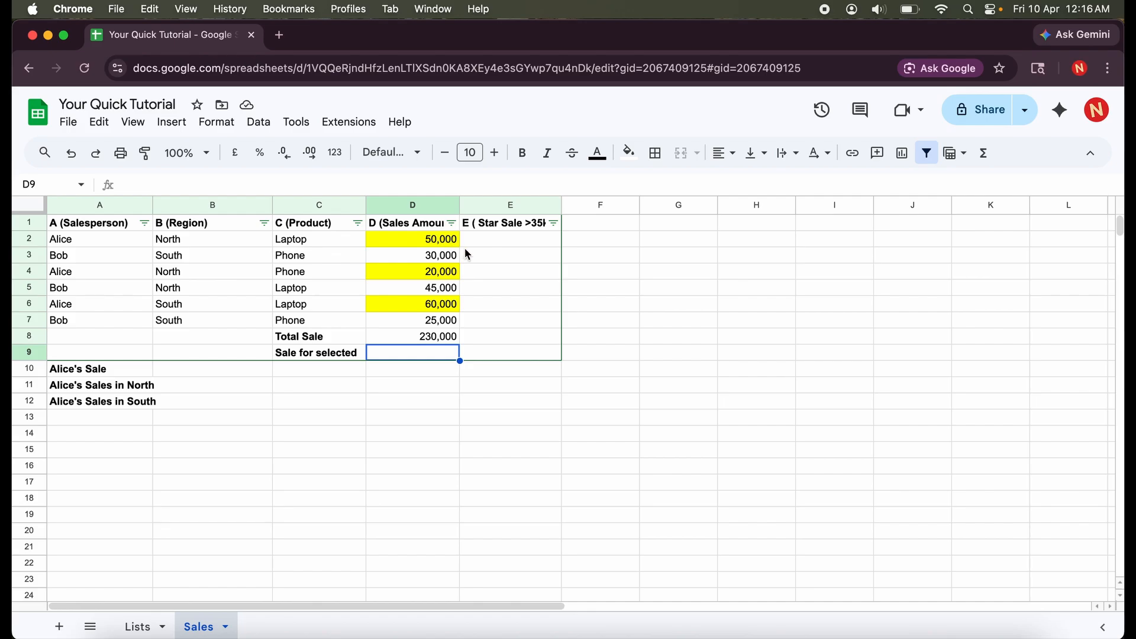
left_click(491, 243)
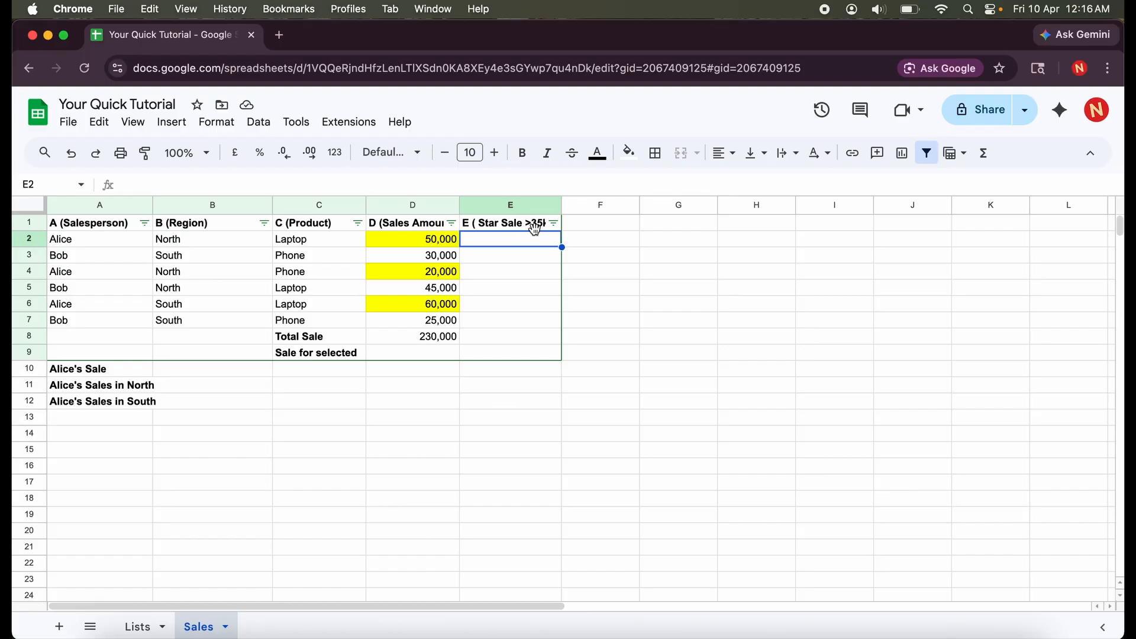
double_click(501, 239)
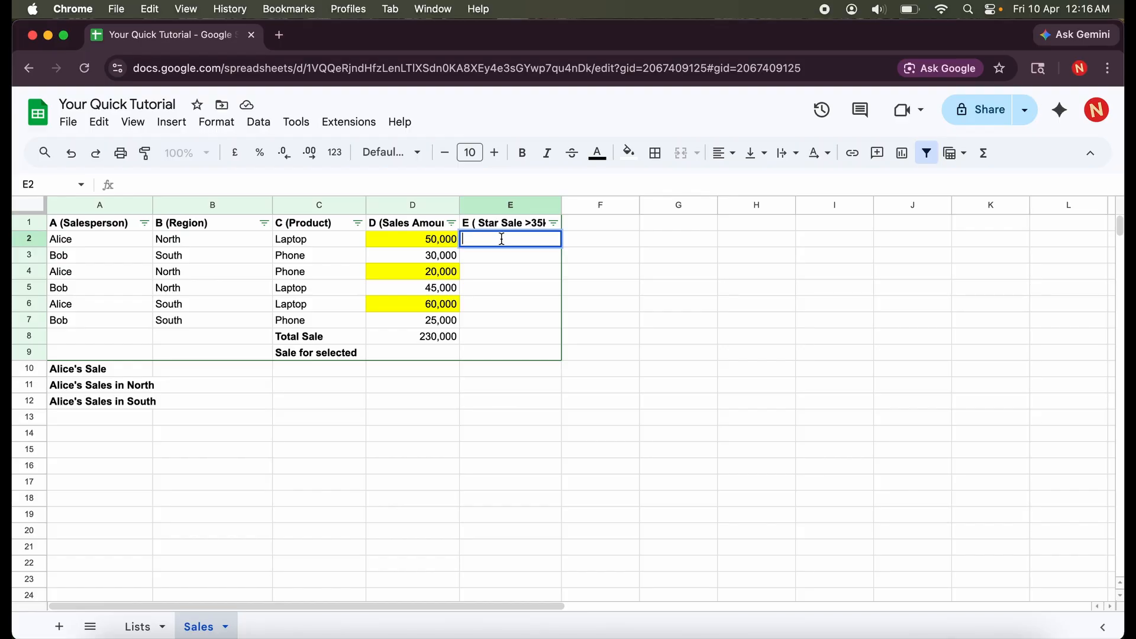
type("=")
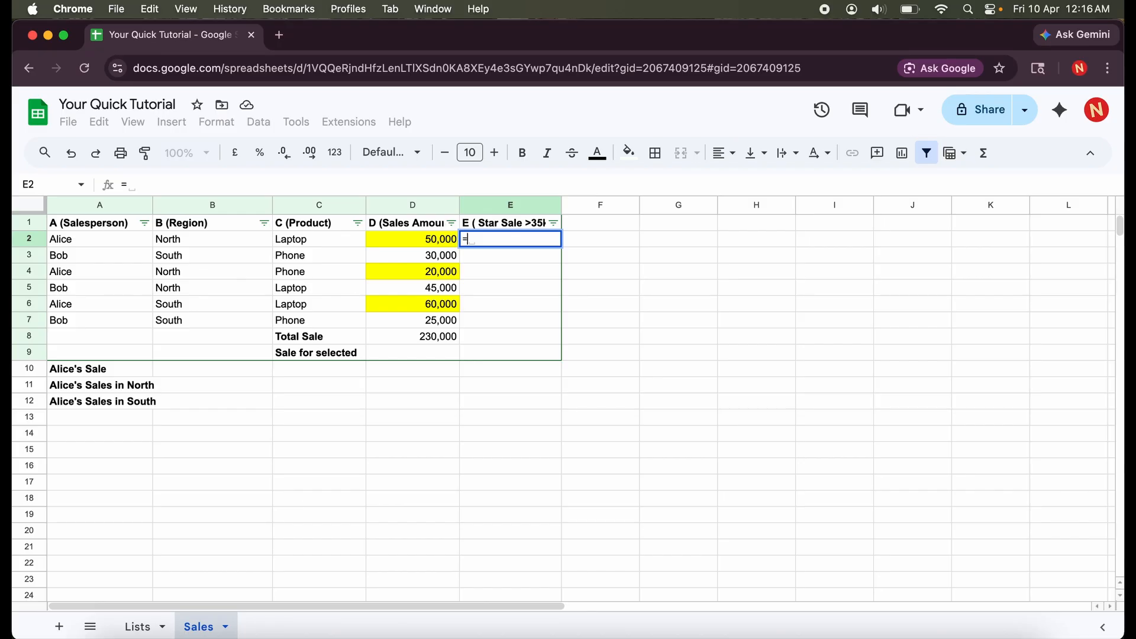
type("IF")
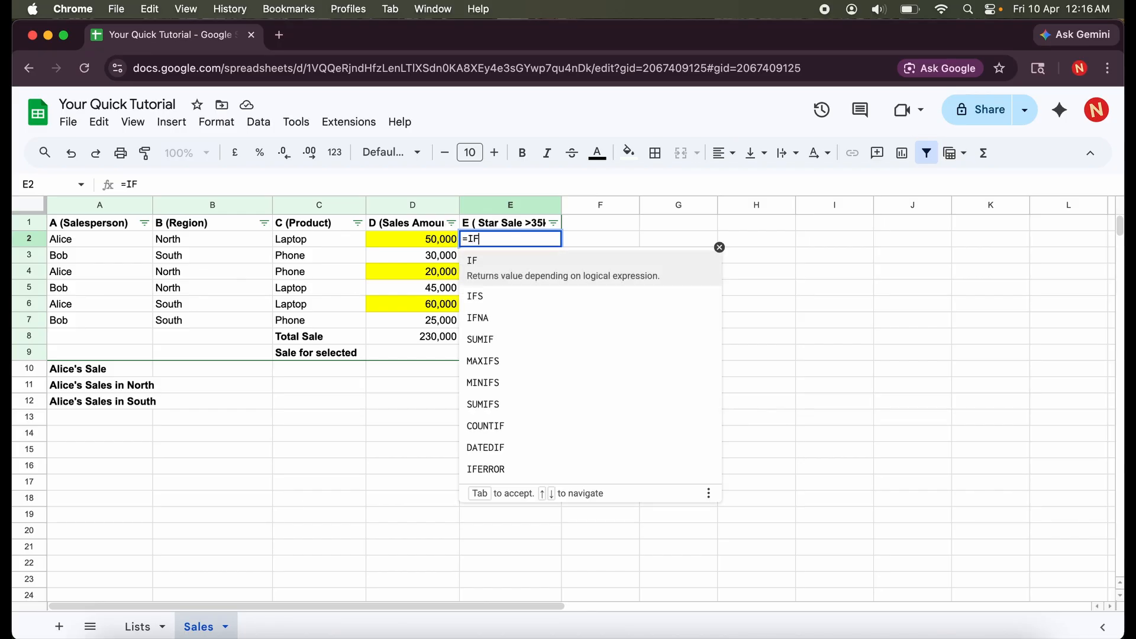
type("(")
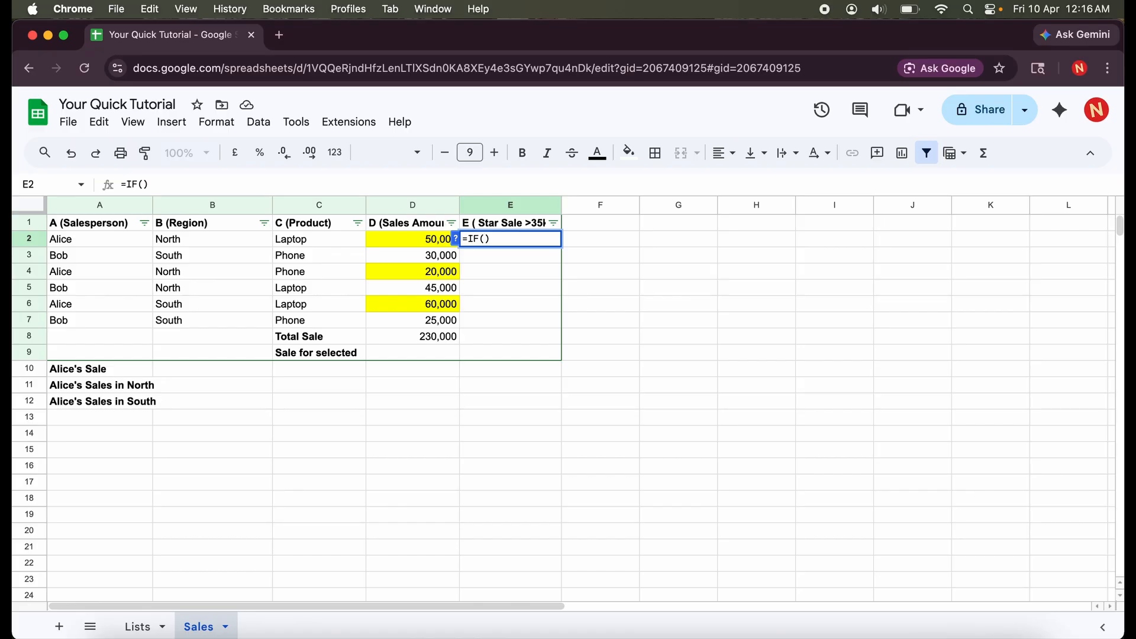
left_click(423, 243)
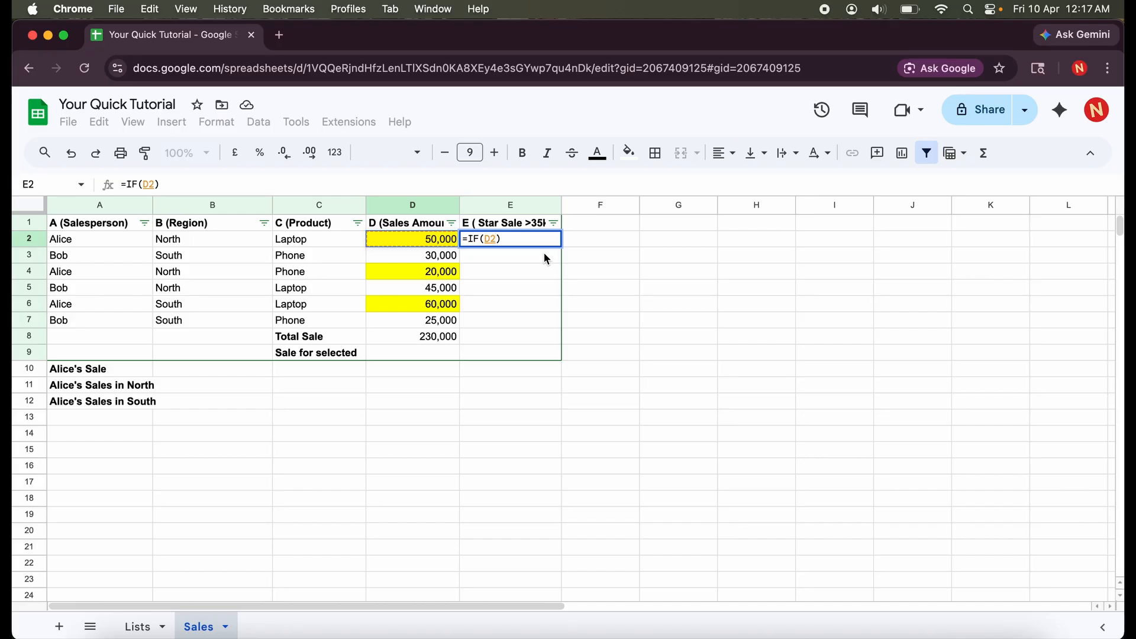
type(">")
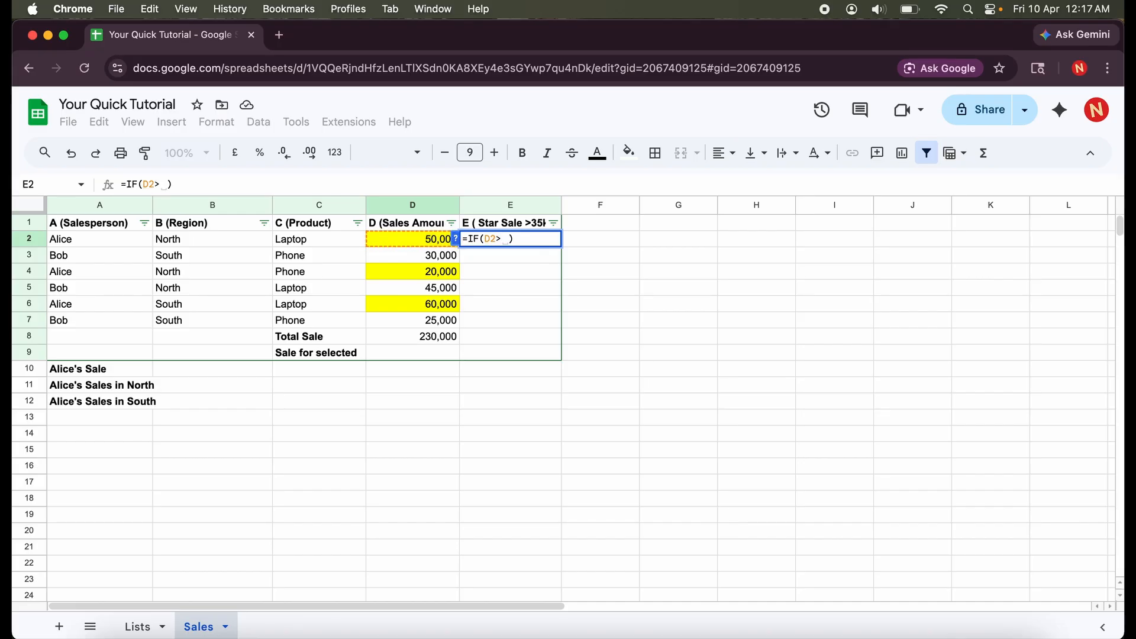
type("3500")
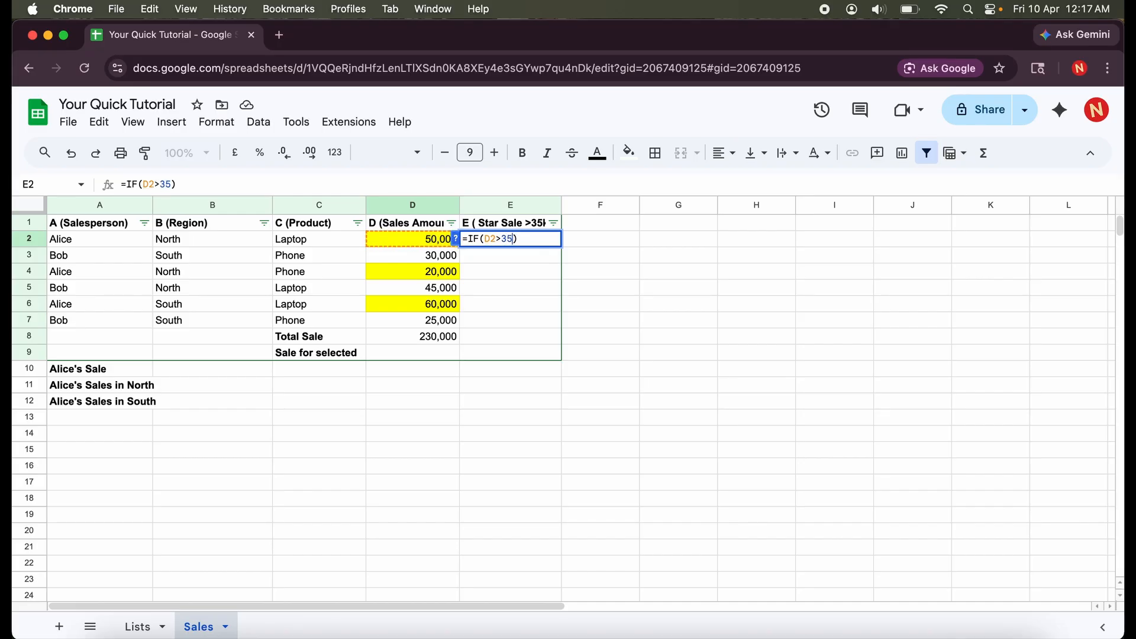
type("0")
Complete the IF formula in E2 with "Star" as the true result and "Less than 35k" as the false result, and enter it.
type(", \"")
type("Sta")
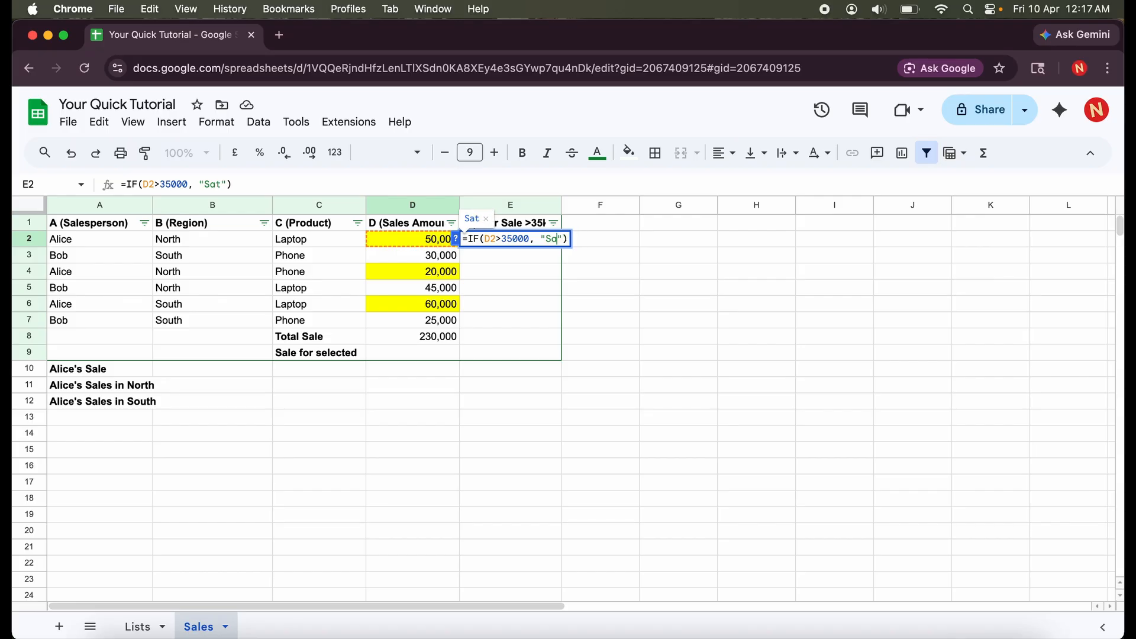
type("r")
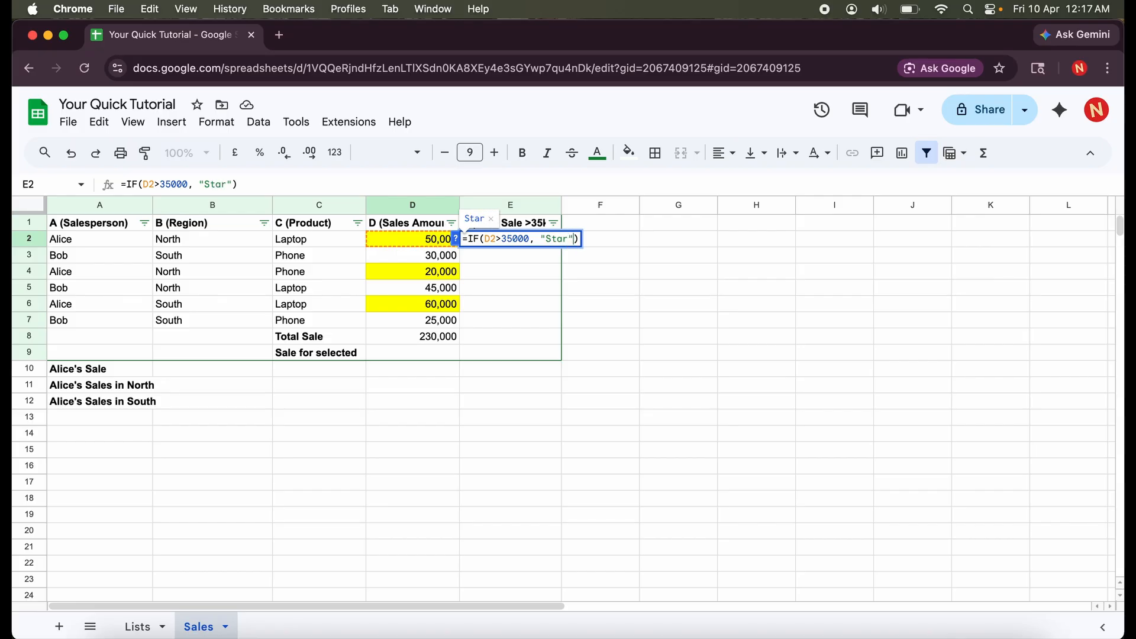
type("\", \"Less than 35k")
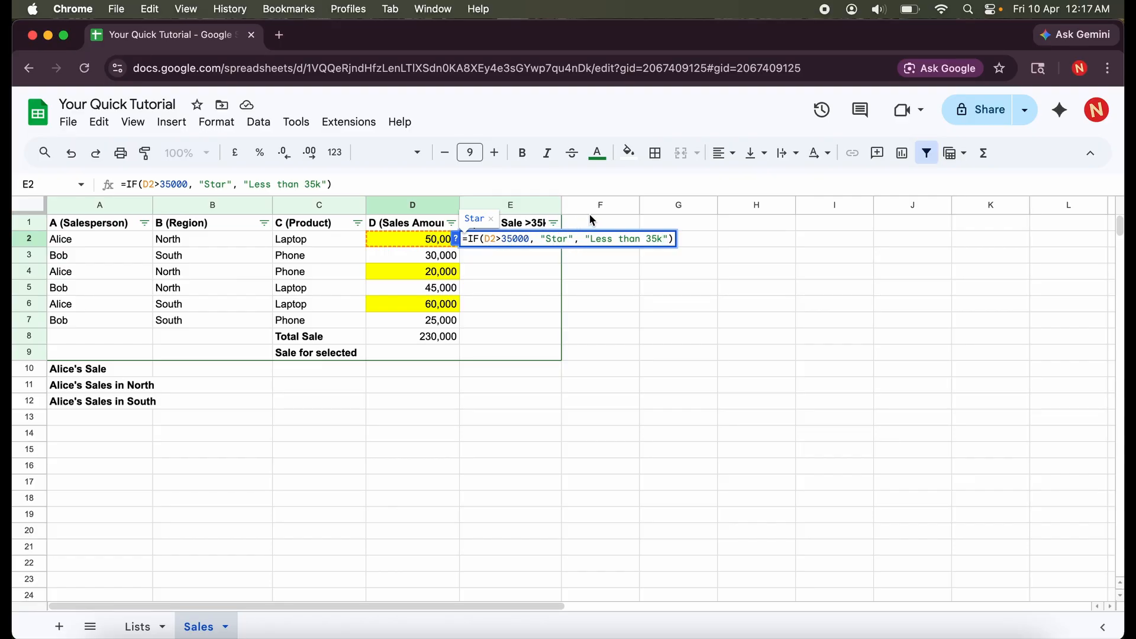
left_click(683, 261)
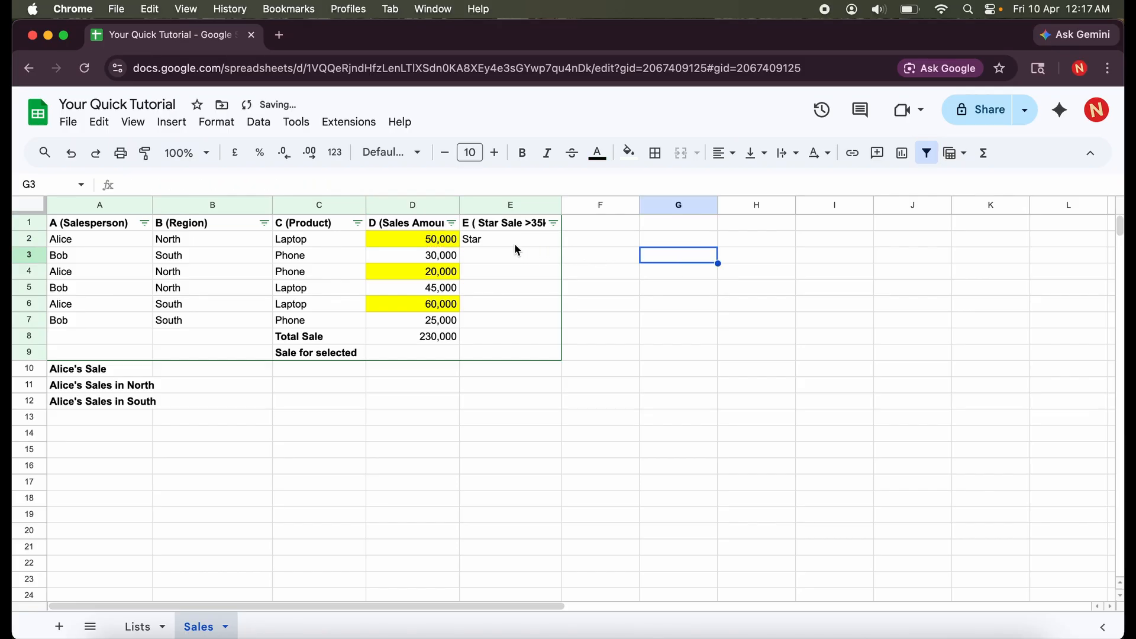
Fill the IF formula from E2 down to E7 and check the copied formulas in E3 and E4.
left_click(484, 239)
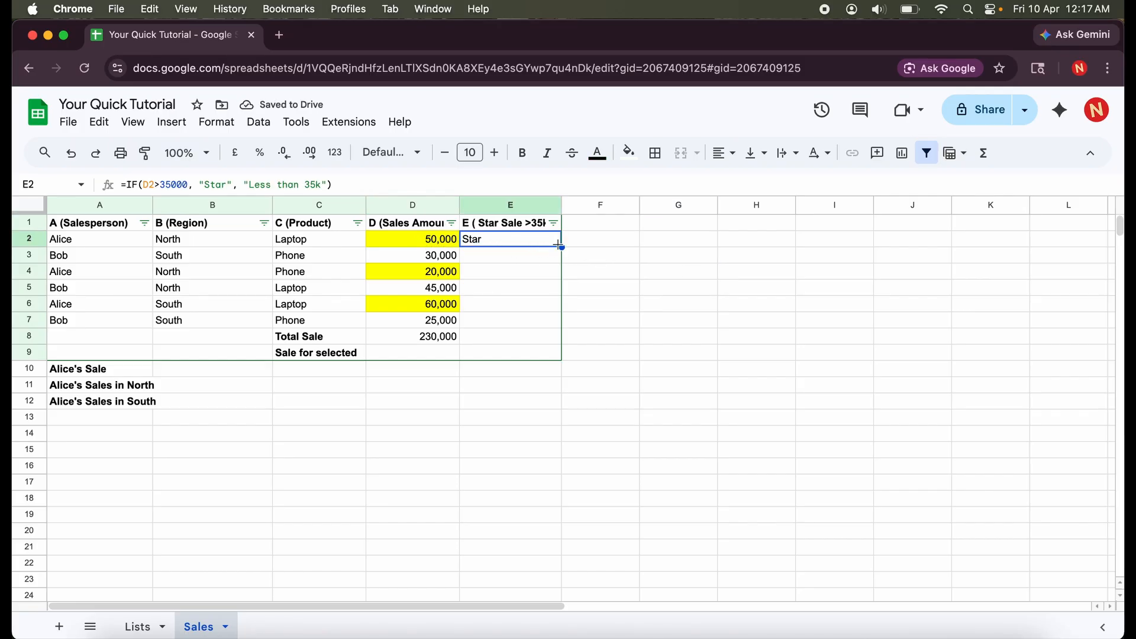
left_click_drag(559, 245, 555, 322)
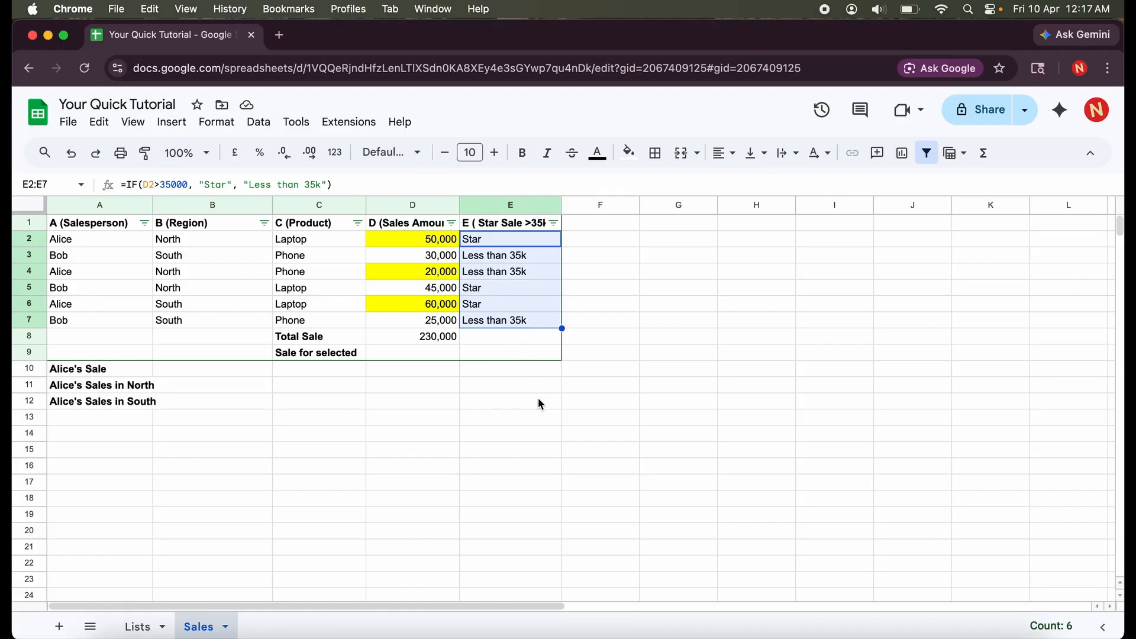
double_click(497, 255)
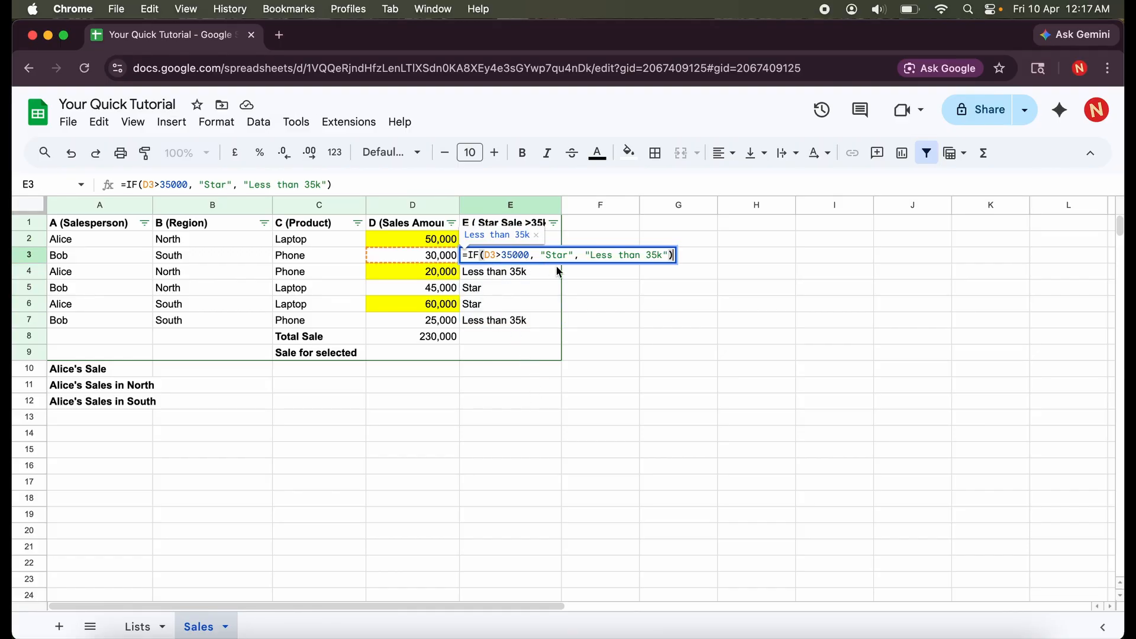
left_click(497, 277)
double_click(495, 271)
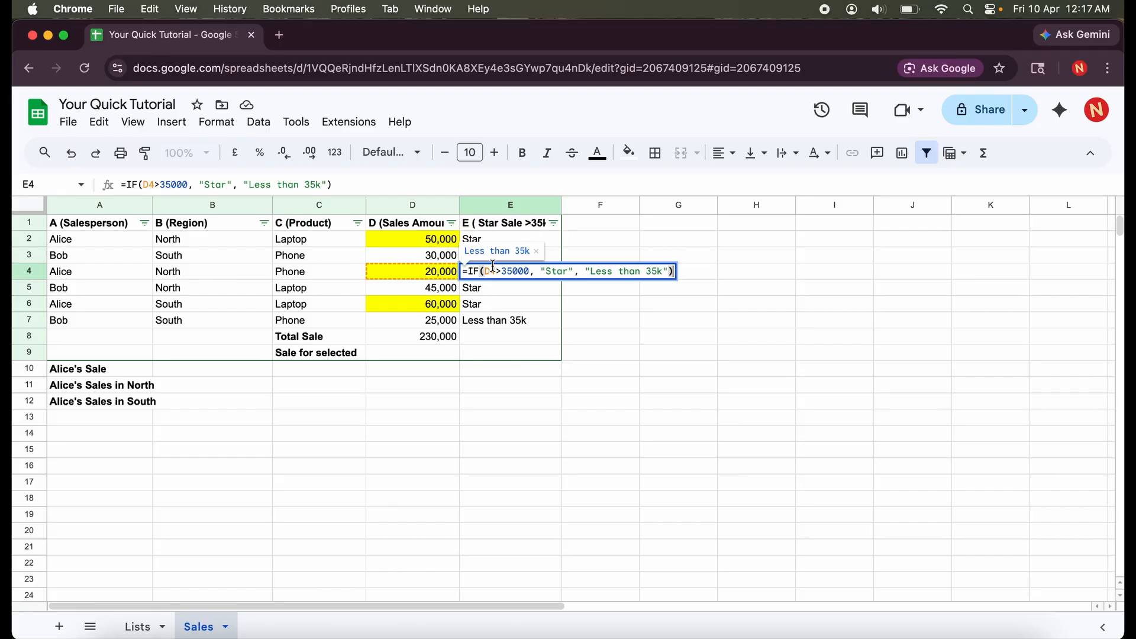
left_click(619, 351)
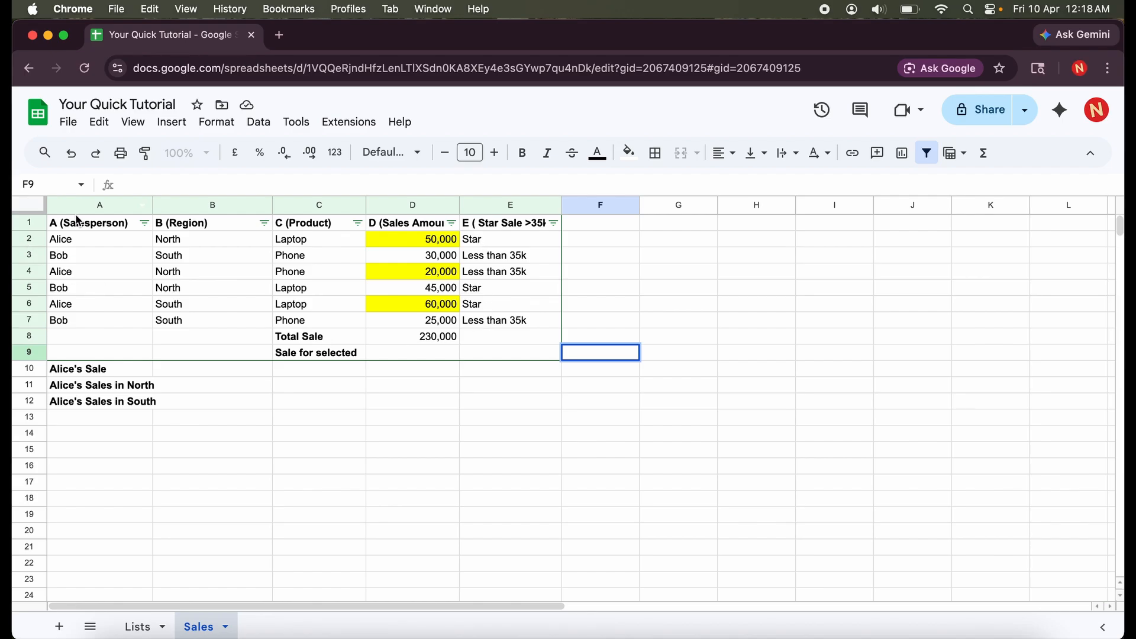
On the Lists sheet, put Criteria Range and a comma as the first argument inside the SUMIF parentheses in B3.
left_click(137, 626)
left_click(327, 317)
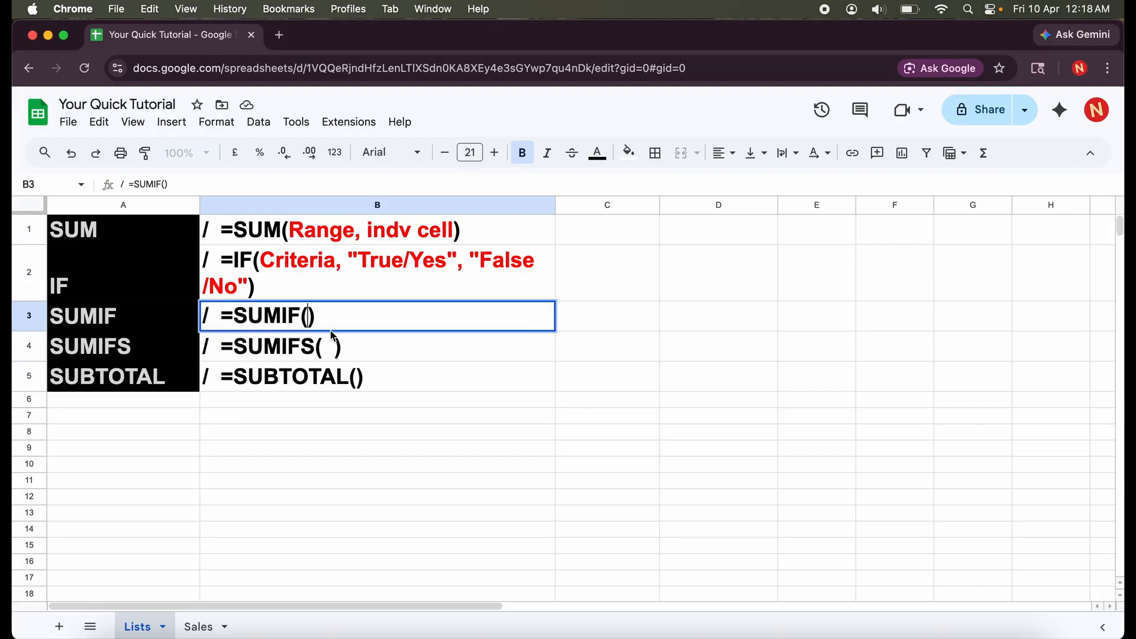
left_click(200, 625)
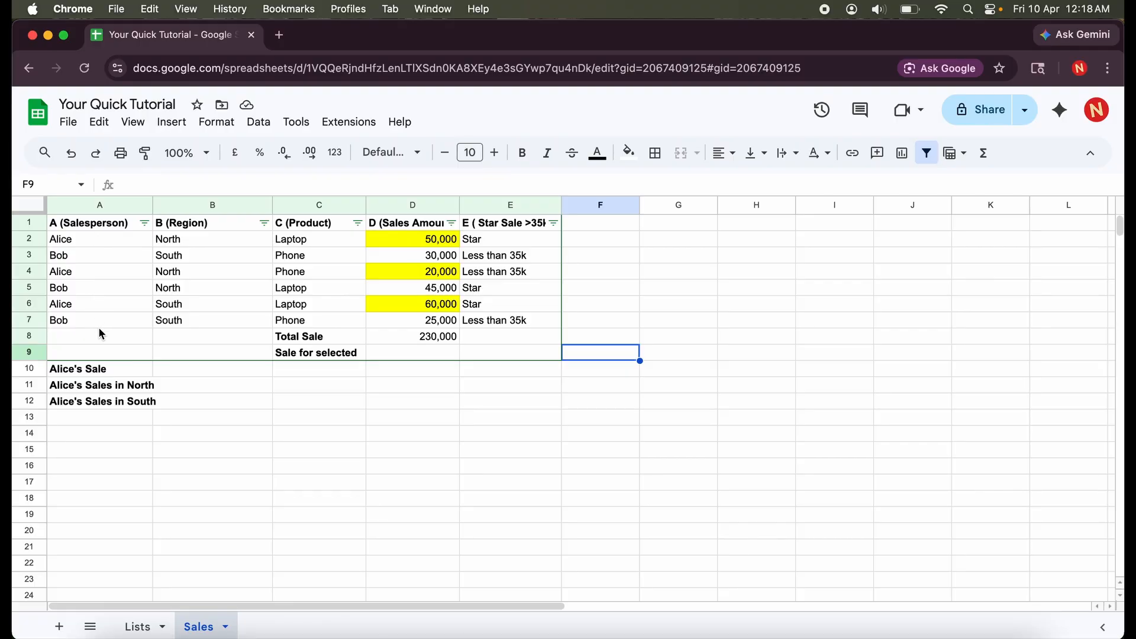
left_click(144, 624)
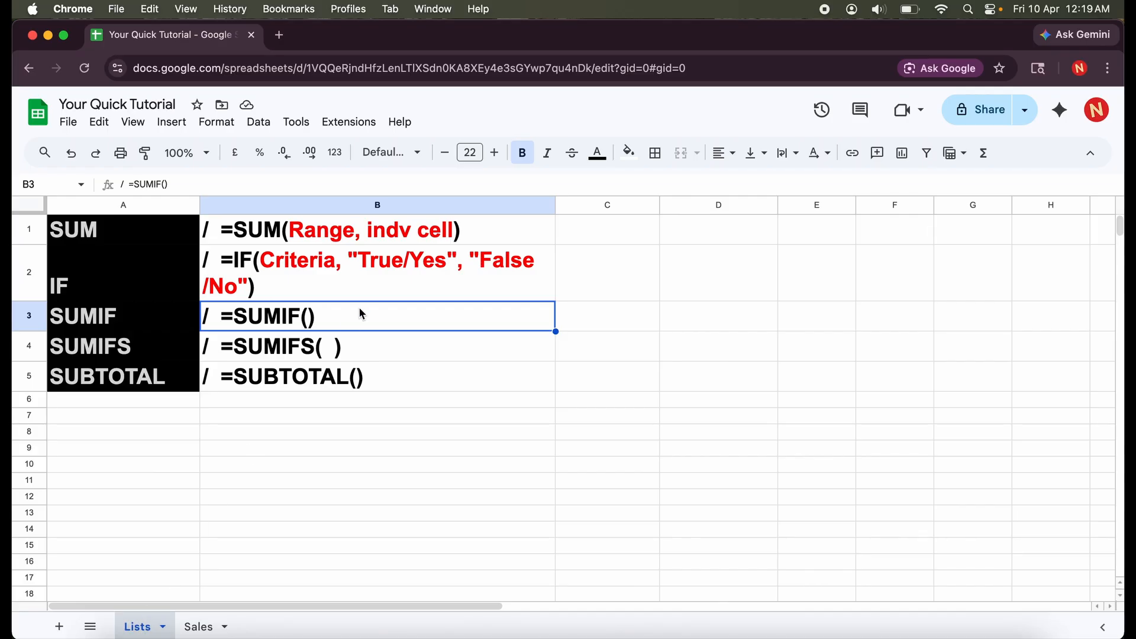
double_click(296, 323)
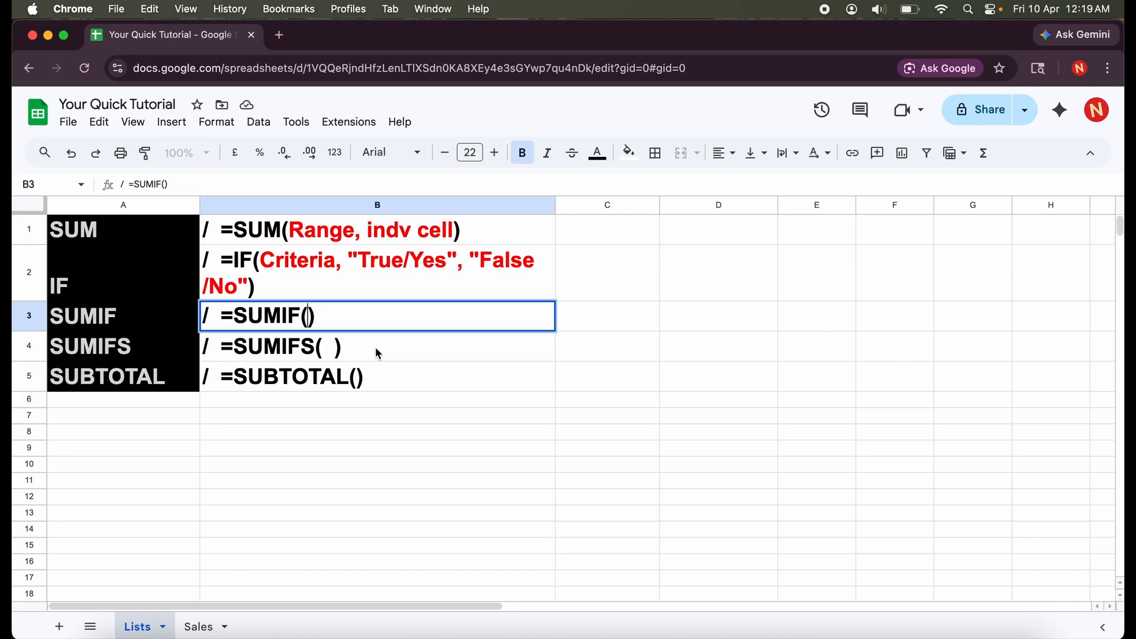
type("Ran")
key("BackSpace")
key("BackSpace")
key("BackSpace")
type("Criteria ")
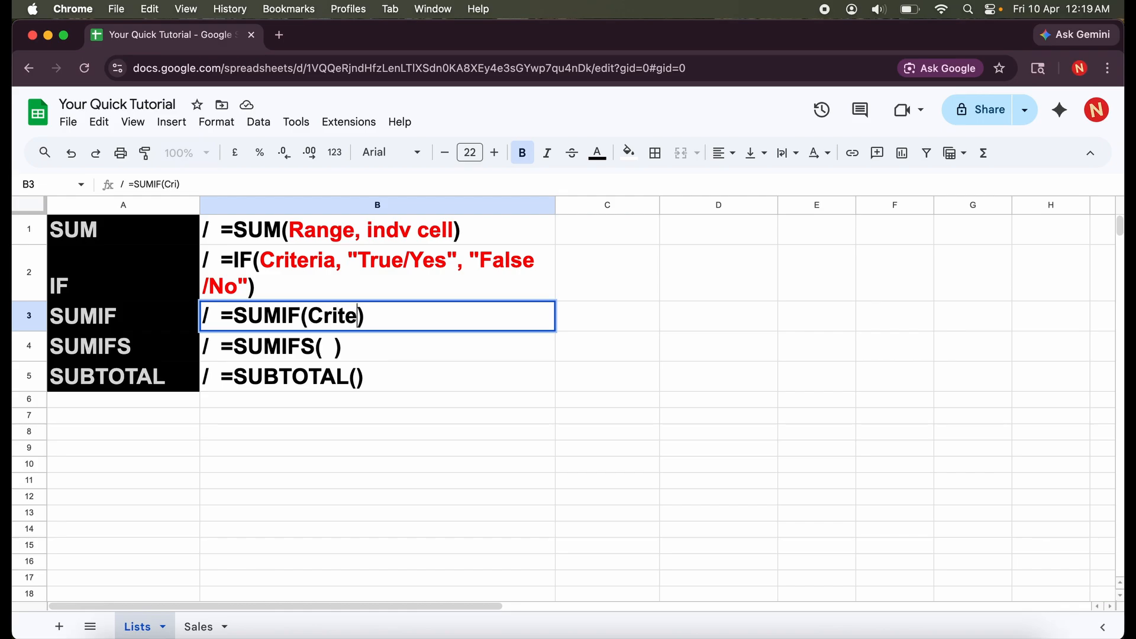
type("Range")
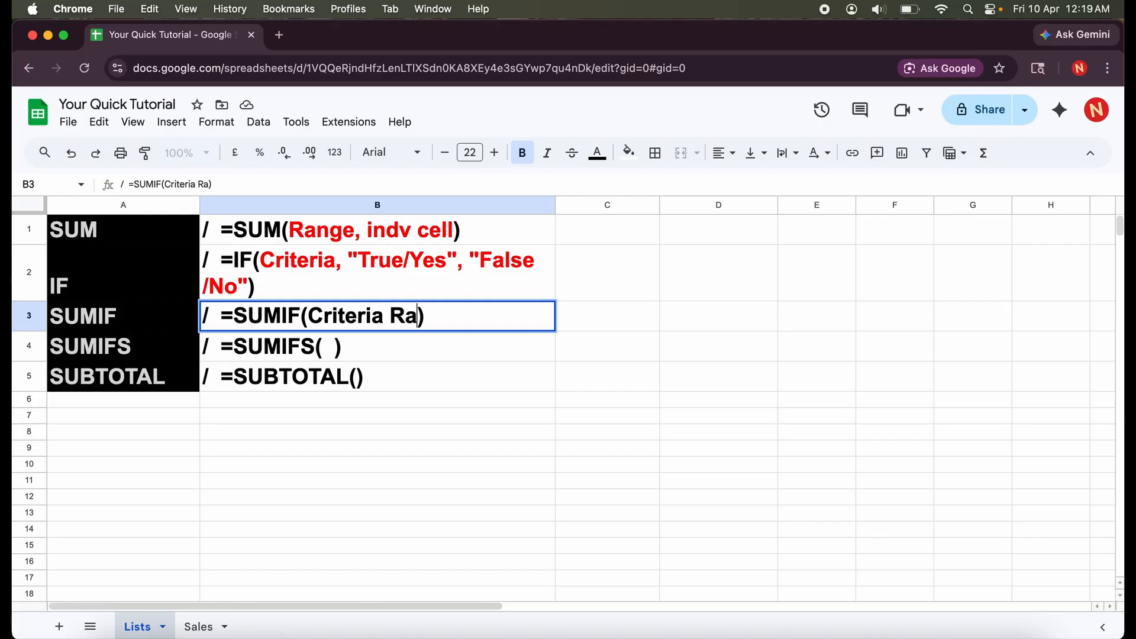
type(", ")
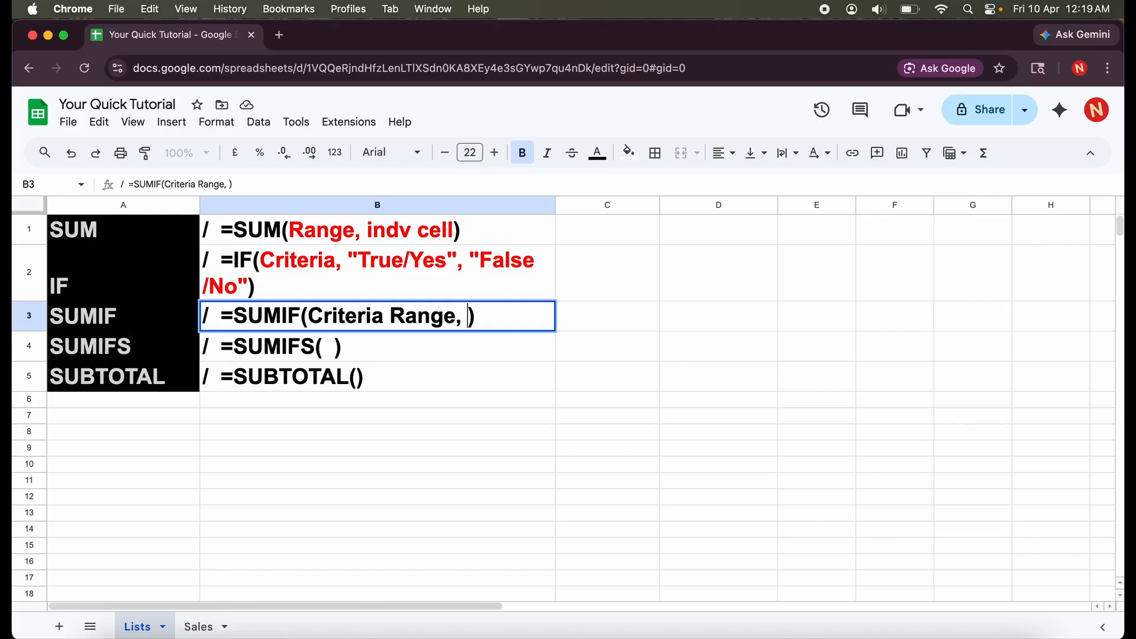
Add "Criteria" in quotation marks and Sum Range as the remaining arguments of the SUMIF syntax in B3.
type("\"\"")
key("Left")
type("Criteria")
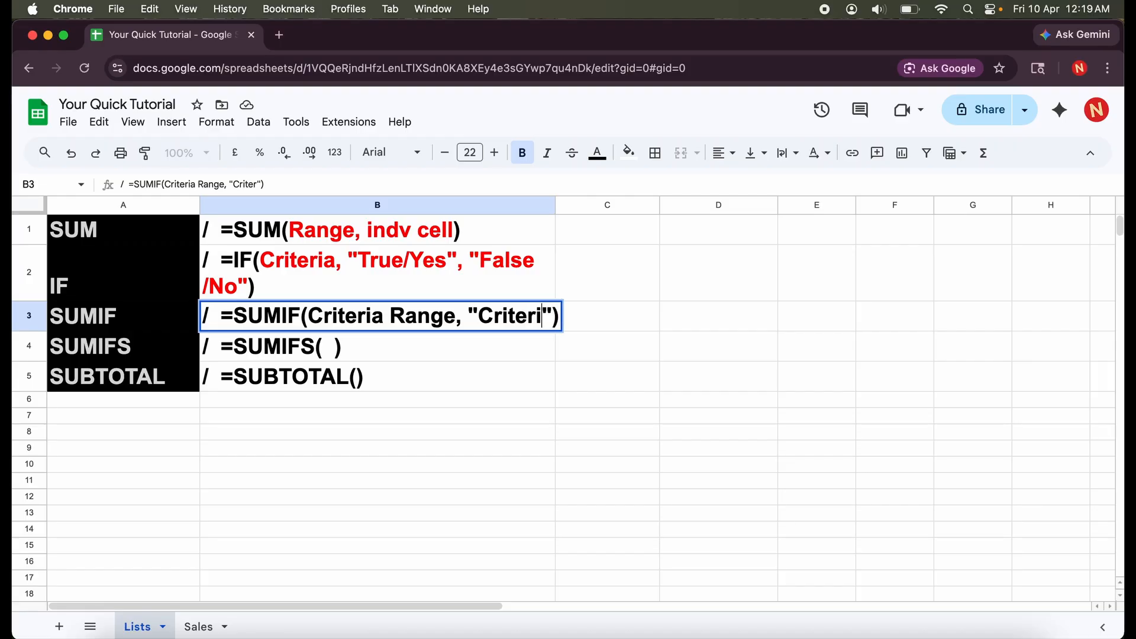
key("Right")
type(", Sun")
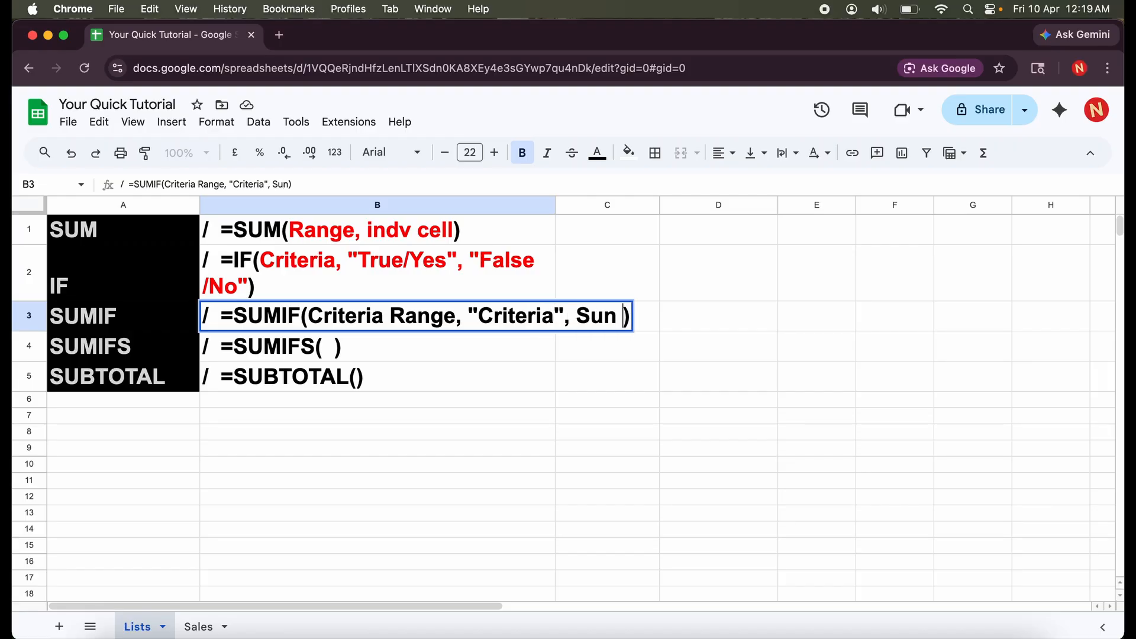
key("BackSpace")
key("BackSpace")
type("m Range")
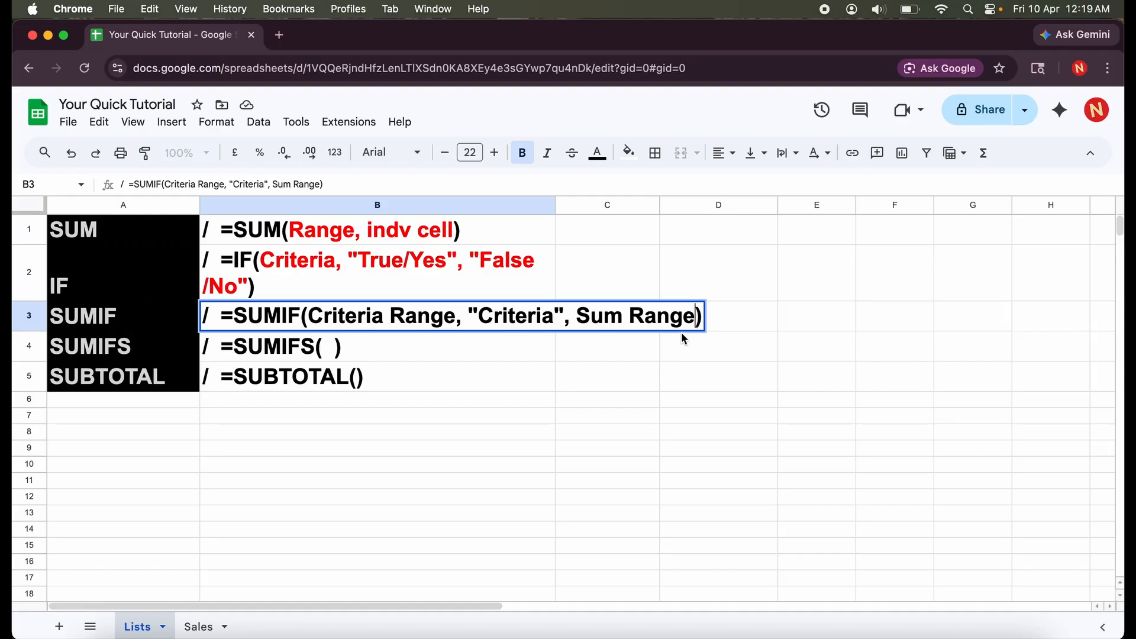
Colour the SUMIF arguments inside the parentheses in B3 red and leave the cell.
left_click_drag(700, 314, 307, 313)
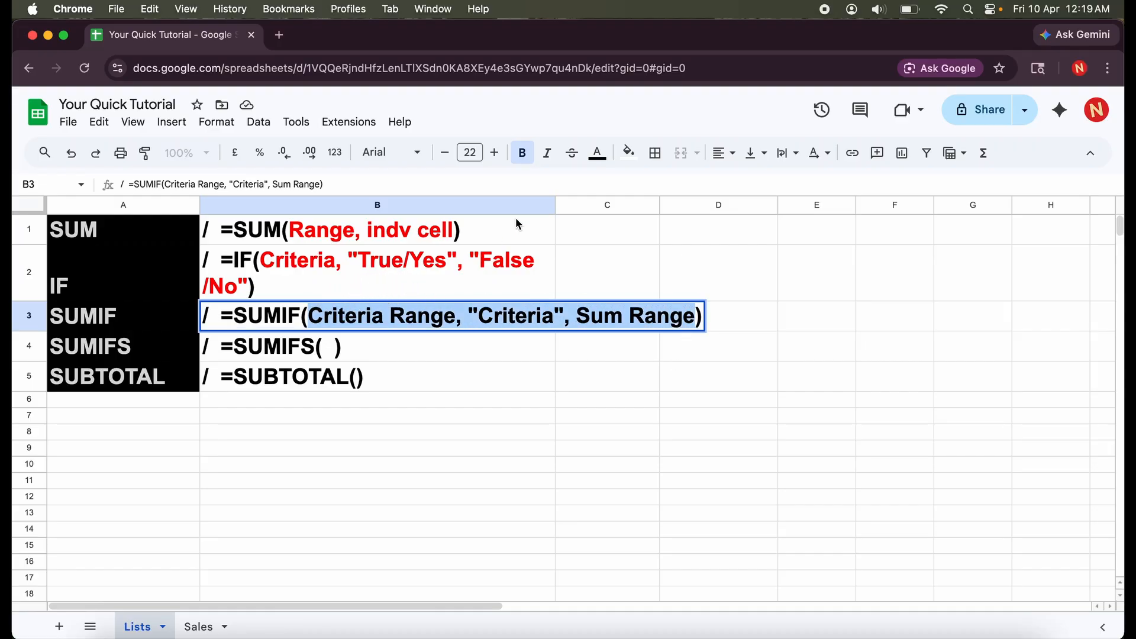
left_click(596, 166)
left_click(618, 225)
left_click(483, 439)
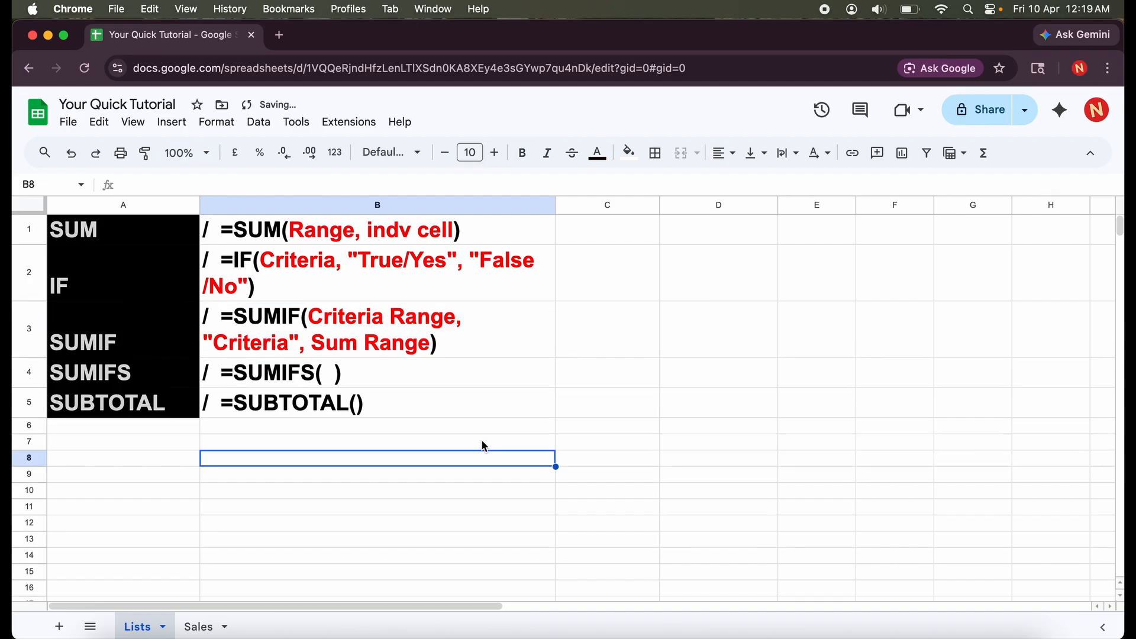
On the Sales sheet, start a SUMIF formula in B10 with A2:A7 as its criteria range.
left_click(201, 626)
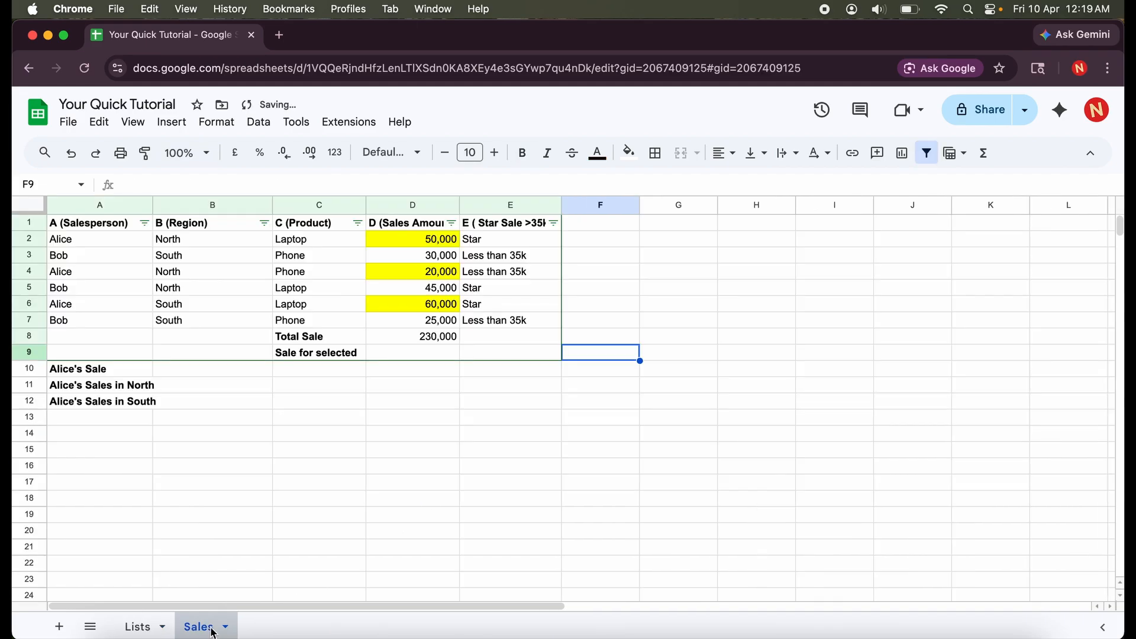
double_click(178, 367)
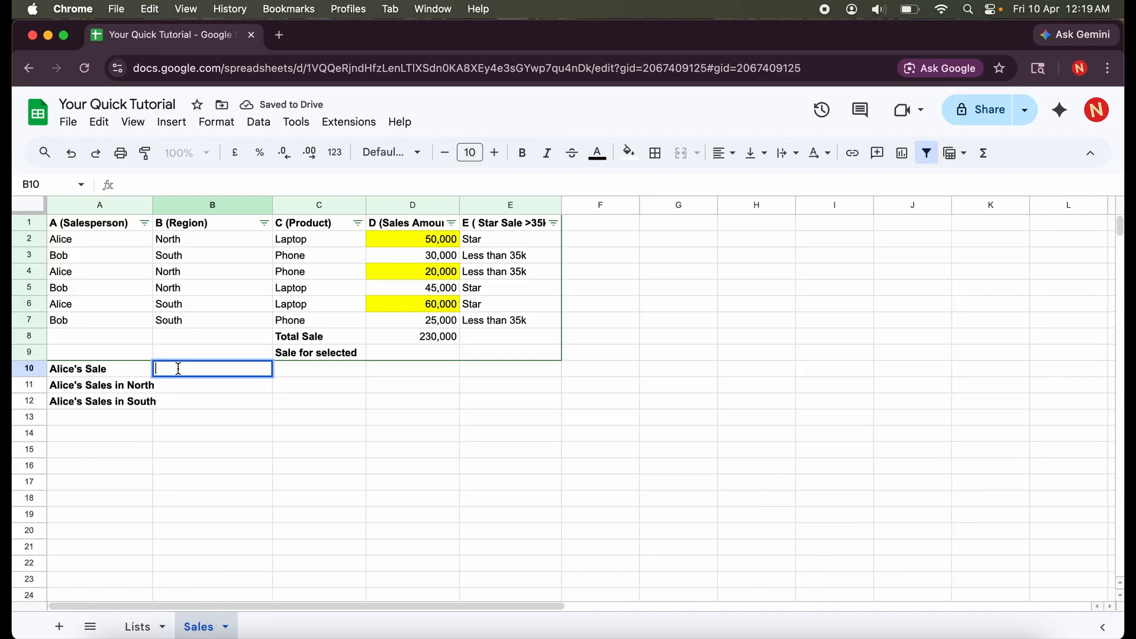
type("=SUM")
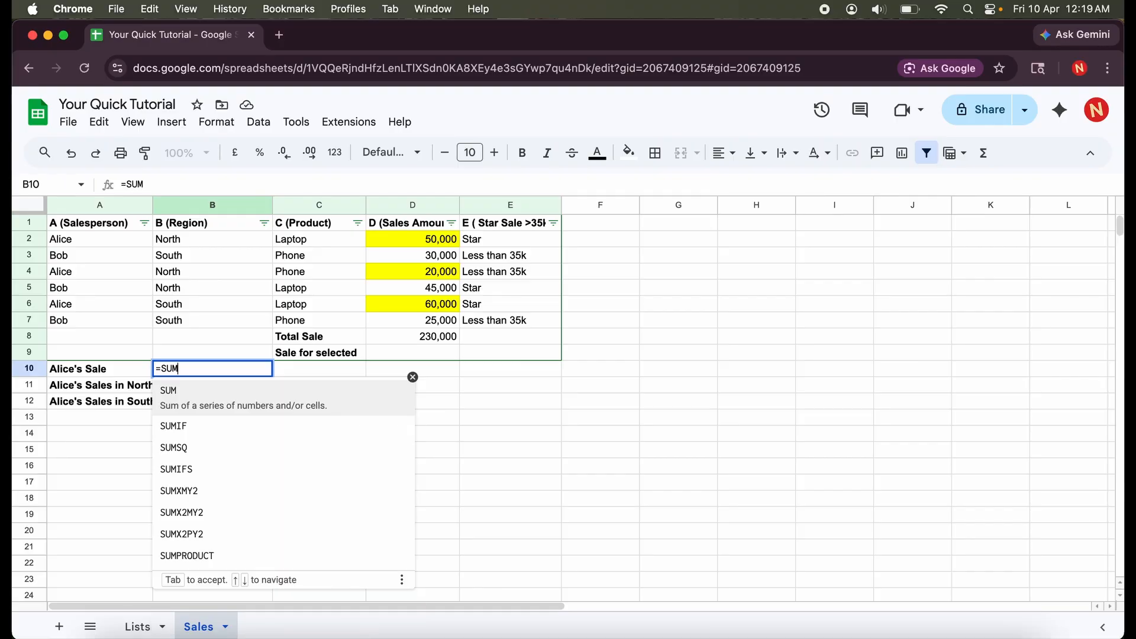
type("IF(")
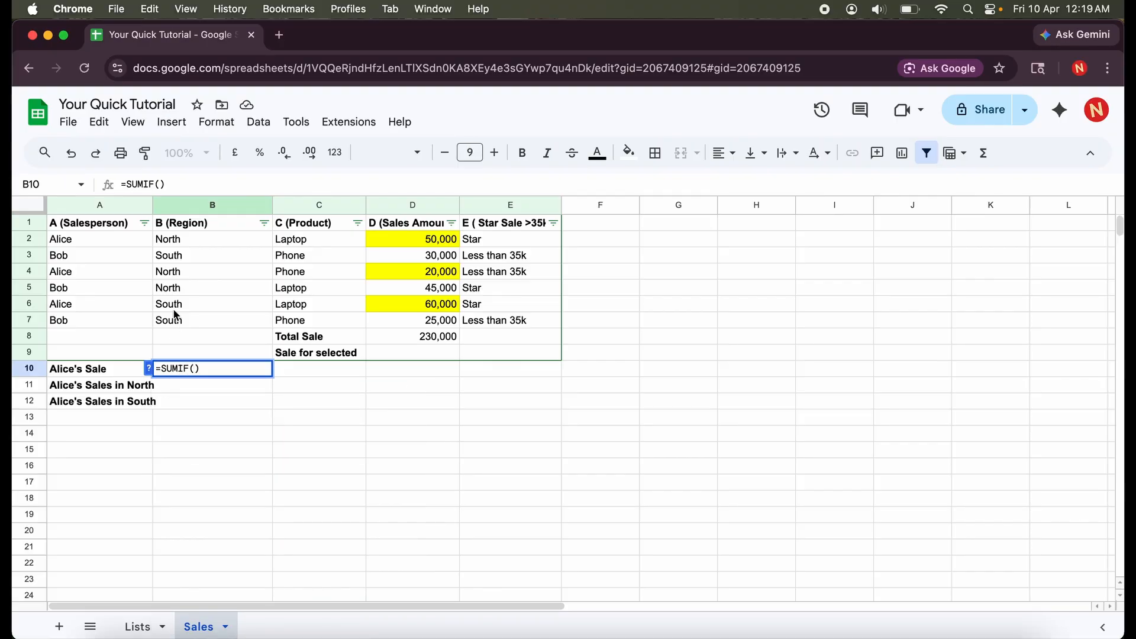
left_click(123, 243)
left_click(115, 320, "shift")
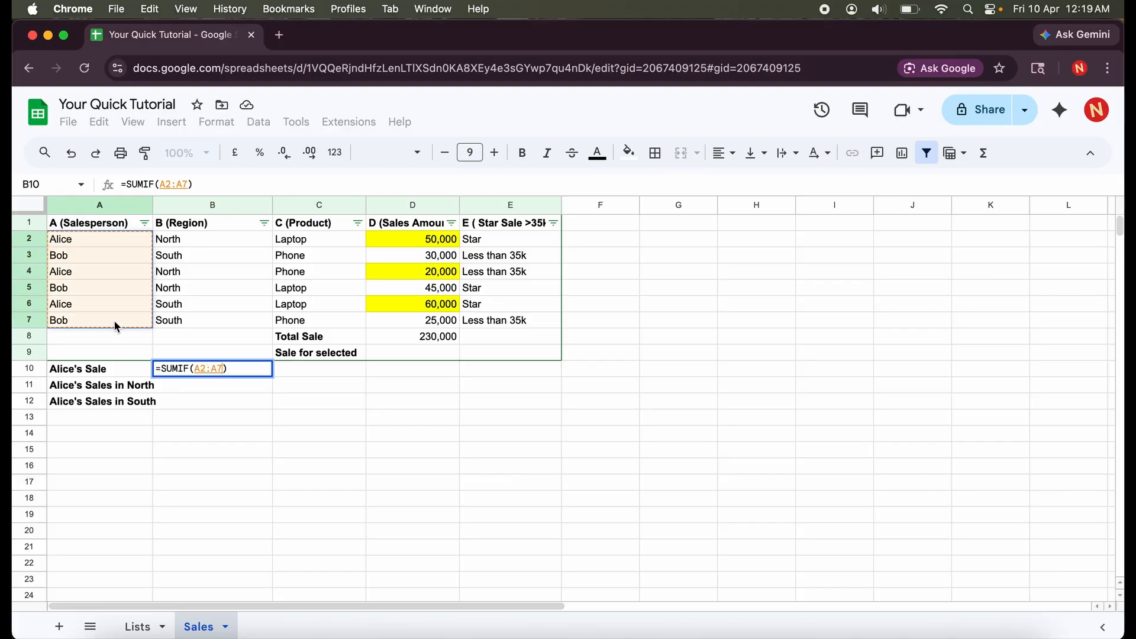
Add the name of the salesperson in A2, in quotation marks and followed by a comma, as the SUMIF criterion in B10.
type(", \"\"")
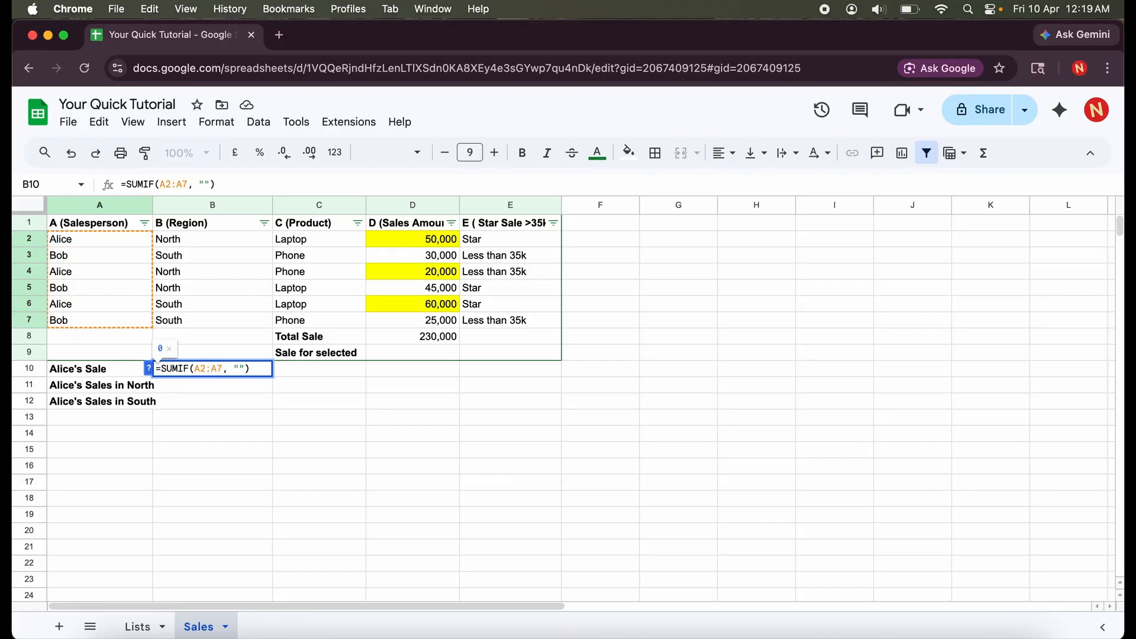
type("Alicw")
key("BackSpace")
type("e")
type(",")
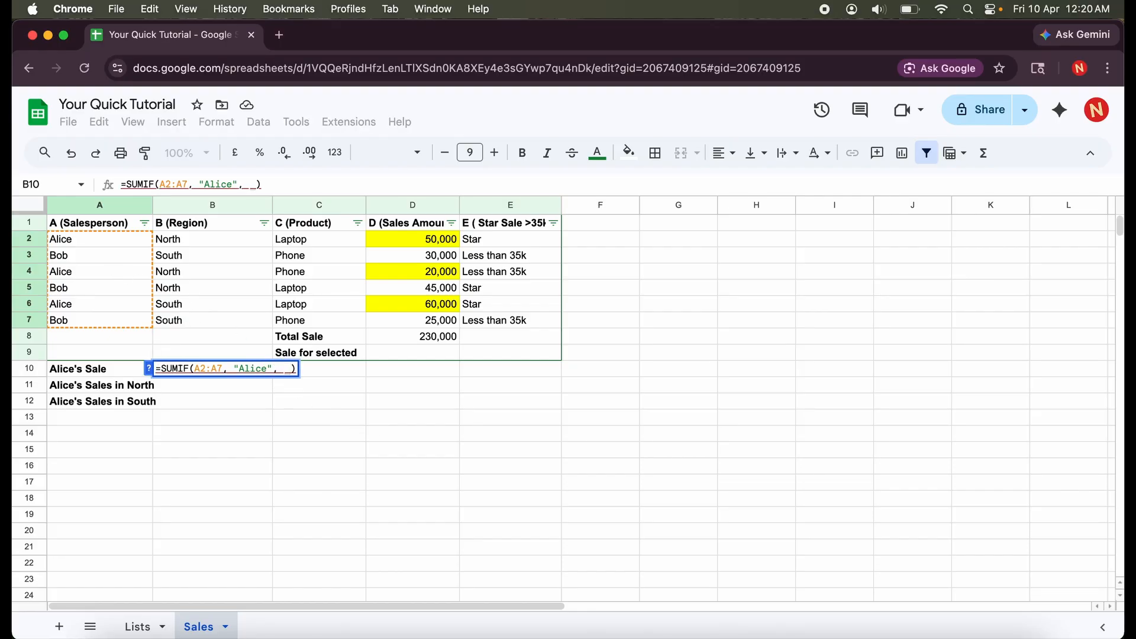
key("BackSpace")
Set D2:D7 as the sum range of the SUMIF formula in B10 and commit the formula.
left_click(444, 241)
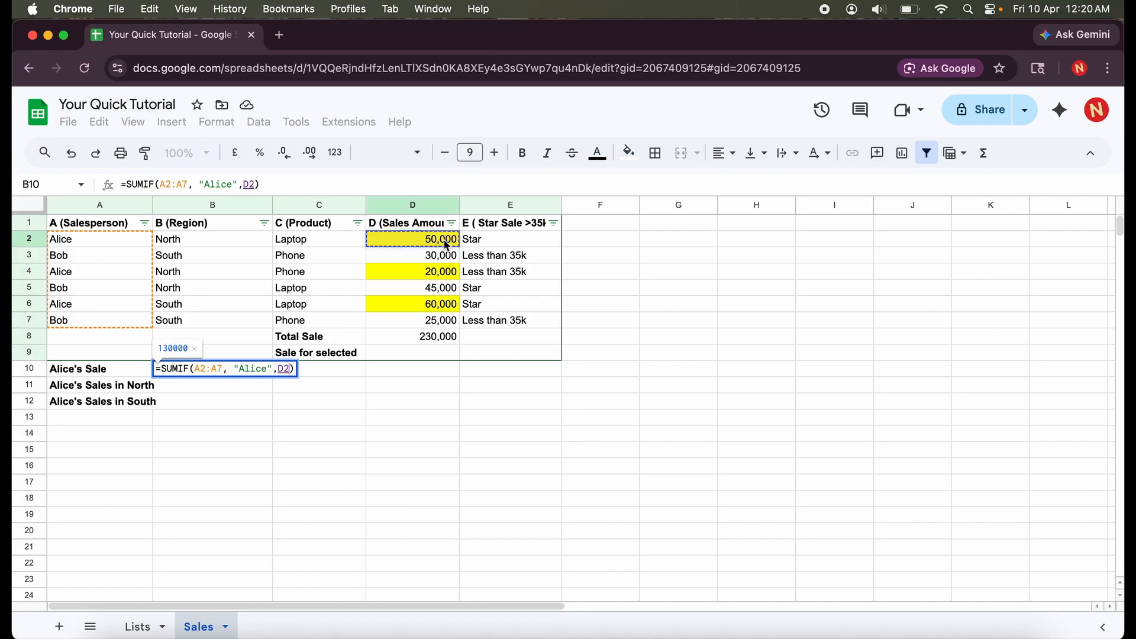
left_click_drag(446, 314, 447, 333)
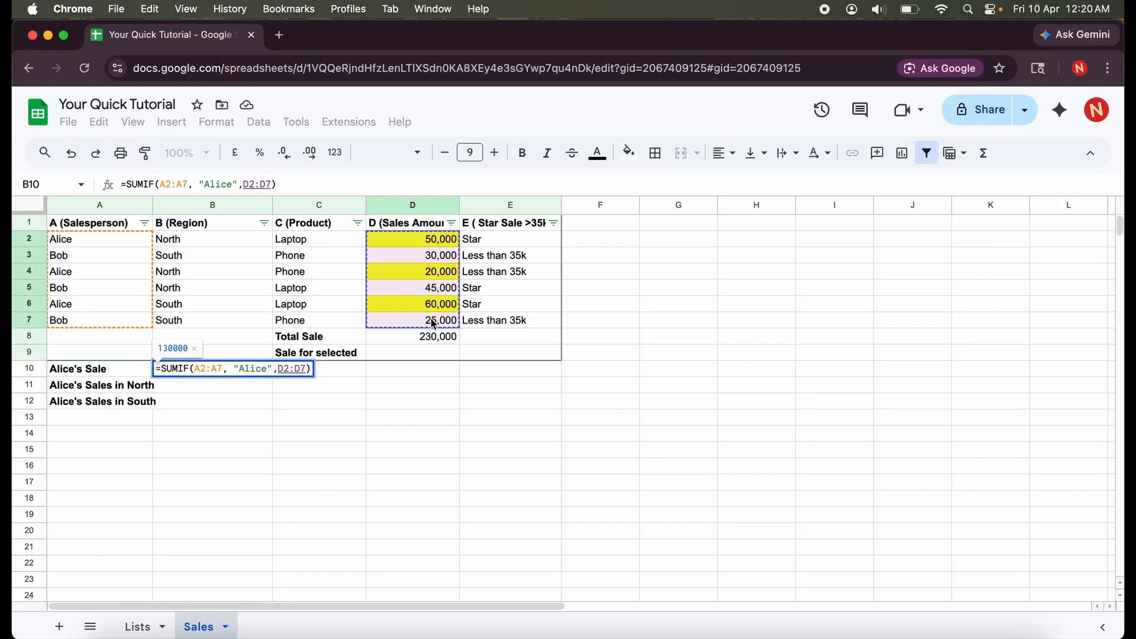
key("Right")
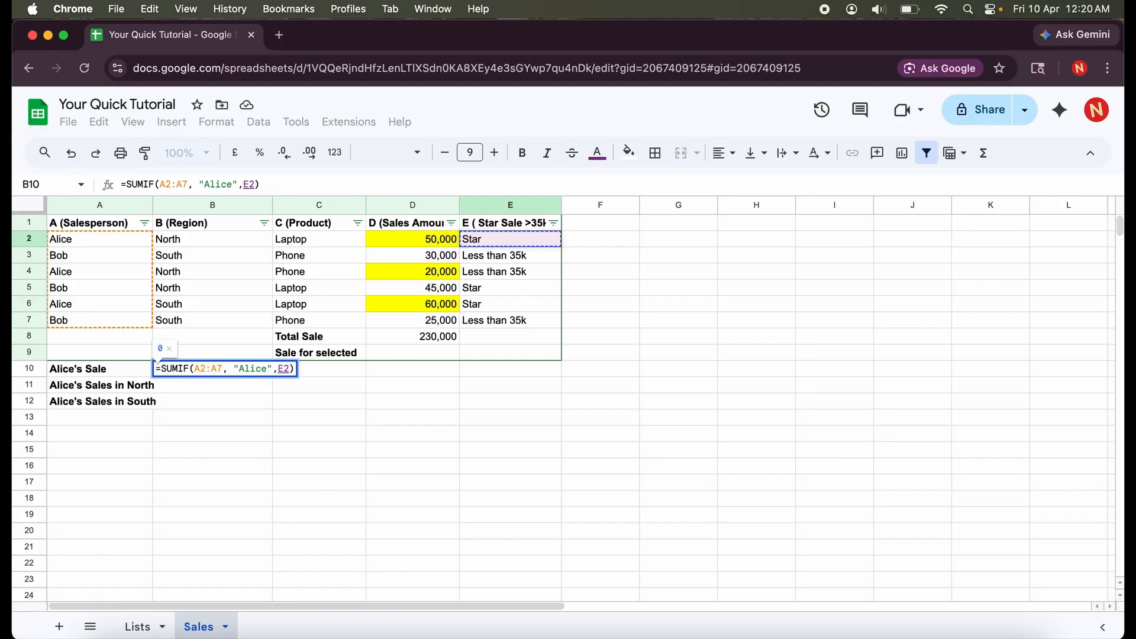
left_click(420, 240)
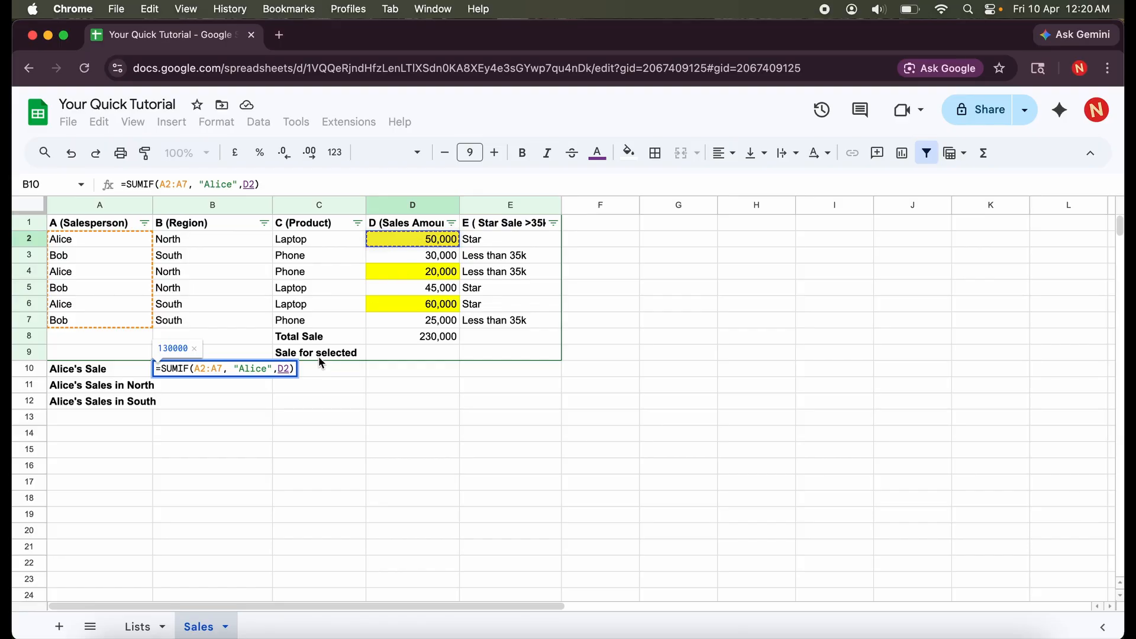
left_click(435, 322, "shift")
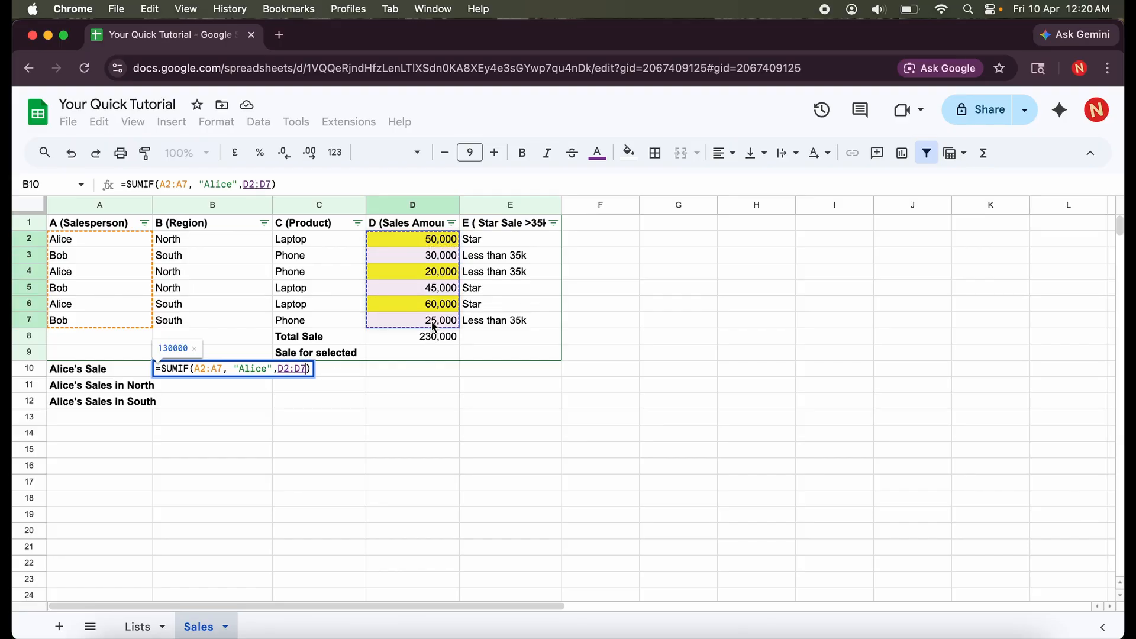
key("Return")
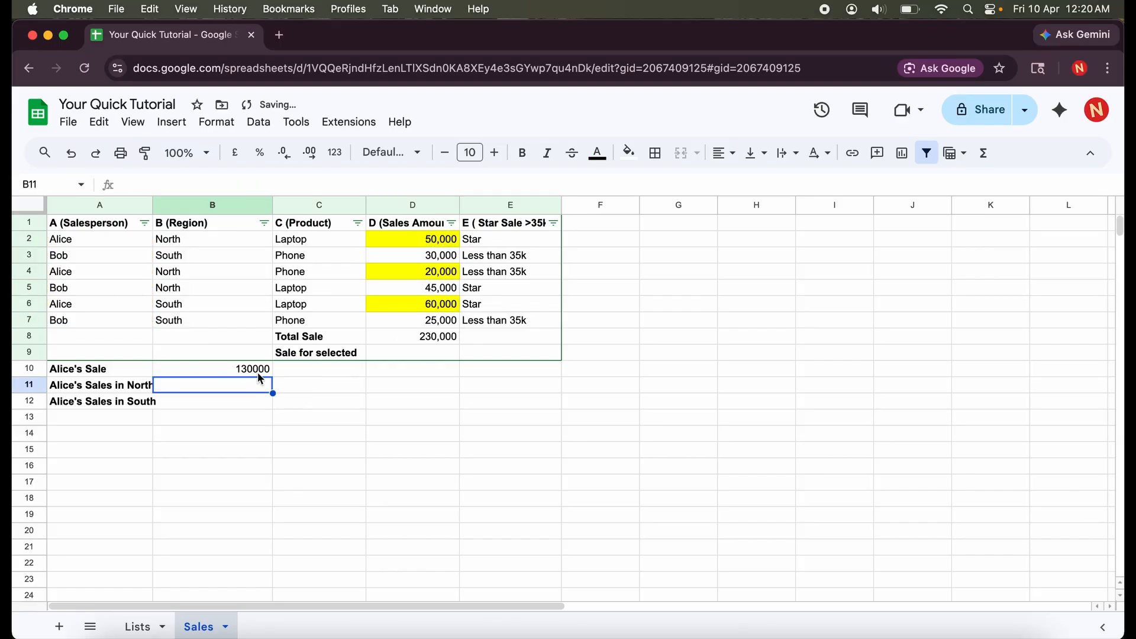
Check the highlighted sales amounts in D2, D4 and D6 that make up the SUMIF total in B10.
left_click(443, 243)
left_click(441, 267)
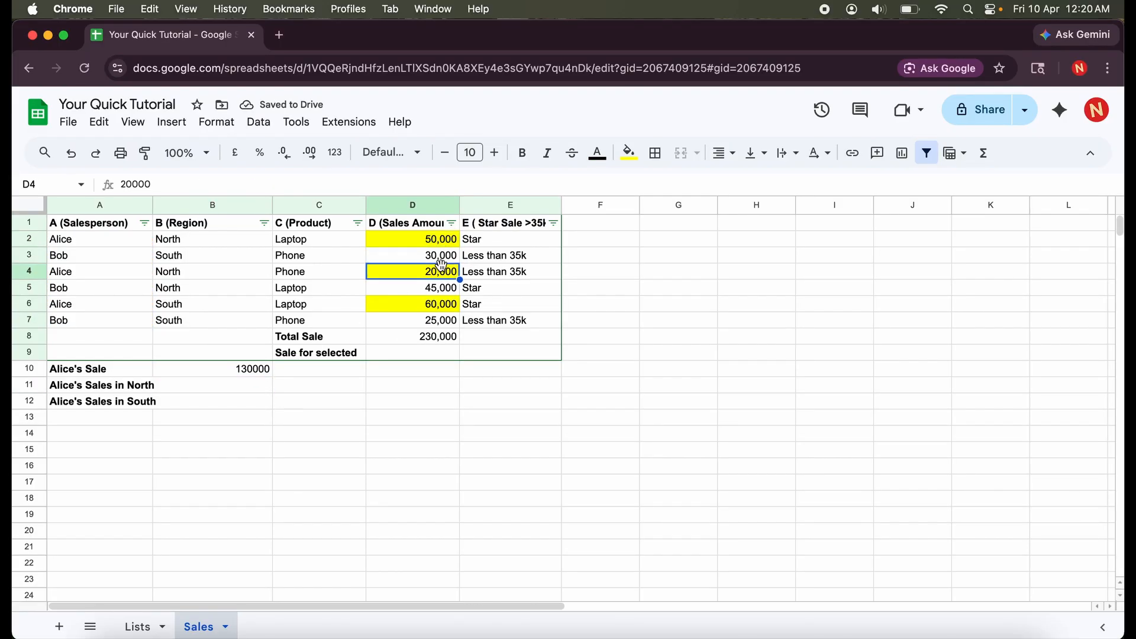
left_click(445, 304)
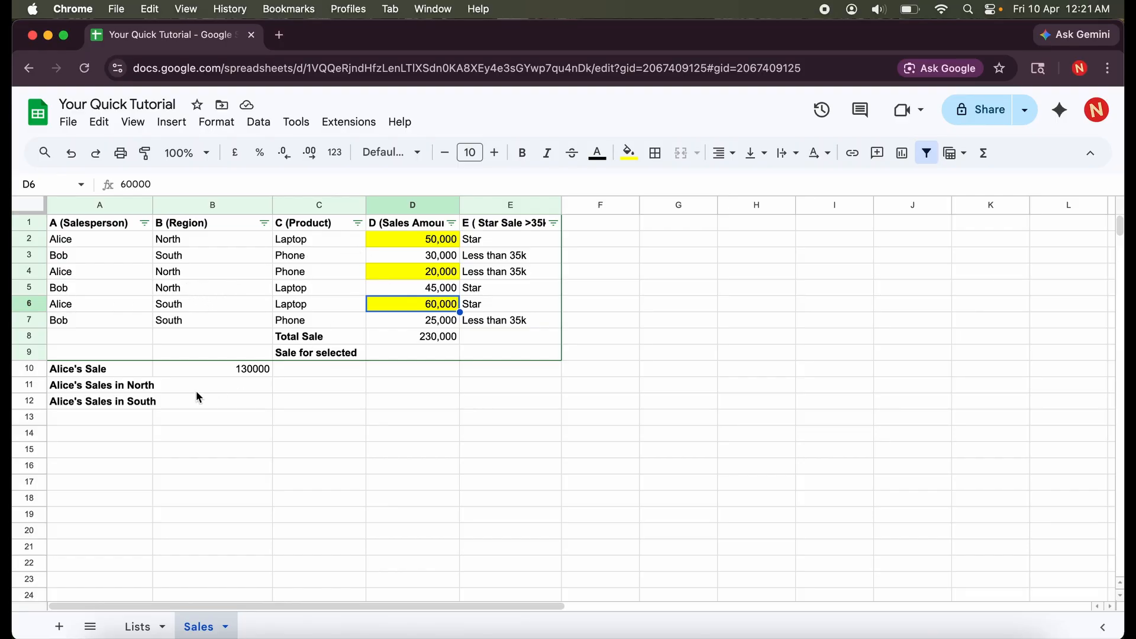
On the Lists sheet, put Sum Range as the first argument inside the SUMIFS parentheses in B4.
left_click(138, 626)
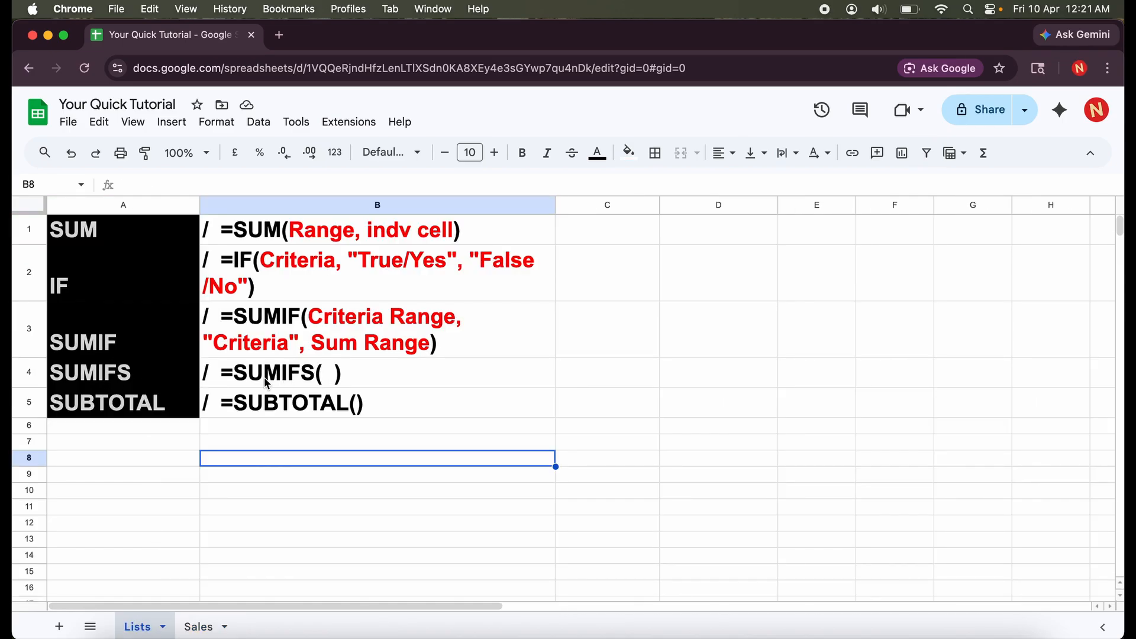
left_click(333, 374)
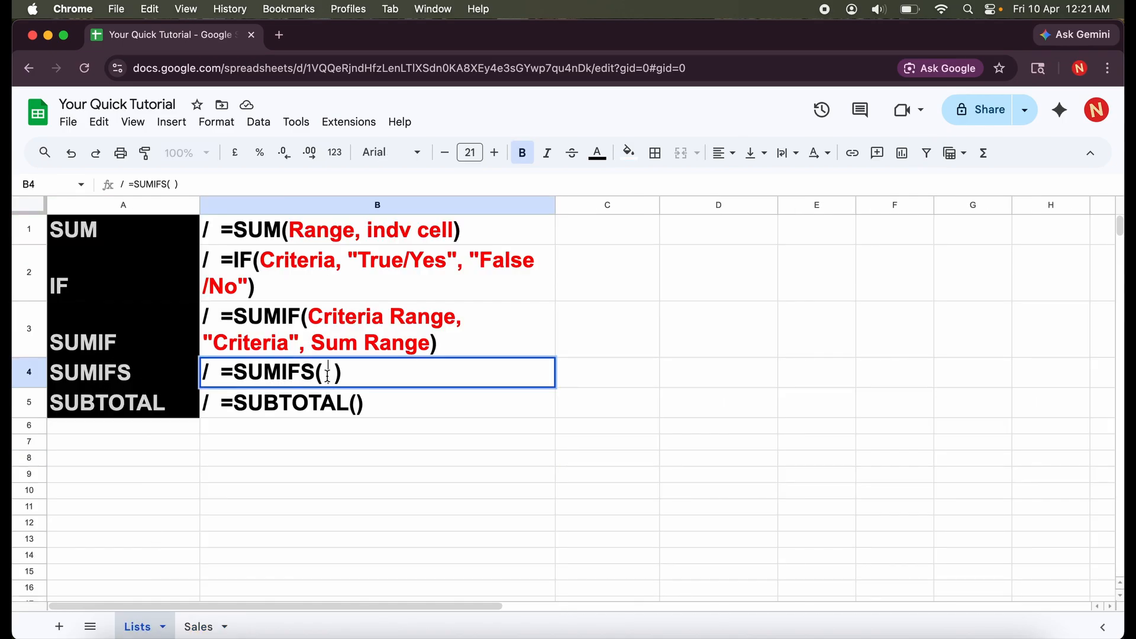
type("SUm")
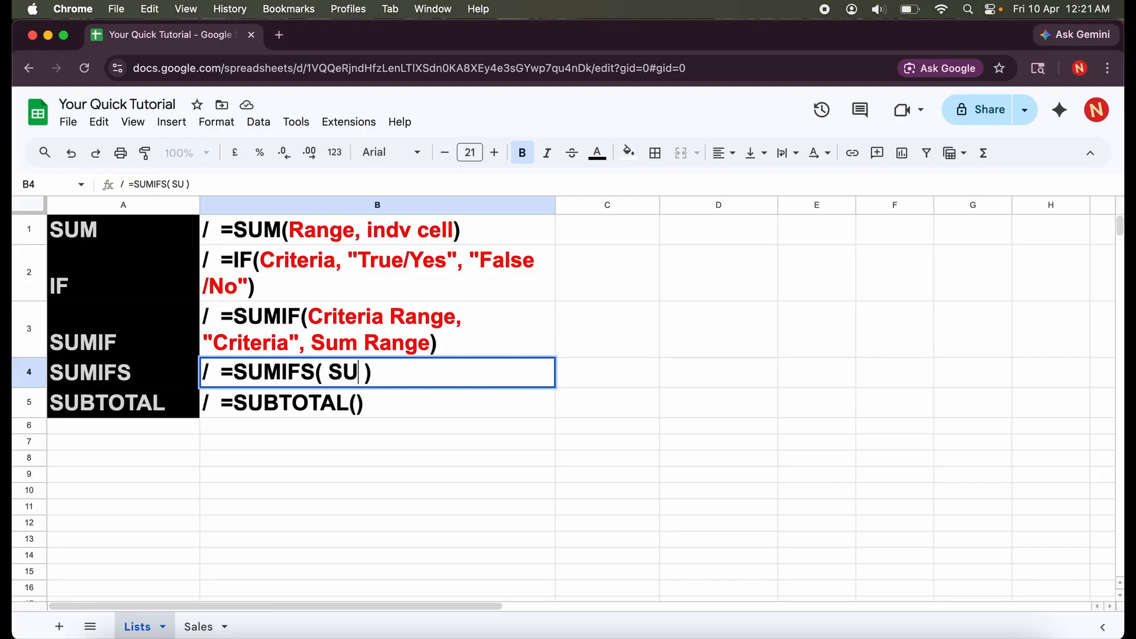
key("BackSpace")
key("BackSpace")
type("m")
key("BackSpace")
type("um Range")
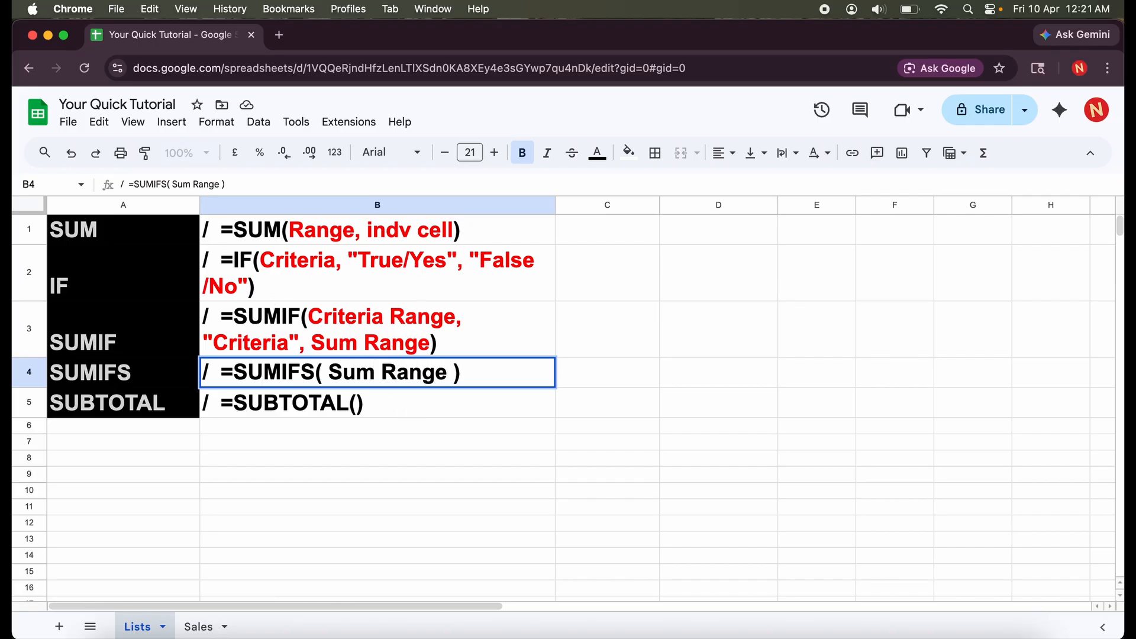
Add Criteria 1 range and "Criteria 1" in quotation marks as the next arguments of the SUMIFS syntax in B4.
type(", Criteria ")
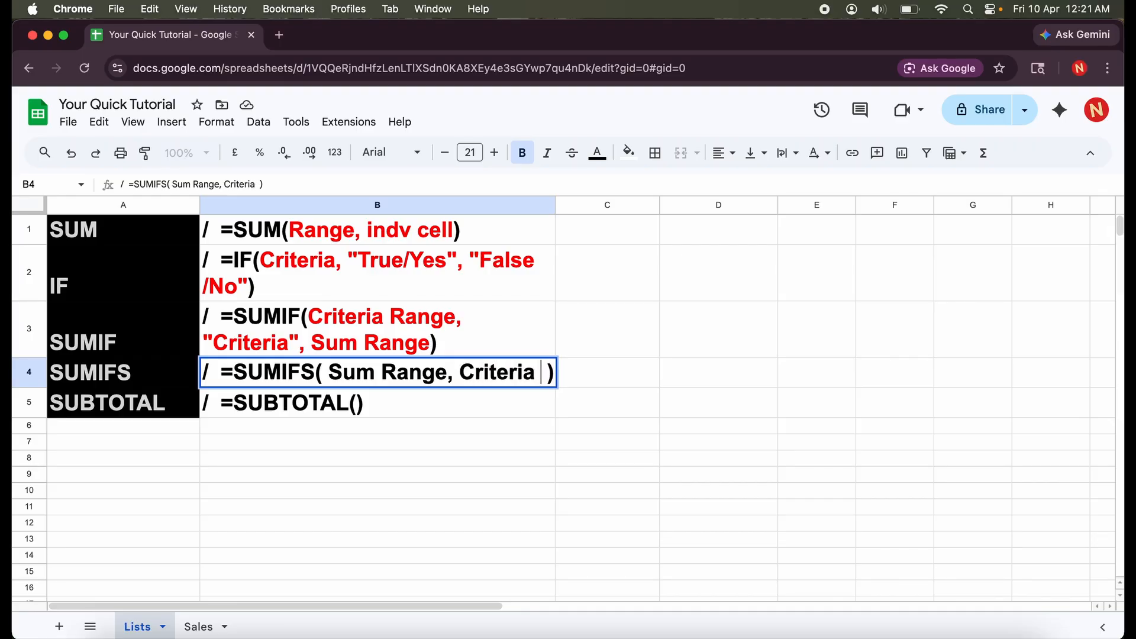
type("1 tr")
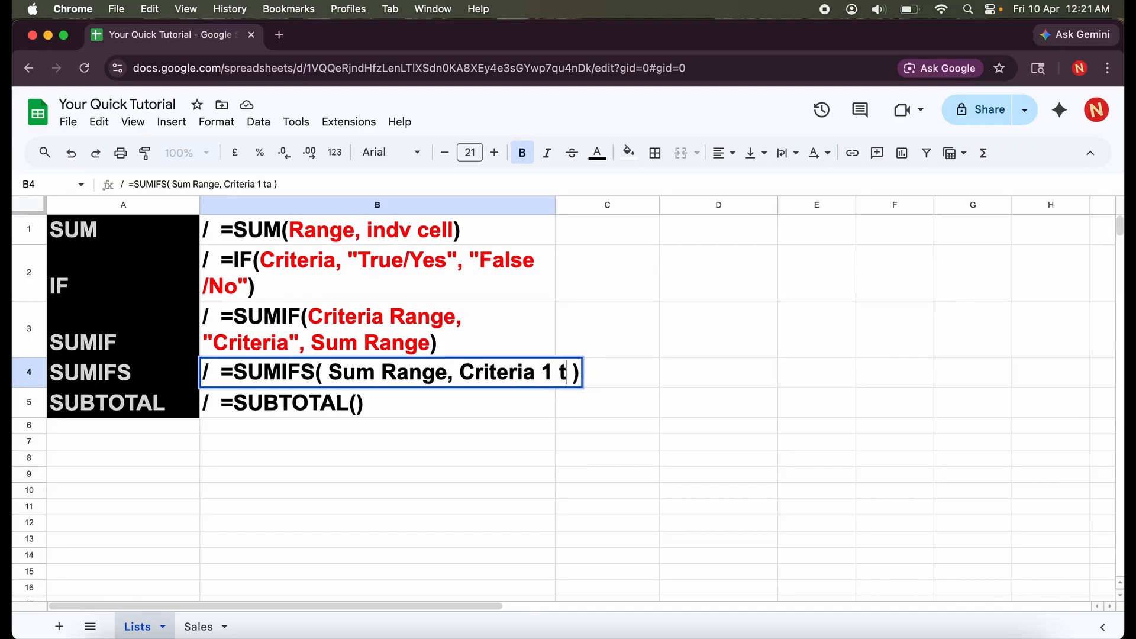
key("BackSpace")
key("BackSpace")
type("range")
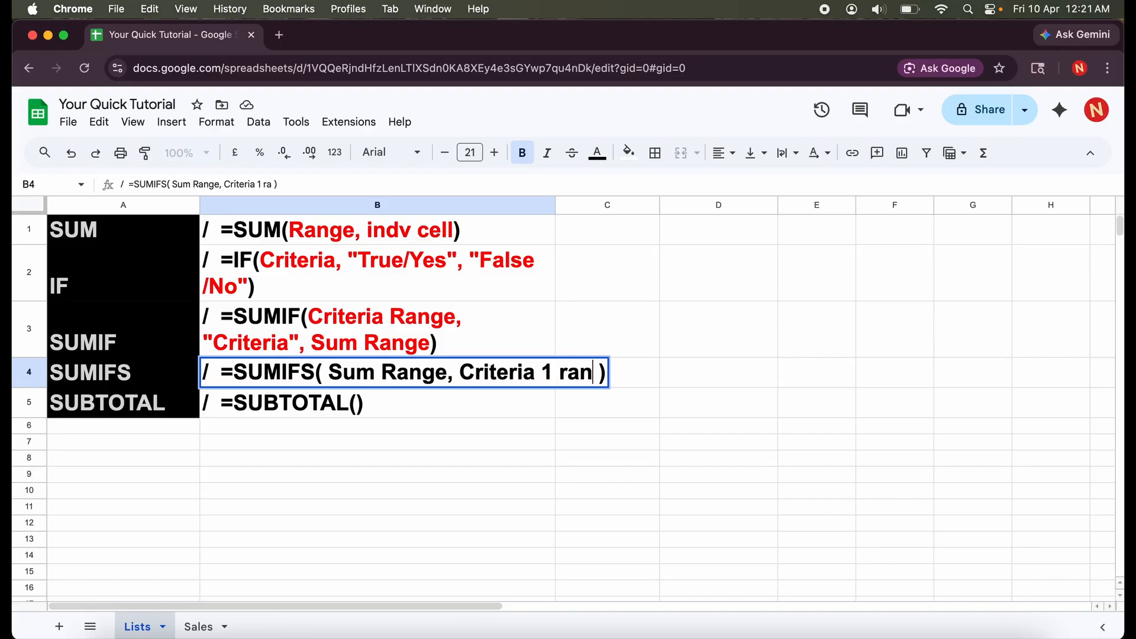
type(", \"\"")
key("Left")
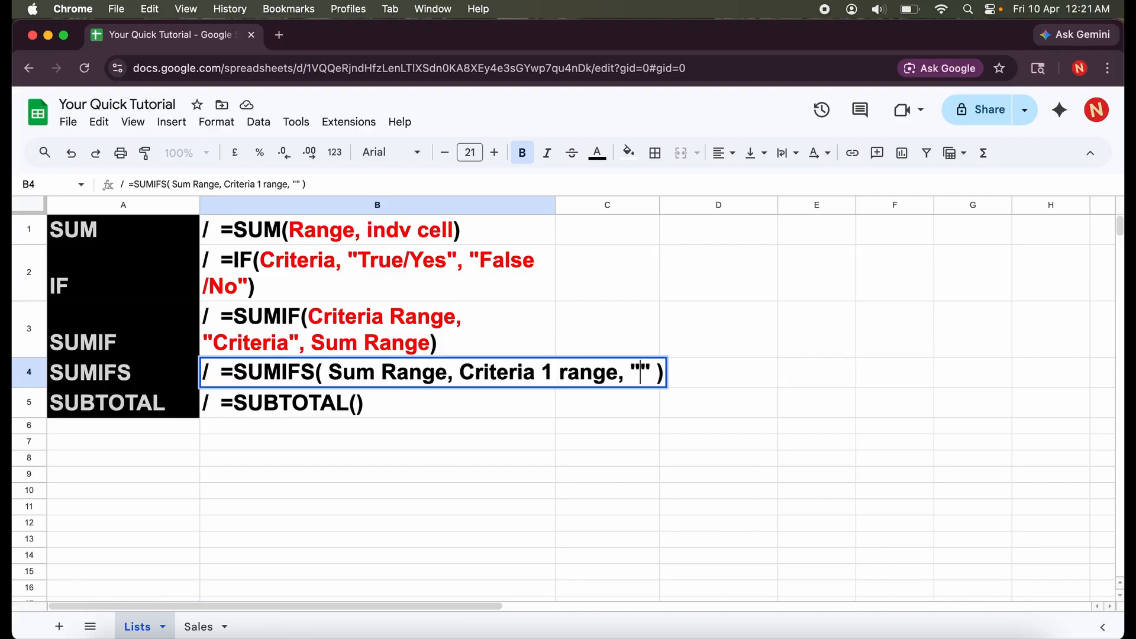
type("Criteria ")
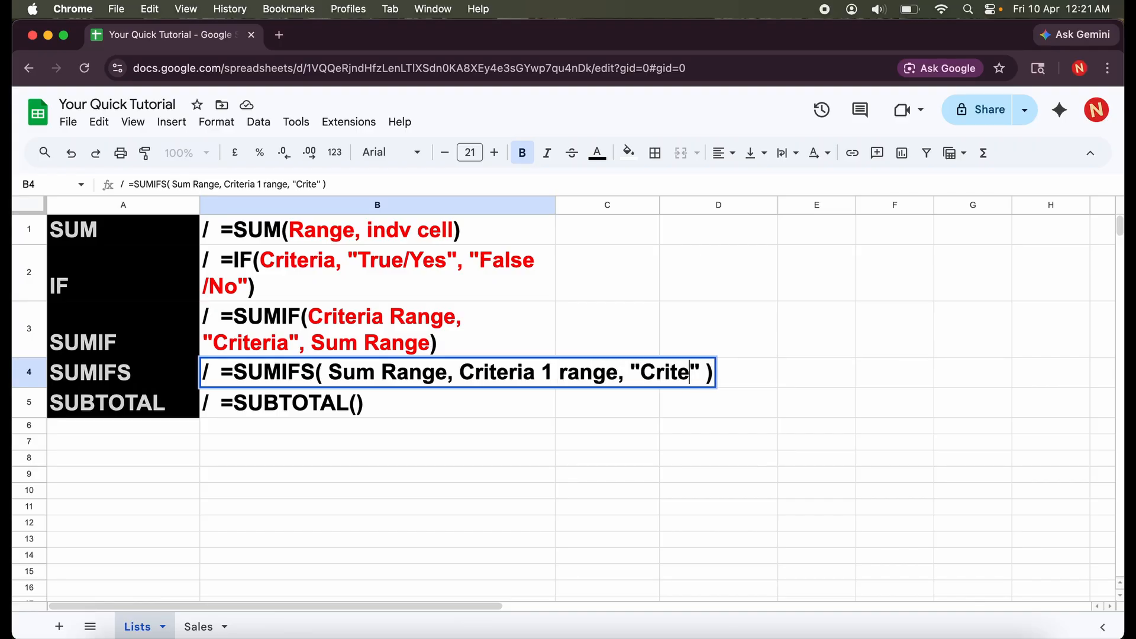
type("1")
key("Right")
Add Criteria 2 range and "Criteria 2" in quotation marks as the last arguments of the SUMIFS syntax in B4.
type(", Criteria ")
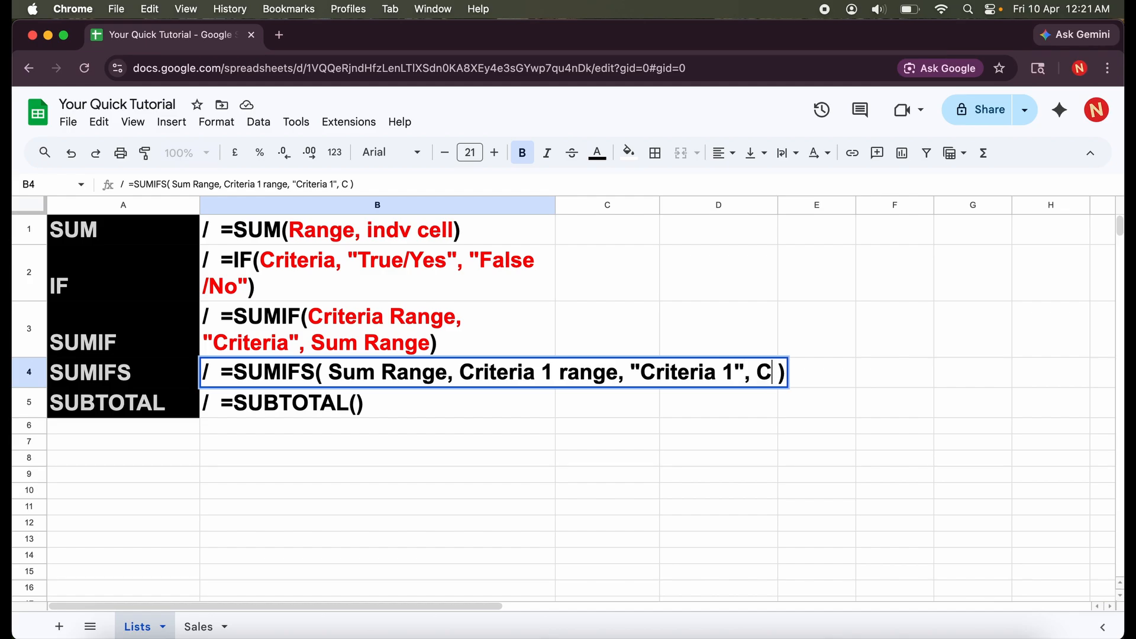
type("2 ")
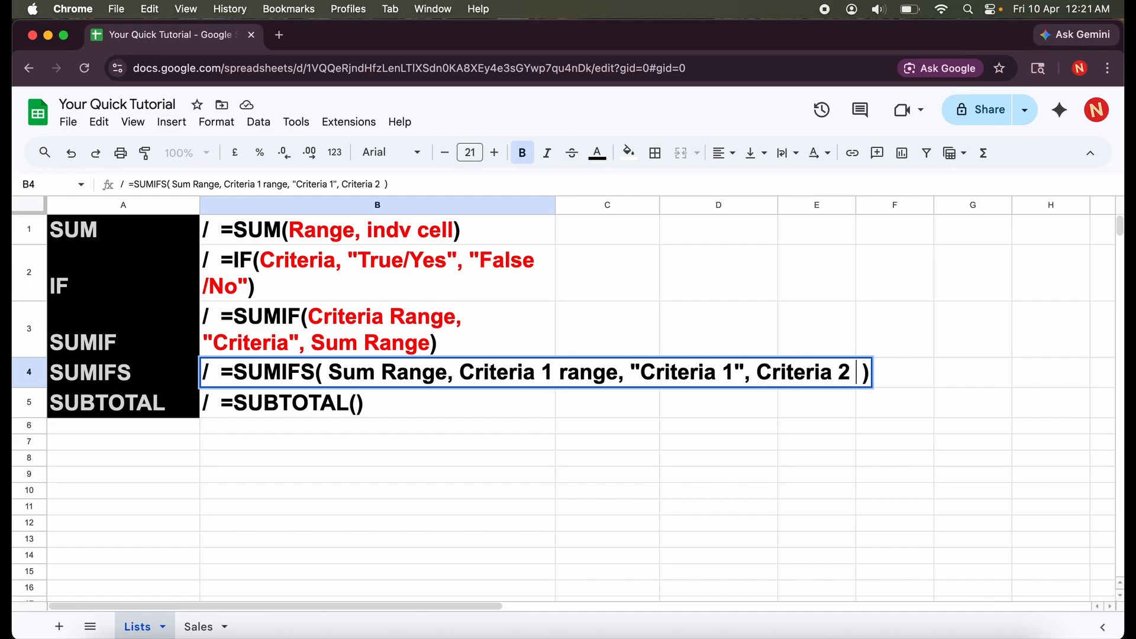
type("range ")
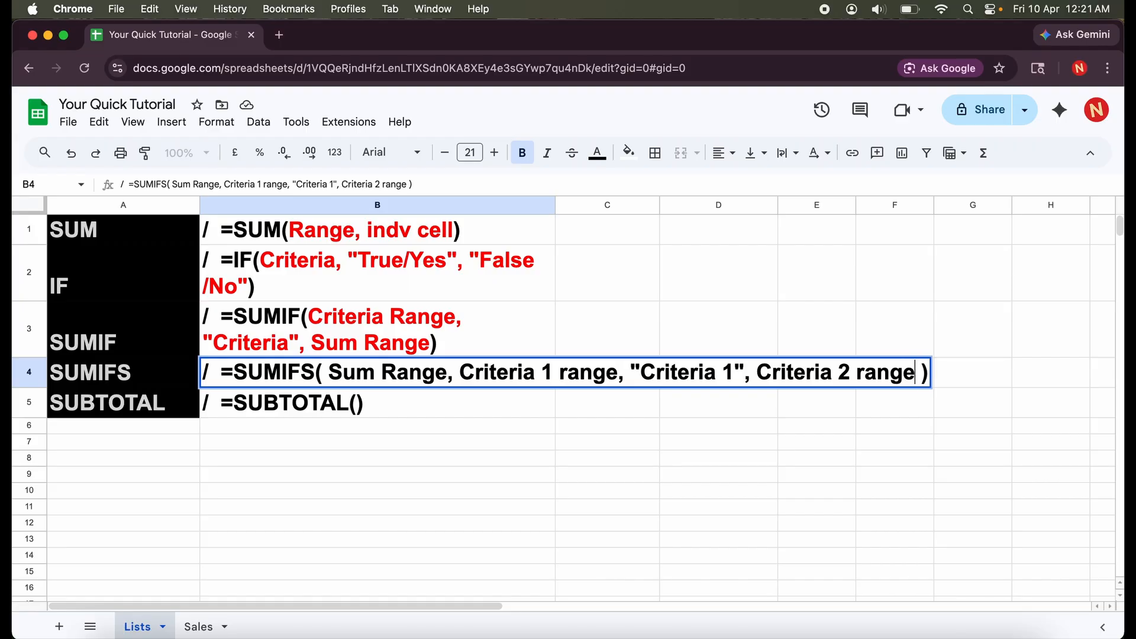
type(", \"\"")
key("Left")
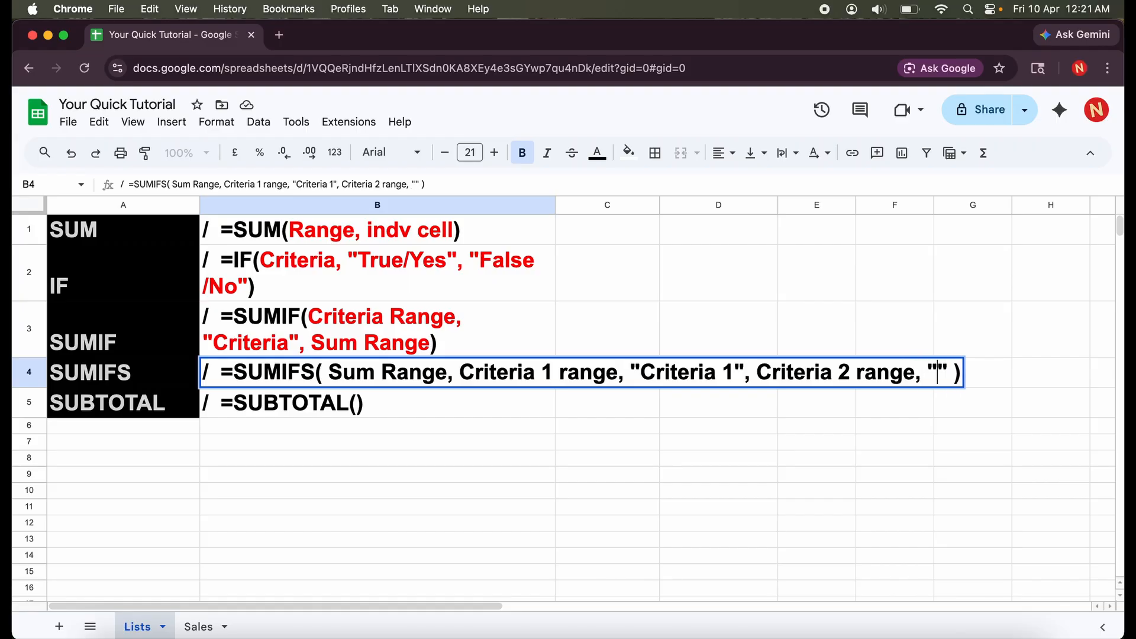
type("Criteria ")
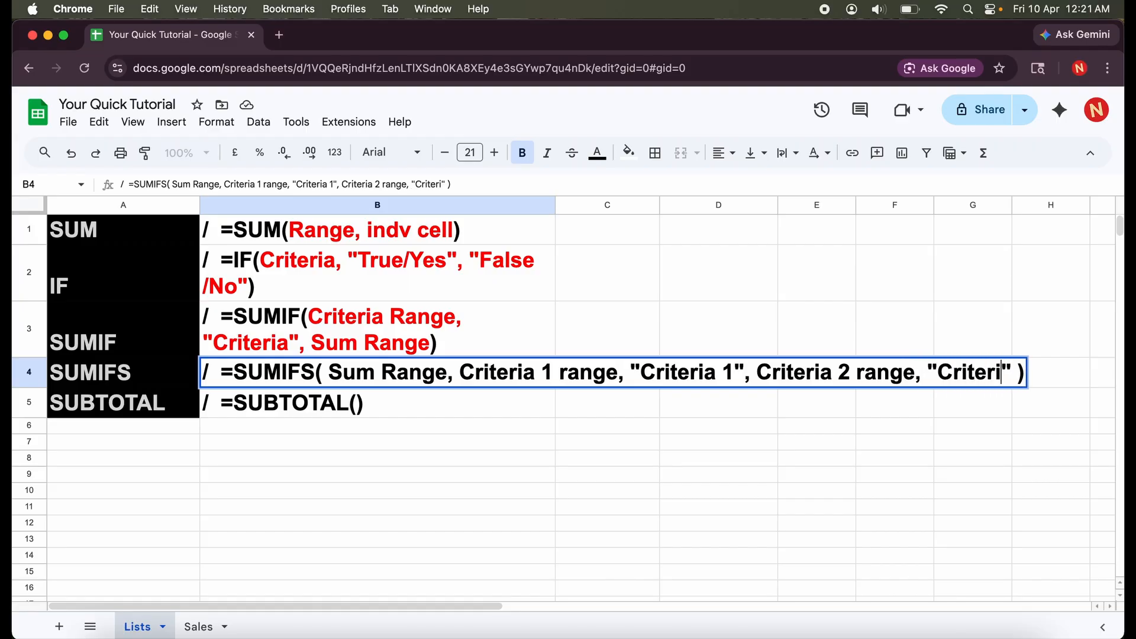
type("2")
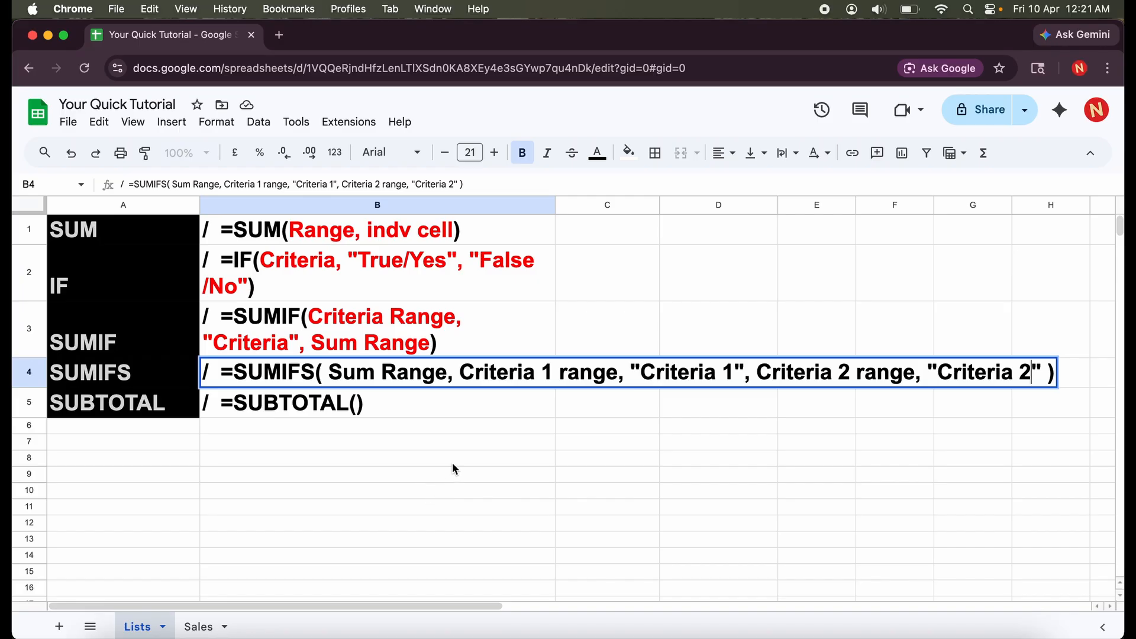
Colour the SUMIFS arguments inside the parentheses in B4 red and leave the cell.
left_click(331, 372)
left_click_drag(1040, 369, 329, 372)
left_click(597, 153)
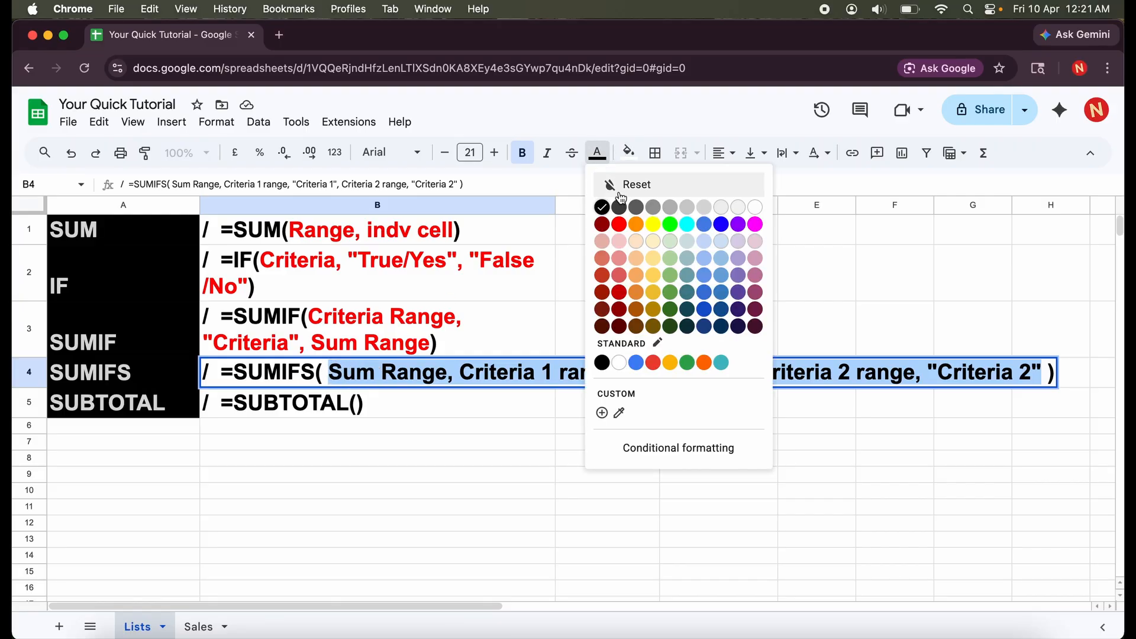
left_click(620, 225)
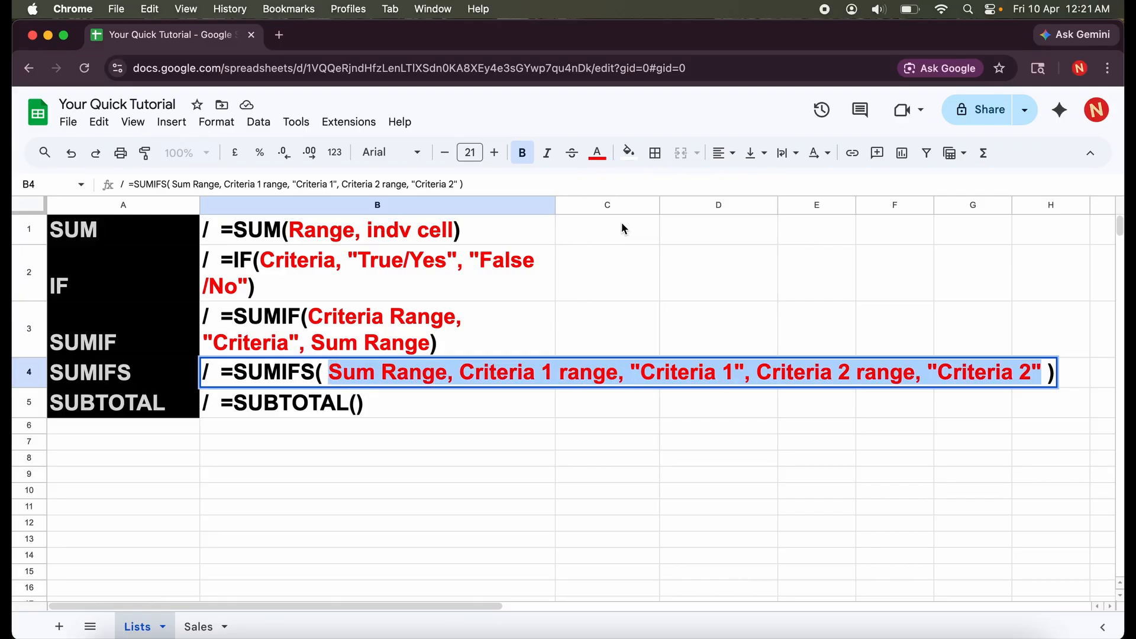
left_click(562, 446)
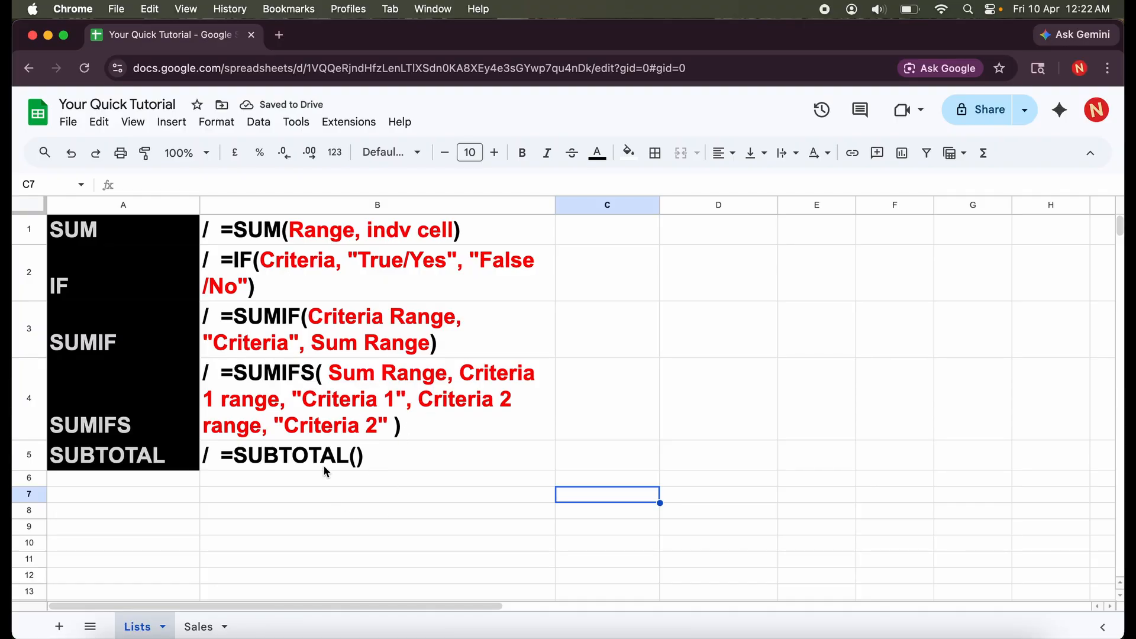
On the Sales sheet, start a SUMIFS formula in B11 with D2:D7 as the sum range.
left_click(200, 625)
double_click(243, 385)
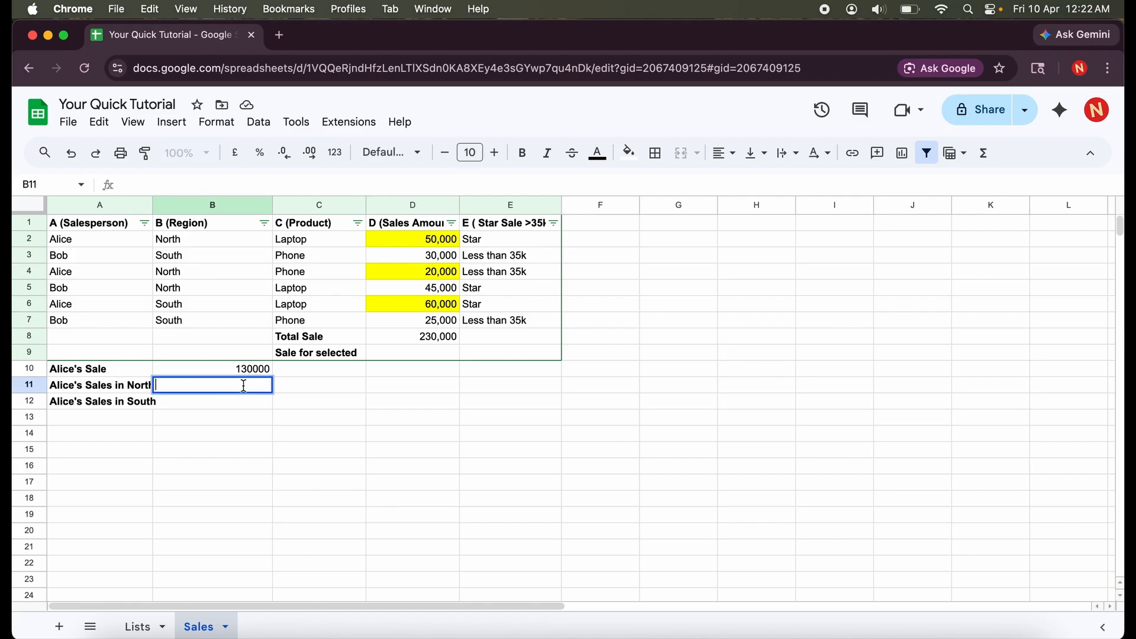
type("= ")
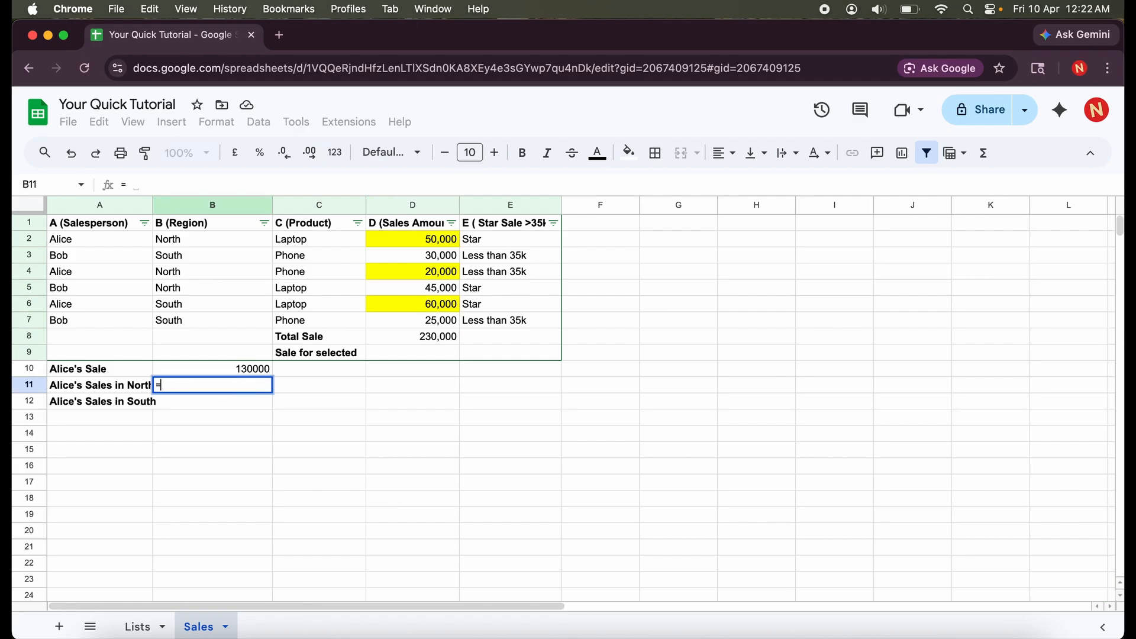
type("SUMIF")
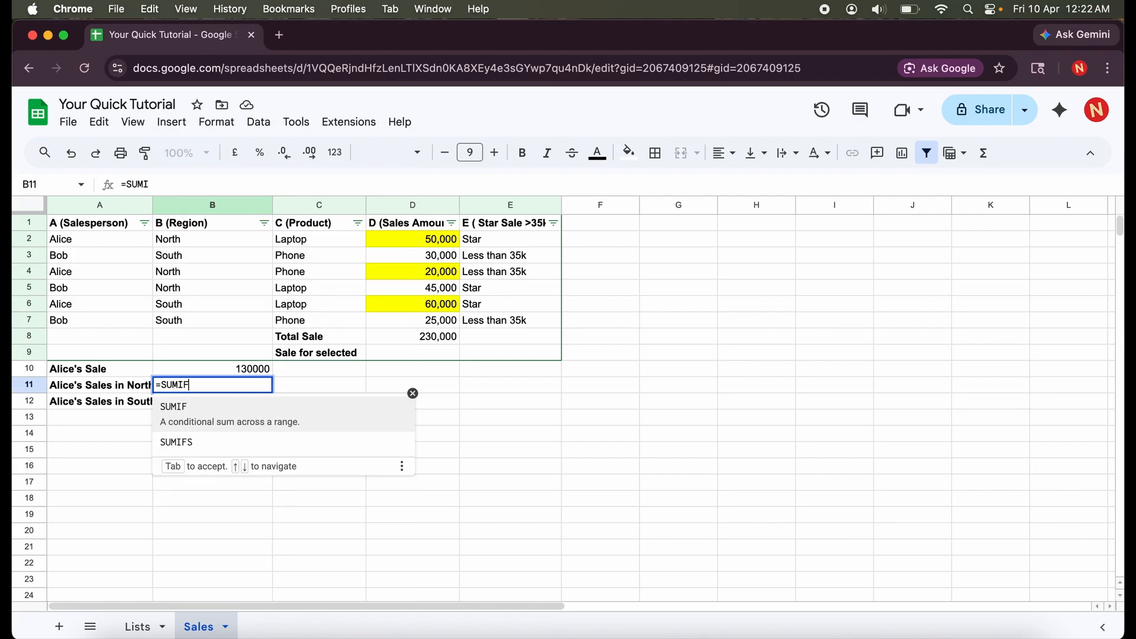
type("(")
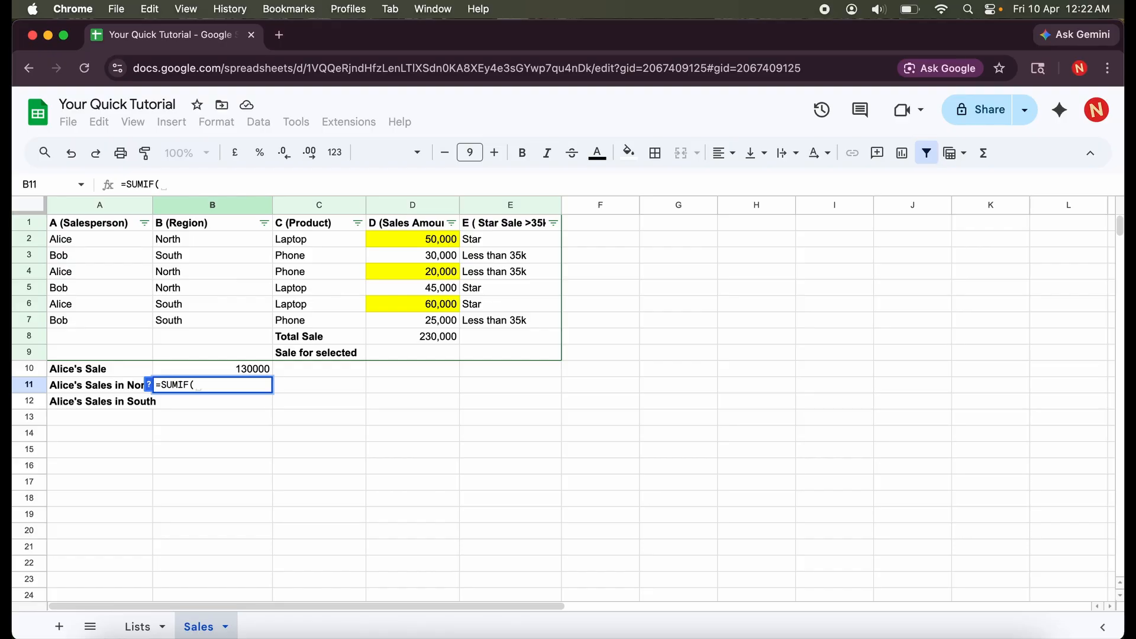
type("A")
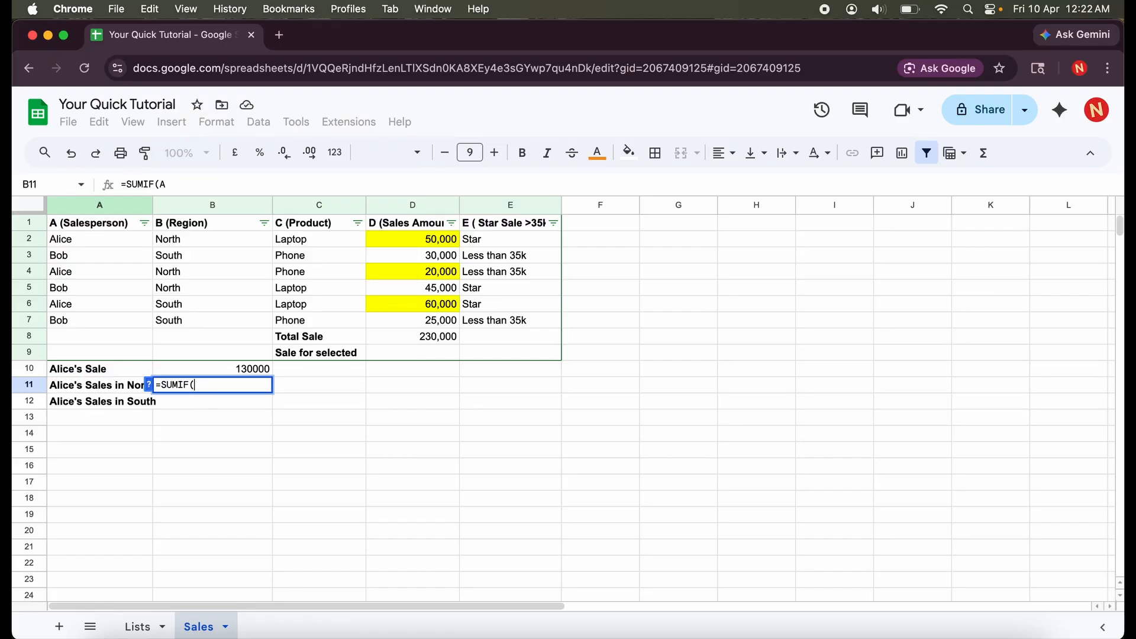
key("BackSpace")
type("S")
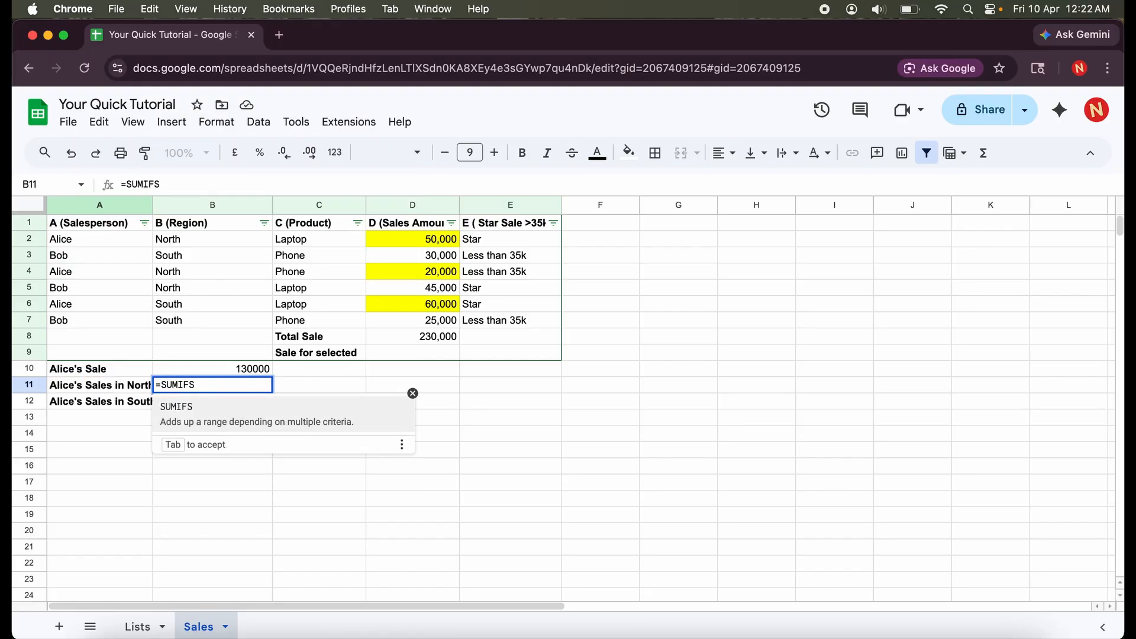
key("Tab")
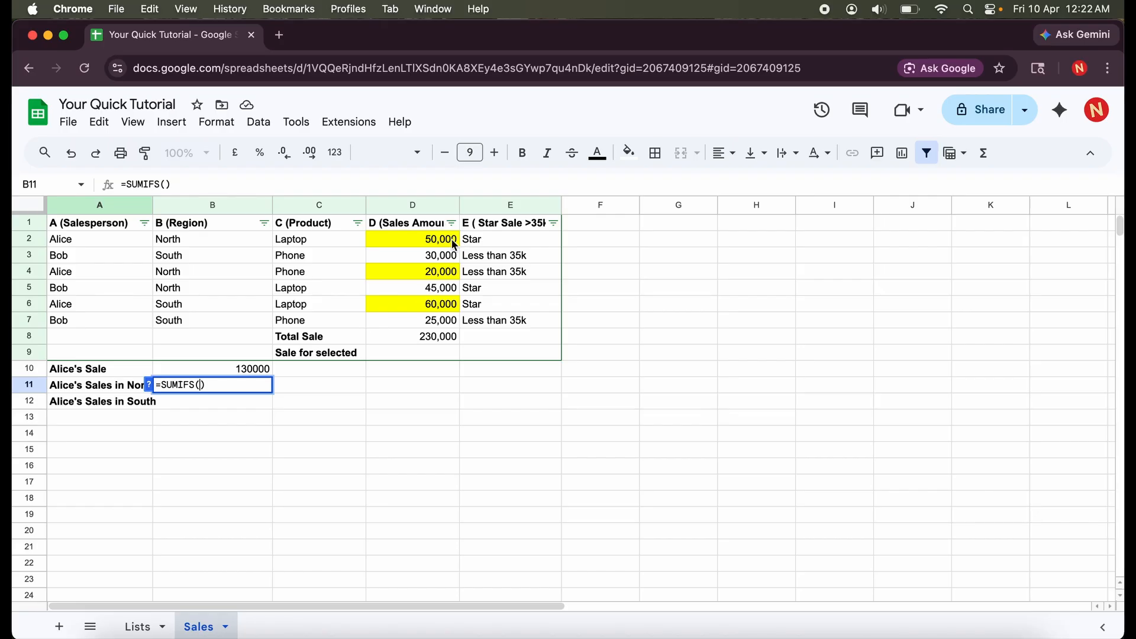
left_click(445, 245)
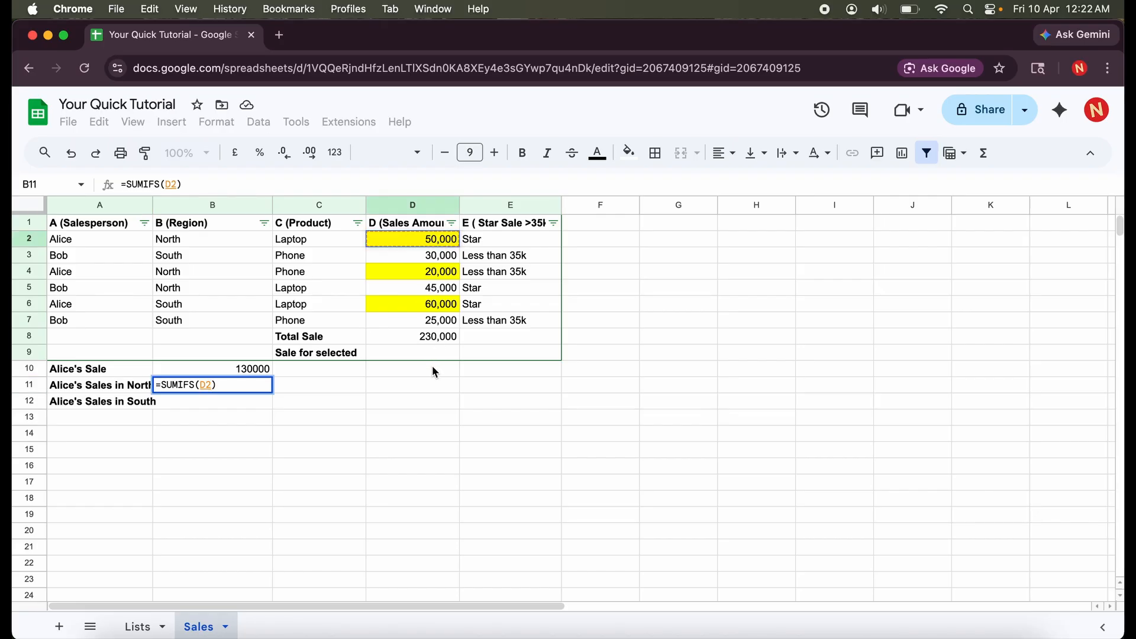
left_click(433, 324, "shift")
type(",")
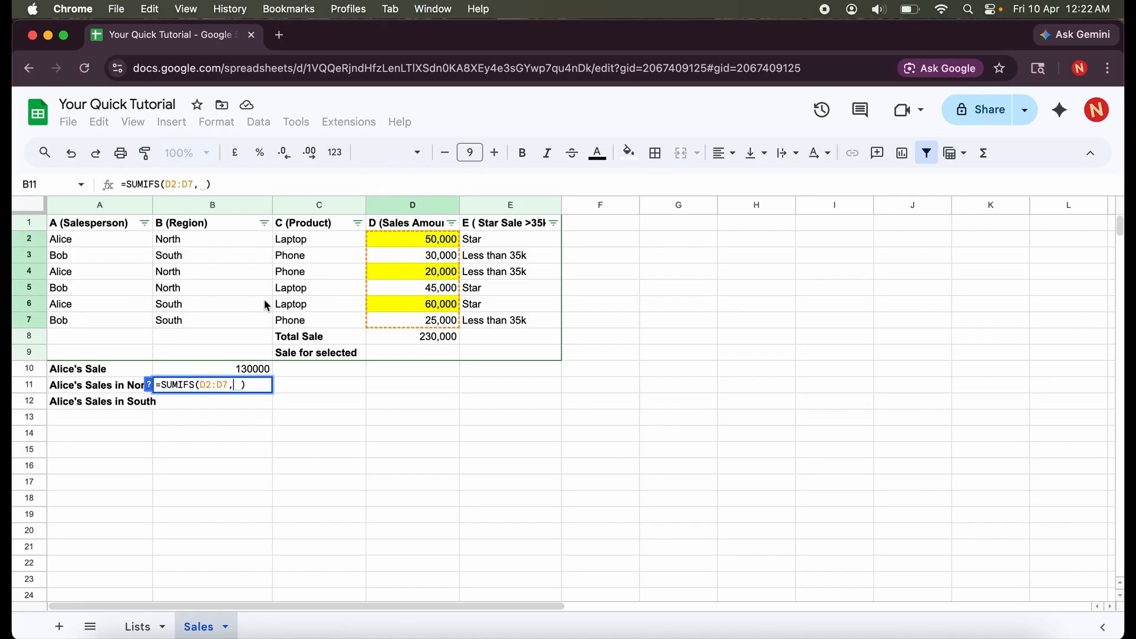
Add A2:A7 as the first criteria range in B11, with the salesperson's name from the row label in quotation marks as its criterion.
left_click(116, 245)
left_click(110, 324, "shift")
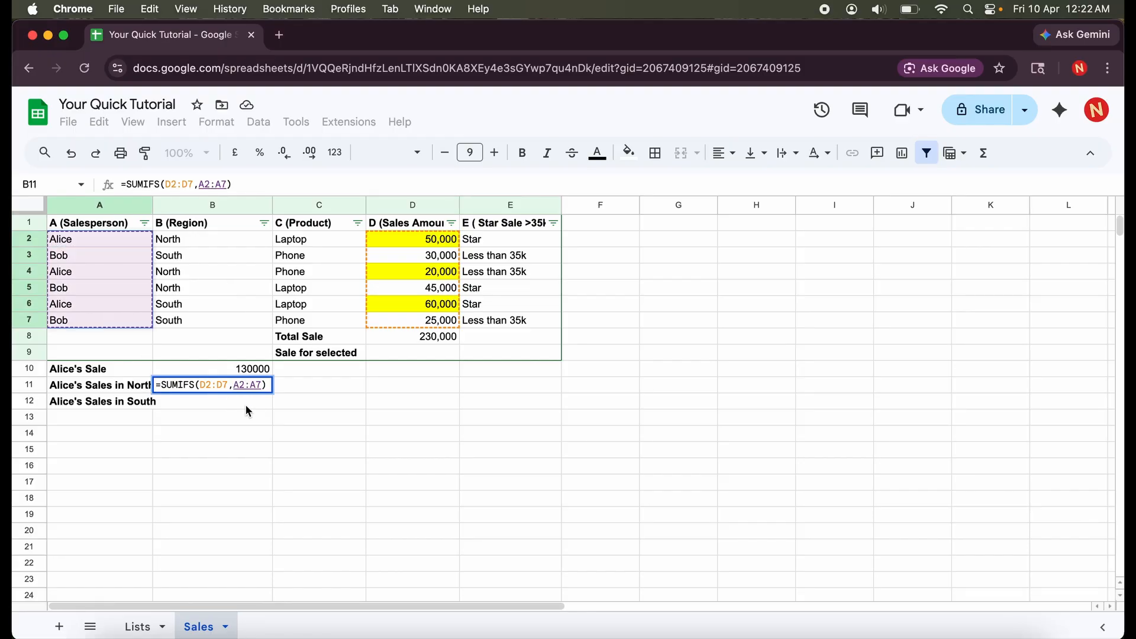
type(",")
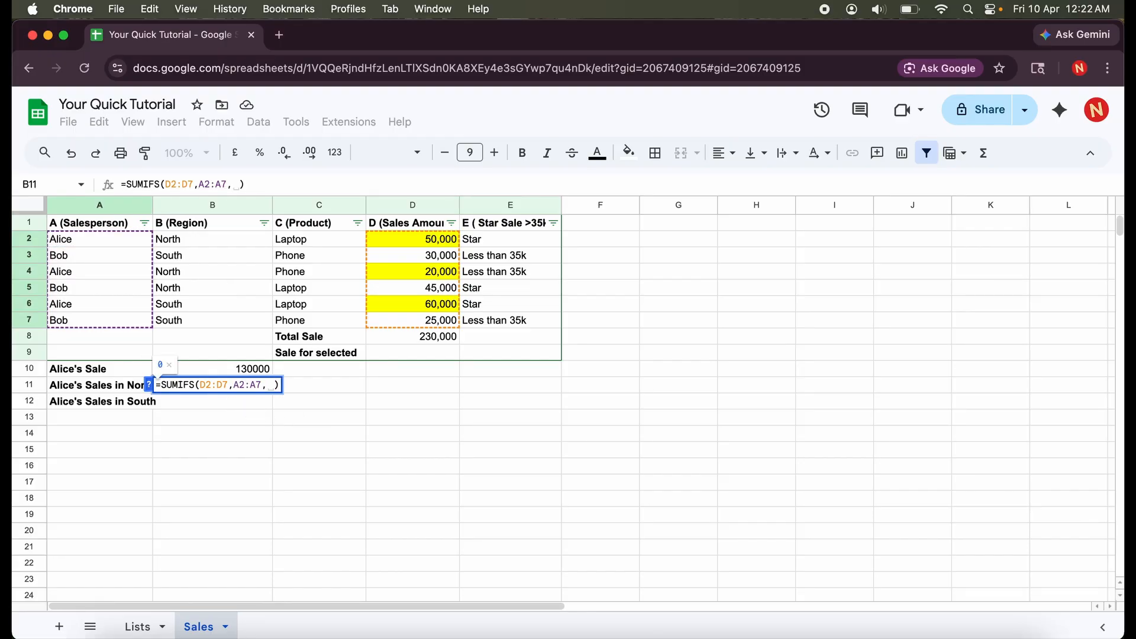
type("\"Ali")
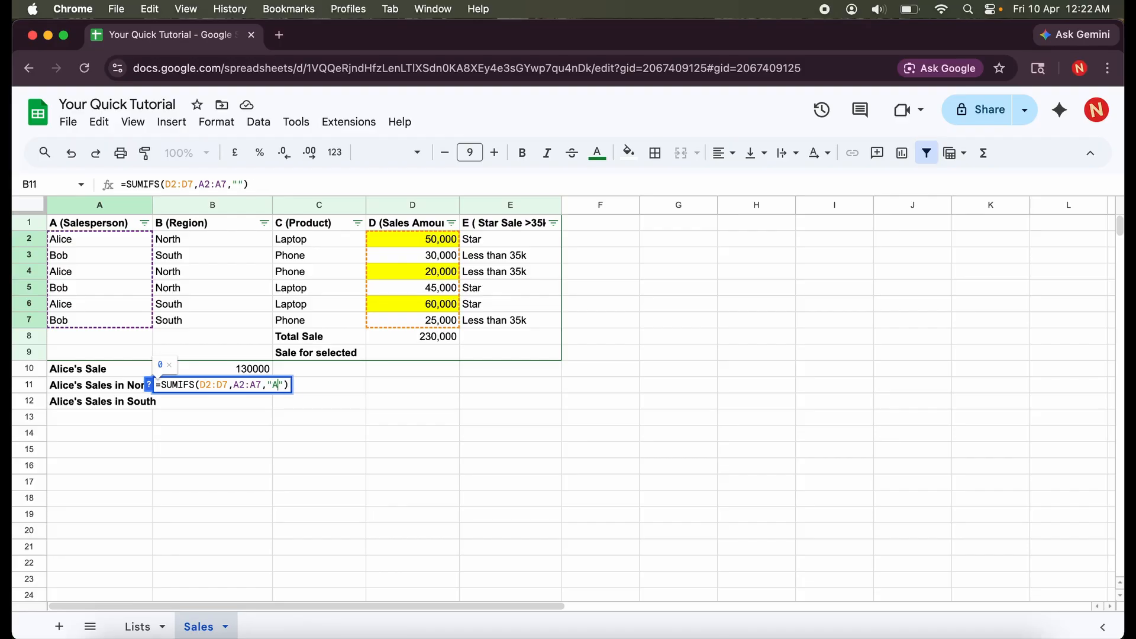
type("ce\",")
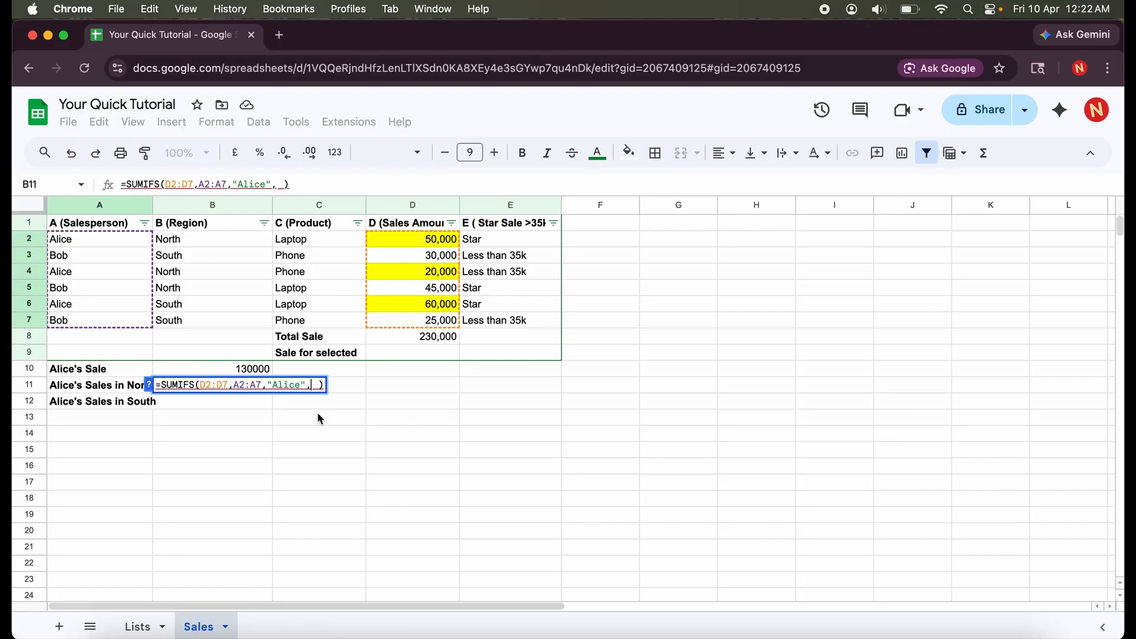
Complete the SUMIFS formula in B11 with B2:B7 as the second criteria range and "North" as its criterion.
left_click_drag(222, 241, 217, 326)
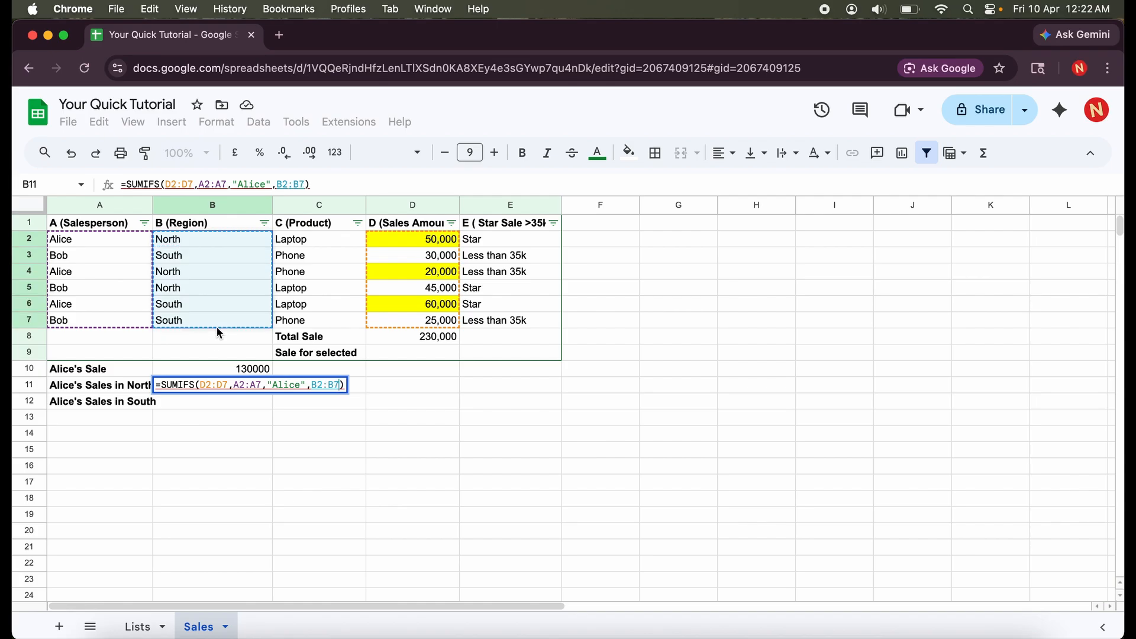
type(",\"")
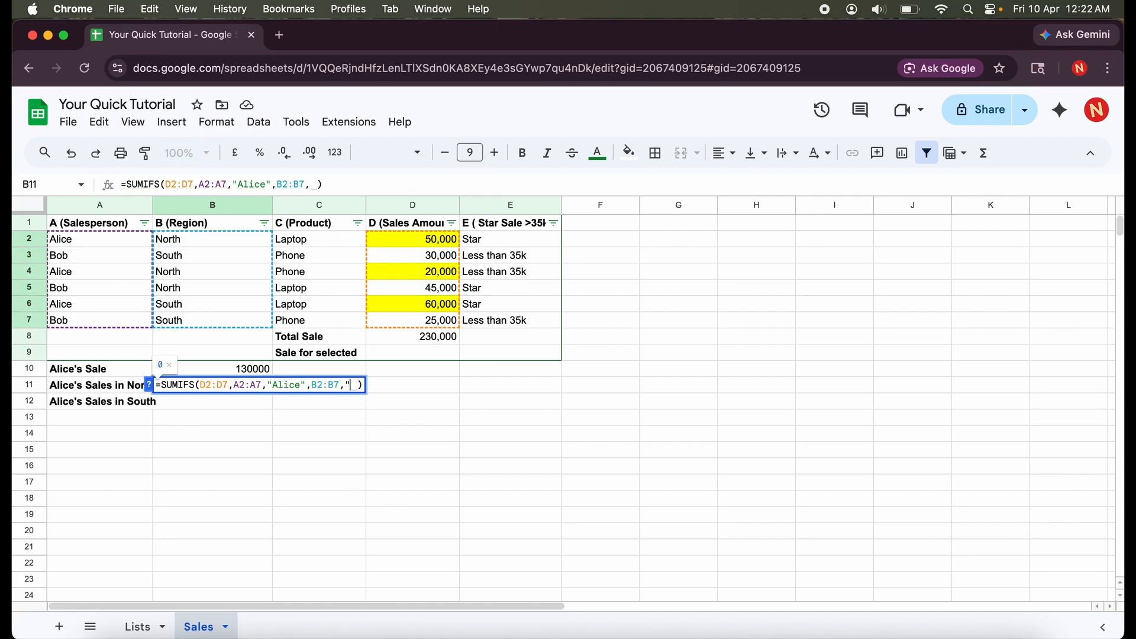
type("North")
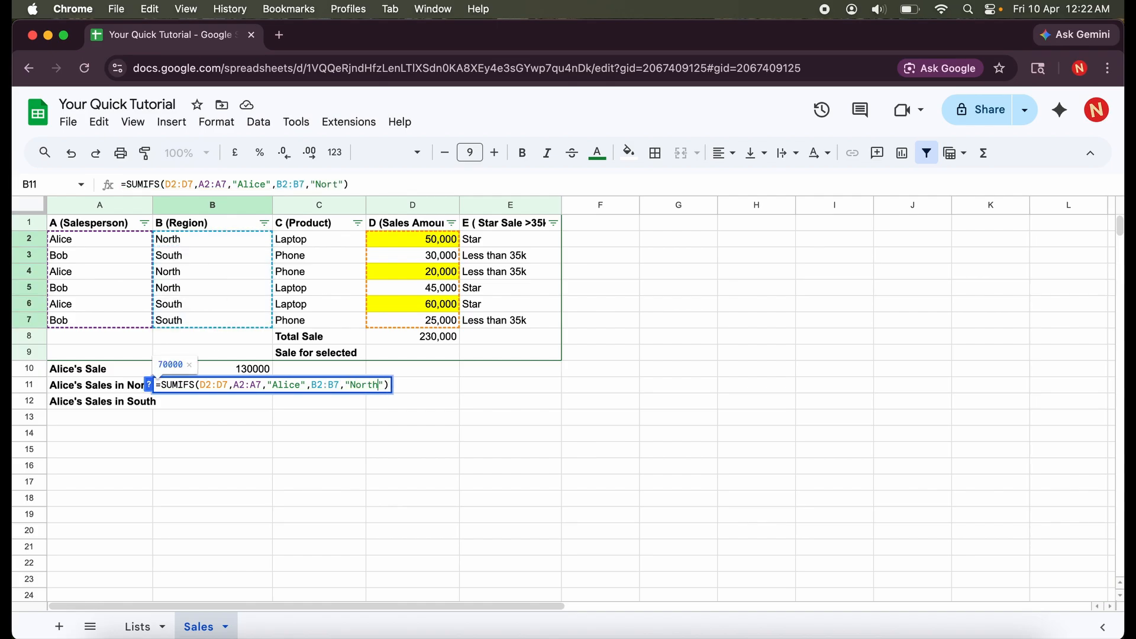
key("Return")
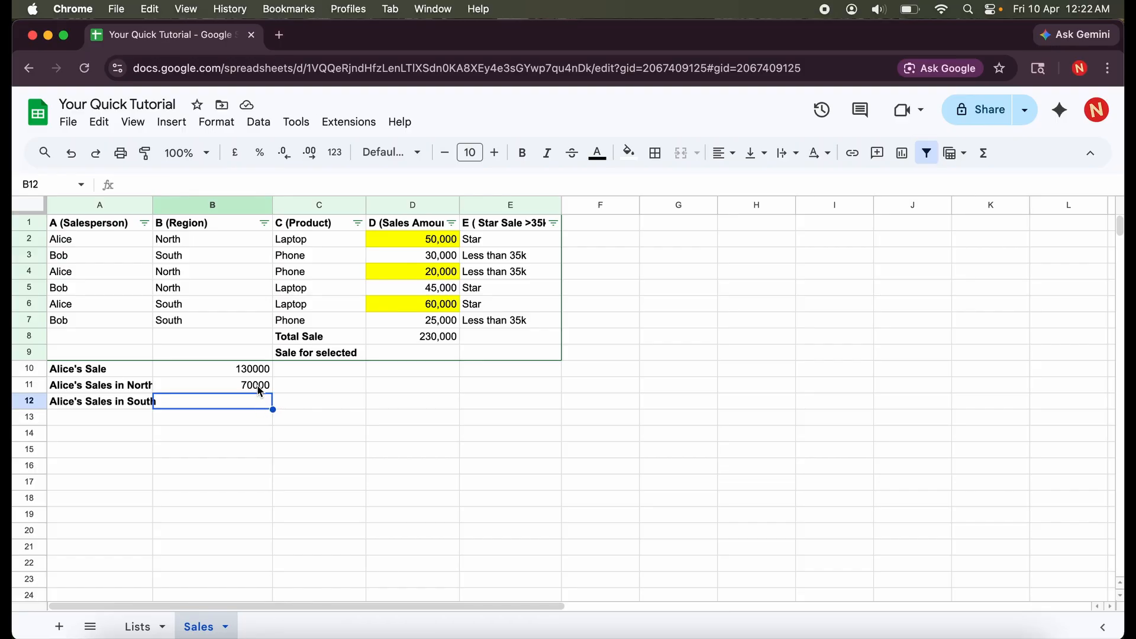
Start a SUMIFS formula in B12 with D2:D7 as the sum range.
double_click(236, 397)
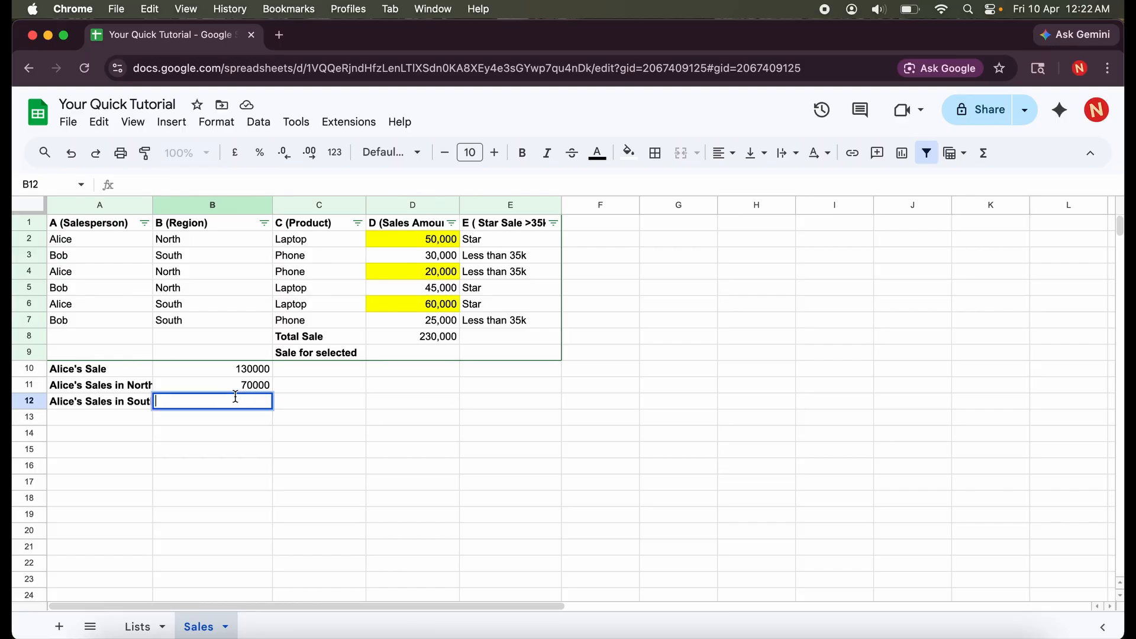
type("=SUMI")
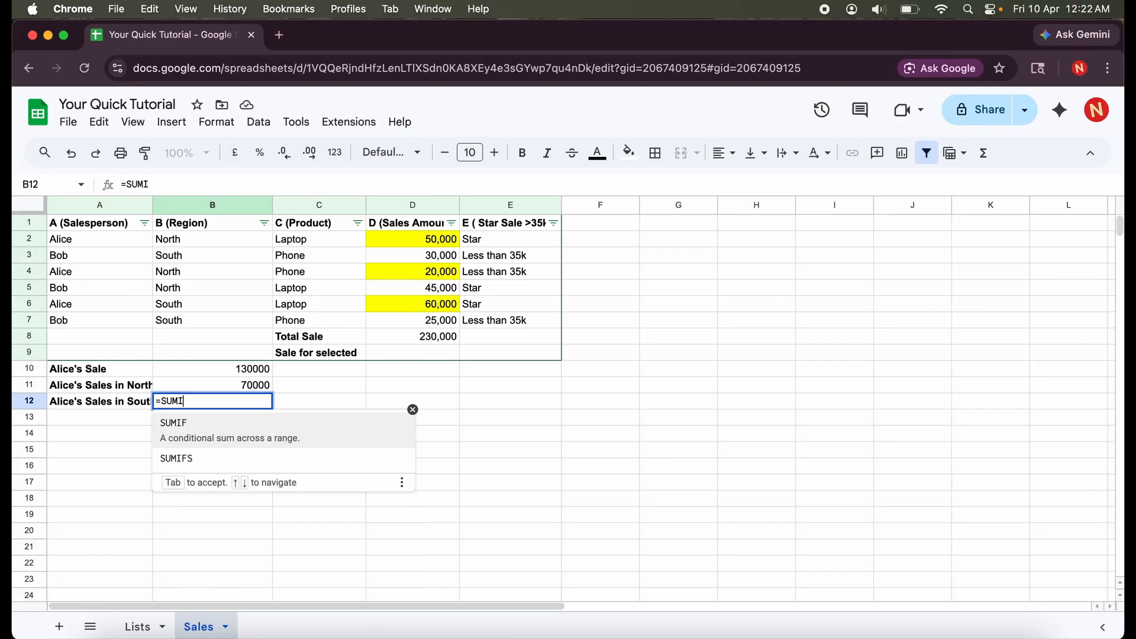
type("FS")
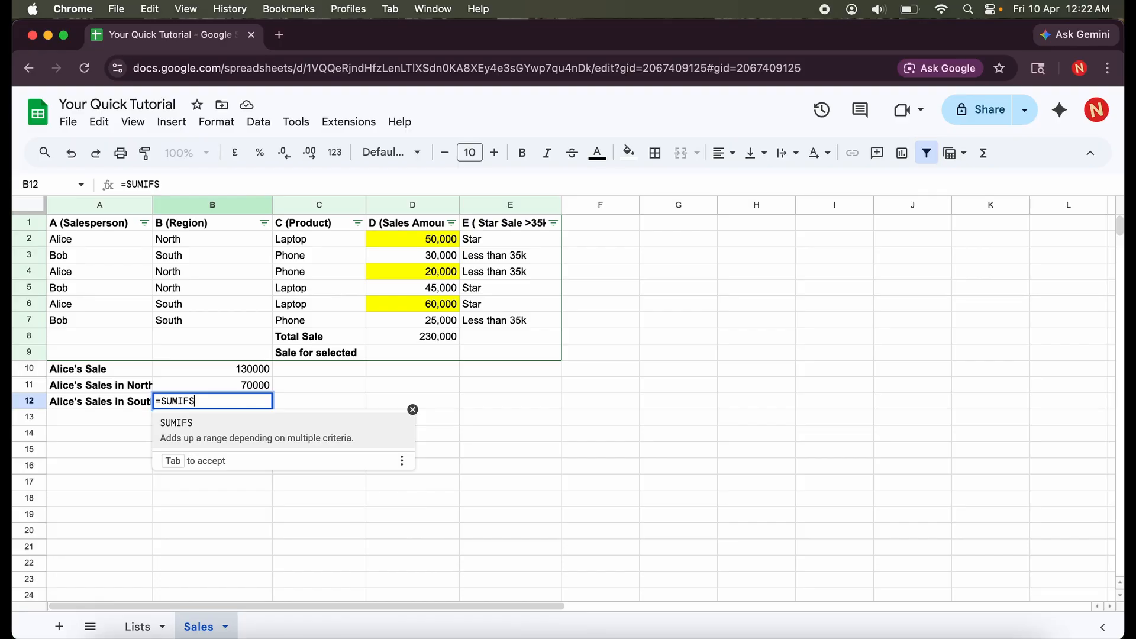
key("Tab")
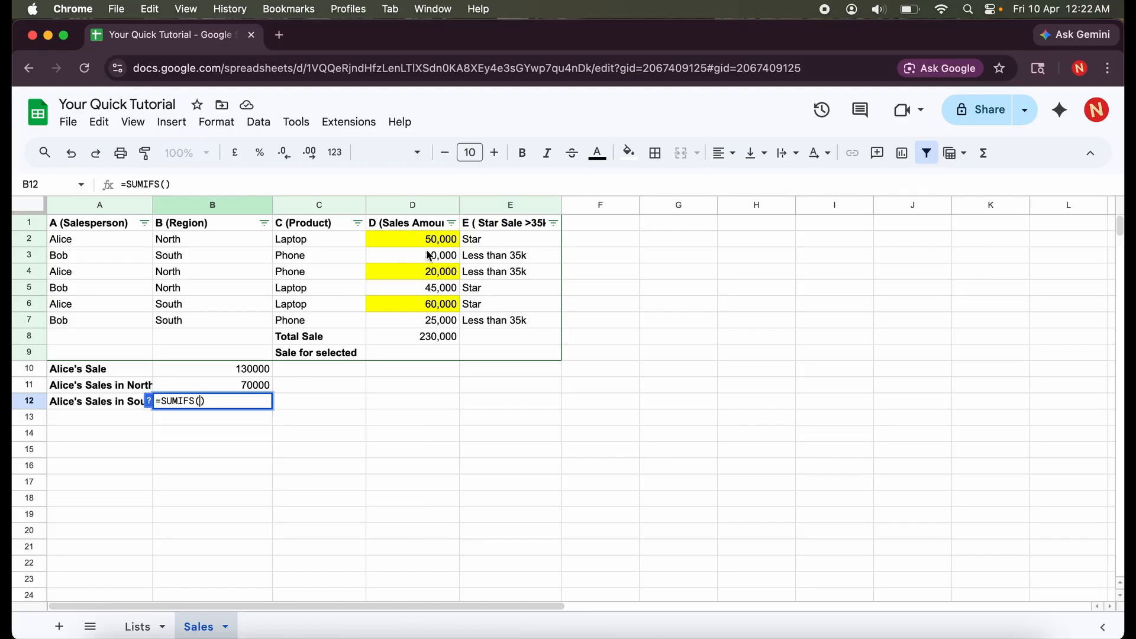
left_click_drag(438, 240, 440, 320)
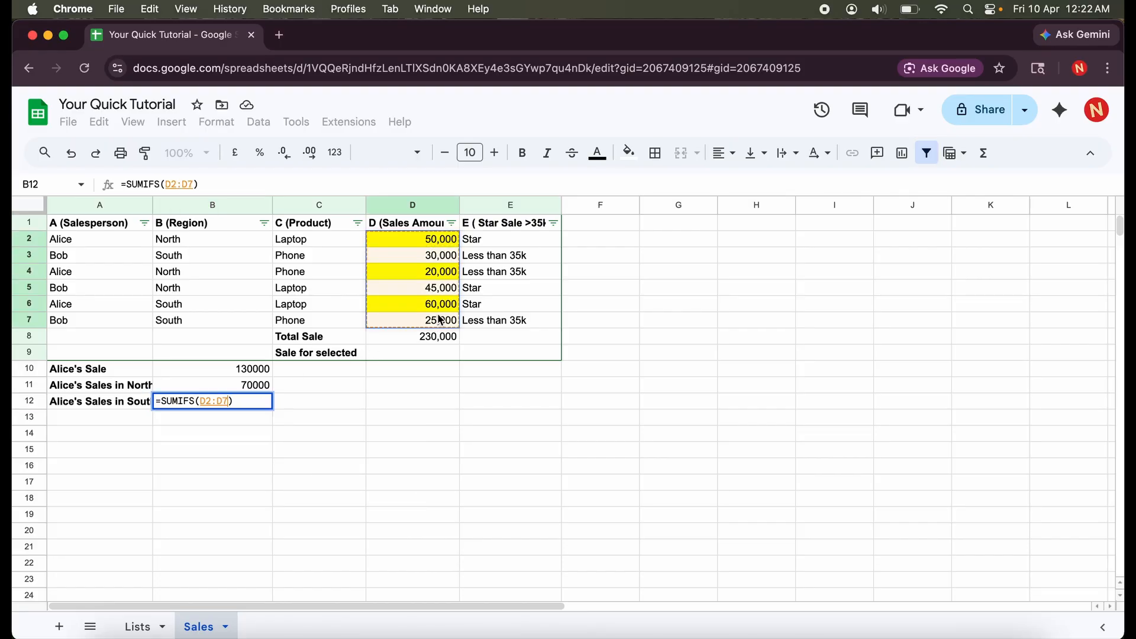
type(",")
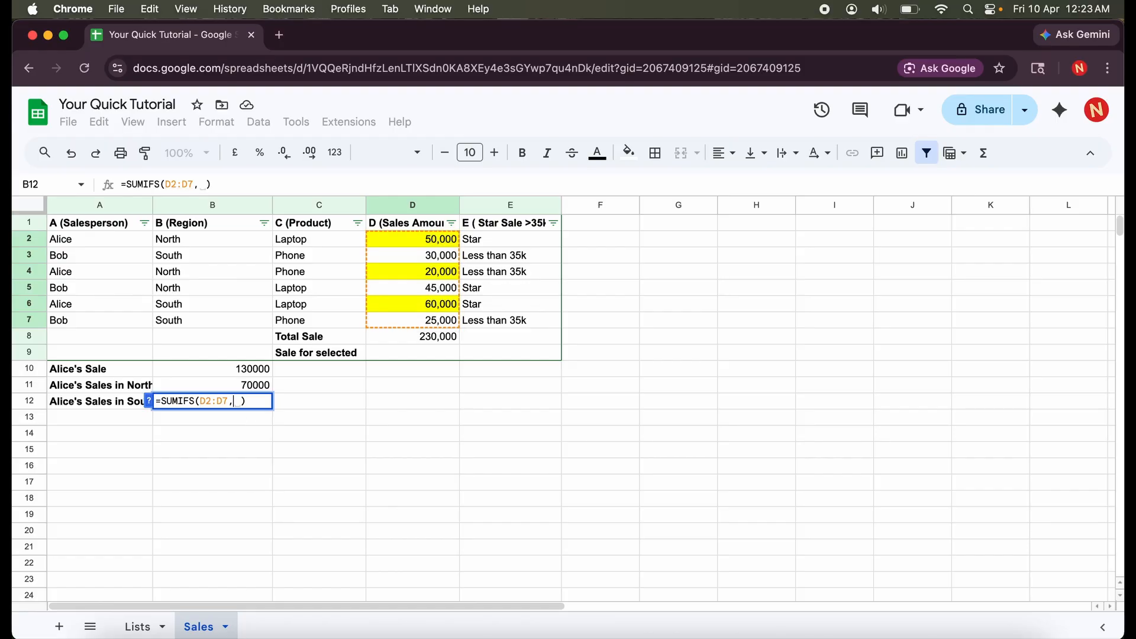
Add A2:A7 as the first criteria range in B12, with the same salesperson's name in quotation marks as its criterion.
left_click(107, 240)
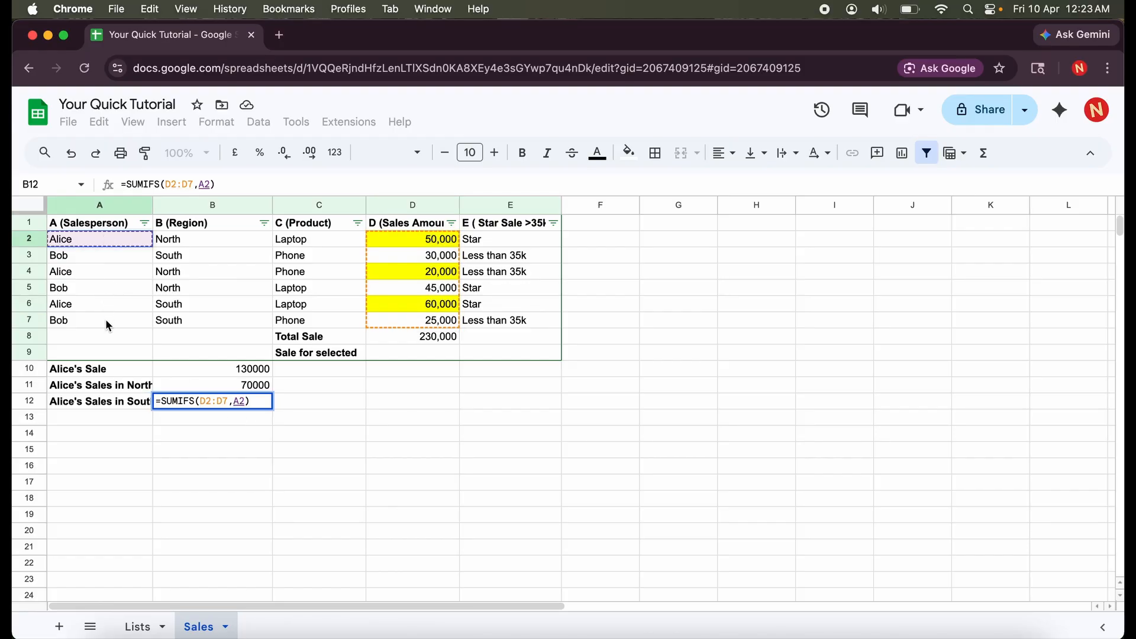
left_click_drag(108, 324, 108, 326)
type(",\"\"")
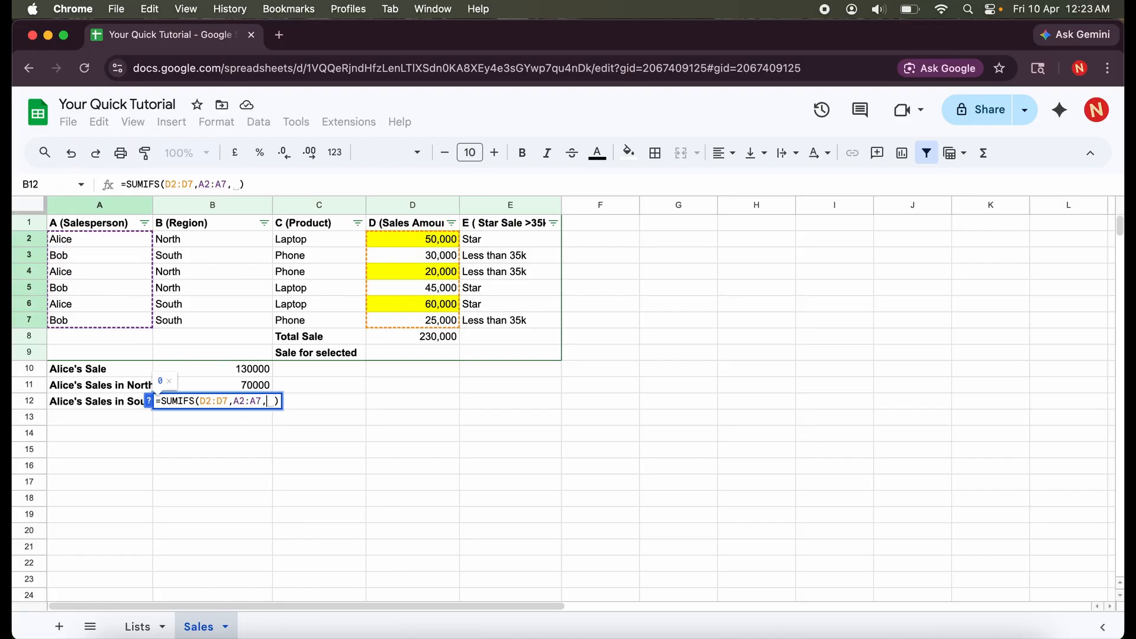
type("Alice")
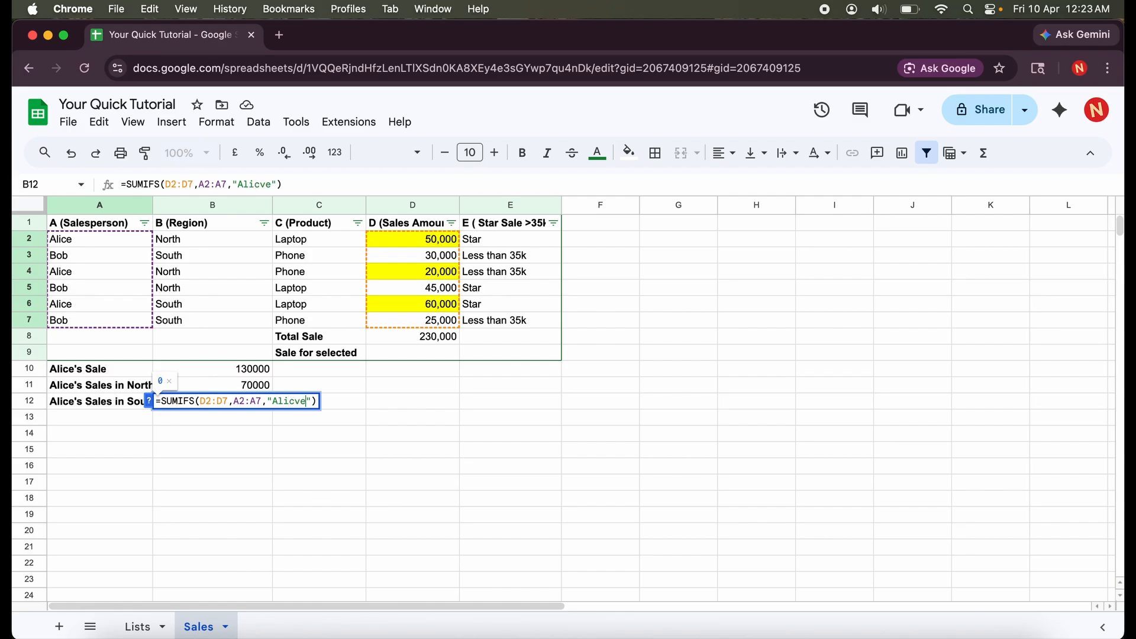
key("BackSpace")
type("e\"")
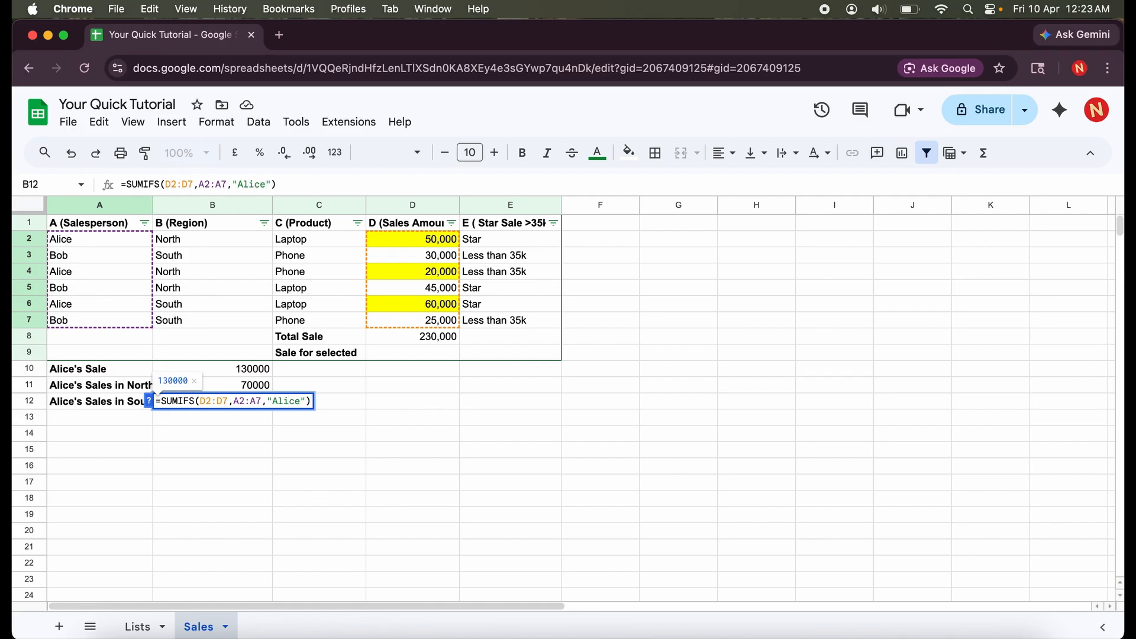
type(",")
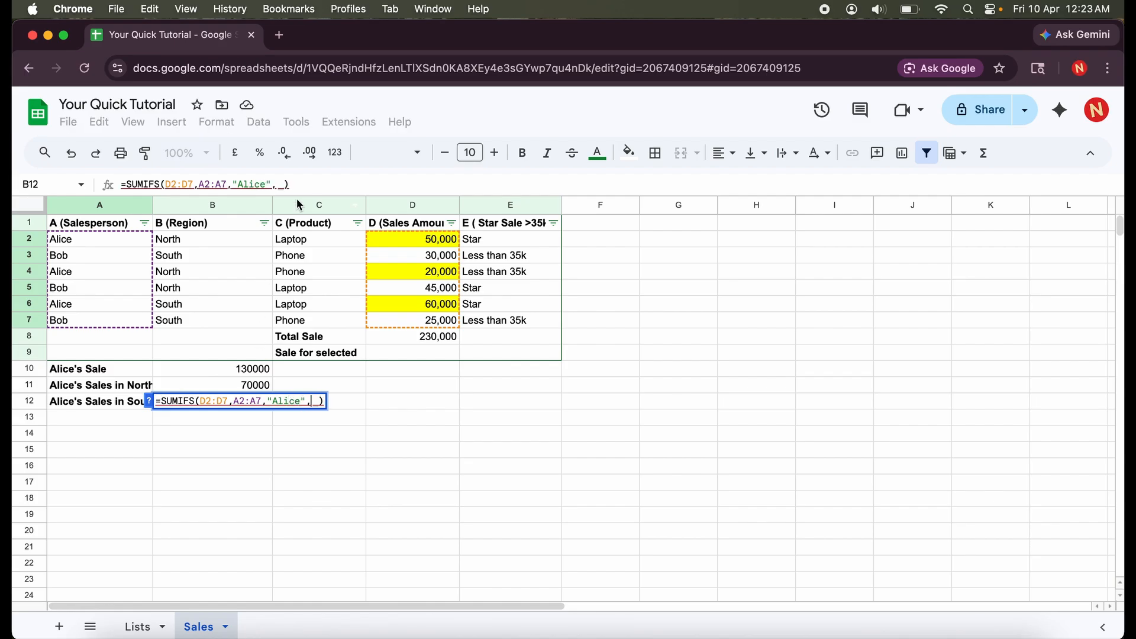
Complete the SUMIFS formula in B12 with B2:B7 as the second criteria range and "South" as its criterion.
type("B2")
left_click(207, 321, "shift")
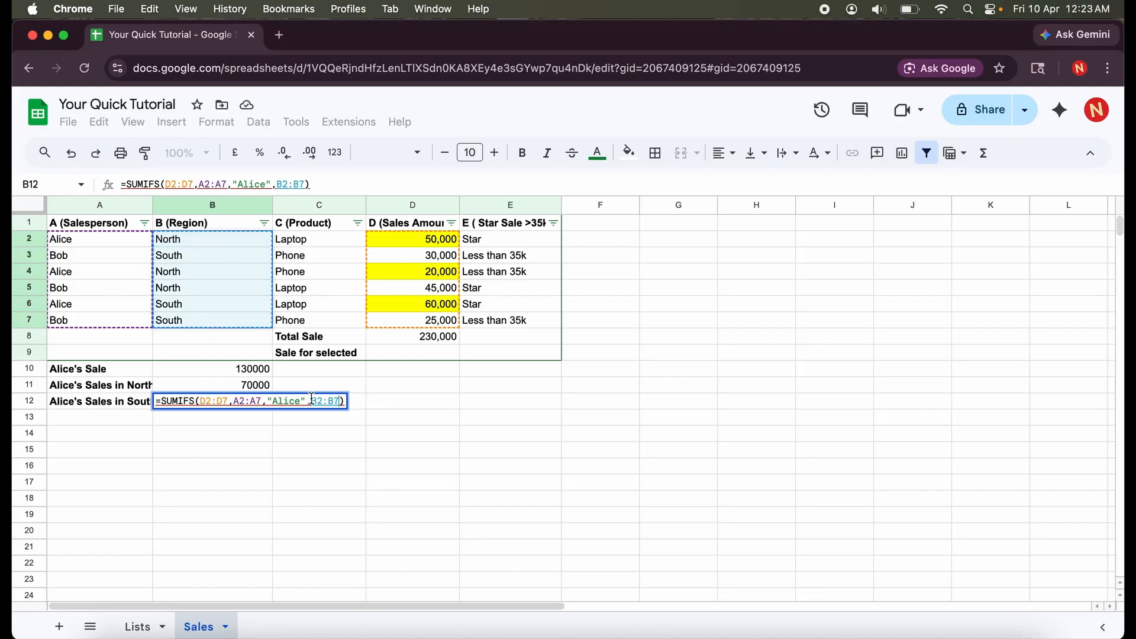
type(",\"")
type("Spo")
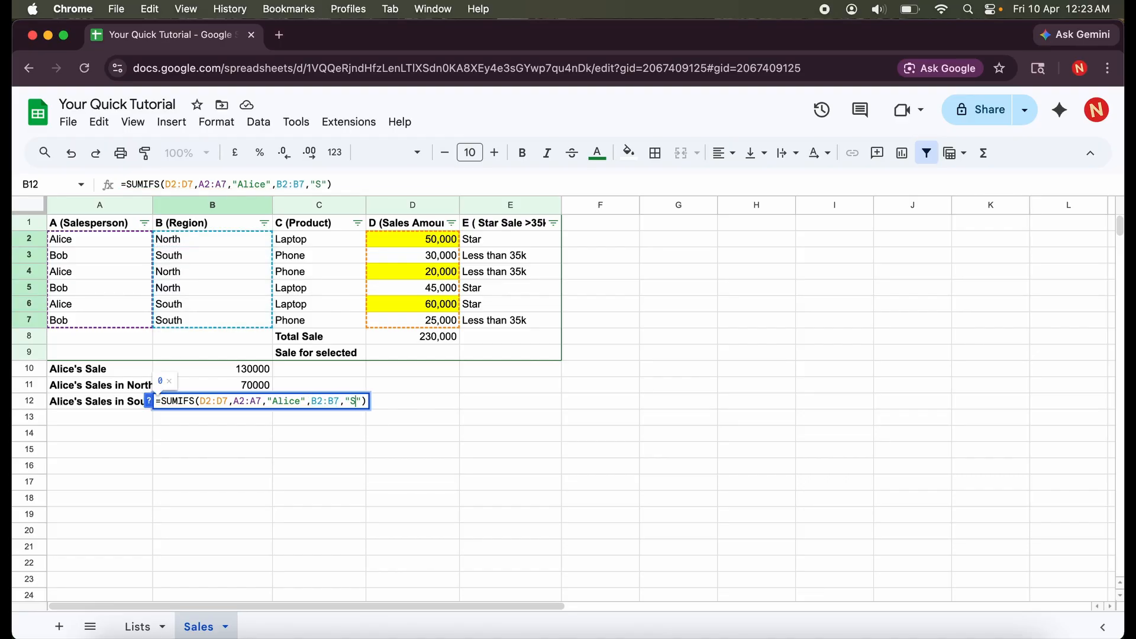
key("BackSpace")
key("BackSpace")
type("outh")
key("Return")
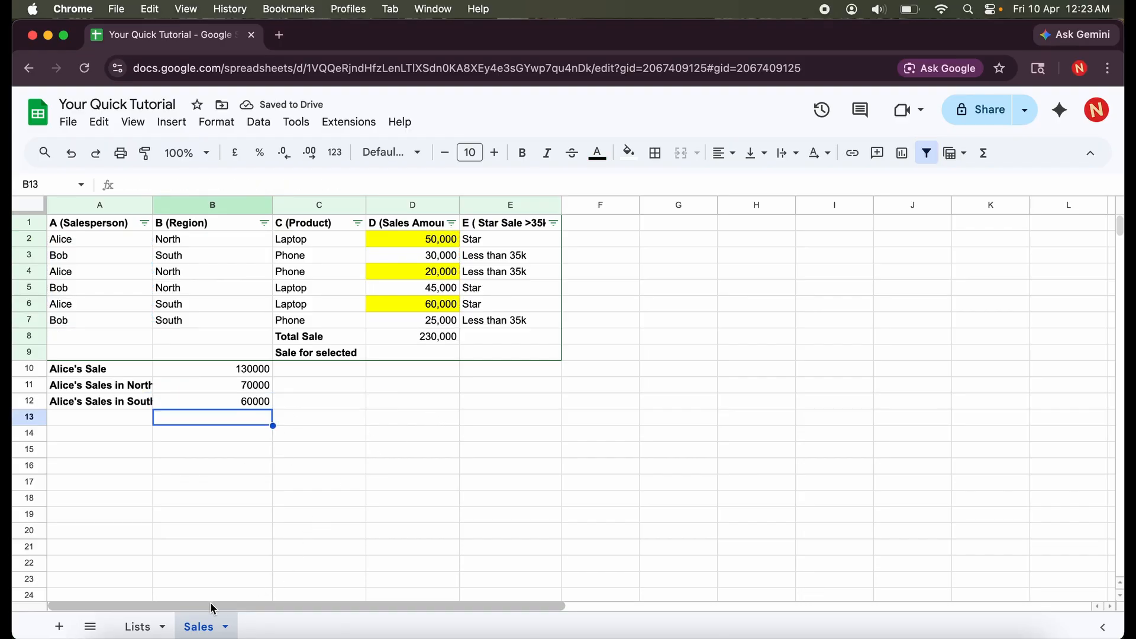
On the Lists sheet, put 9 and a comma inside the SUBTOTAL parentheses in B5 and highlight the 9.
left_click(139, 626)
left_click(348, 459)
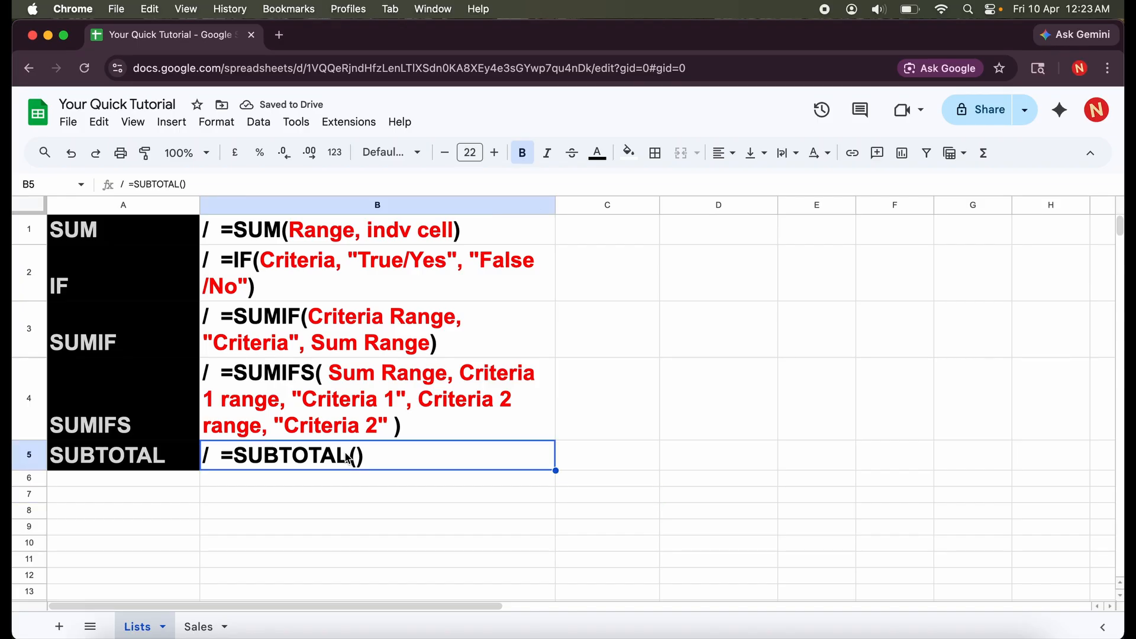
double_click(350, 468)
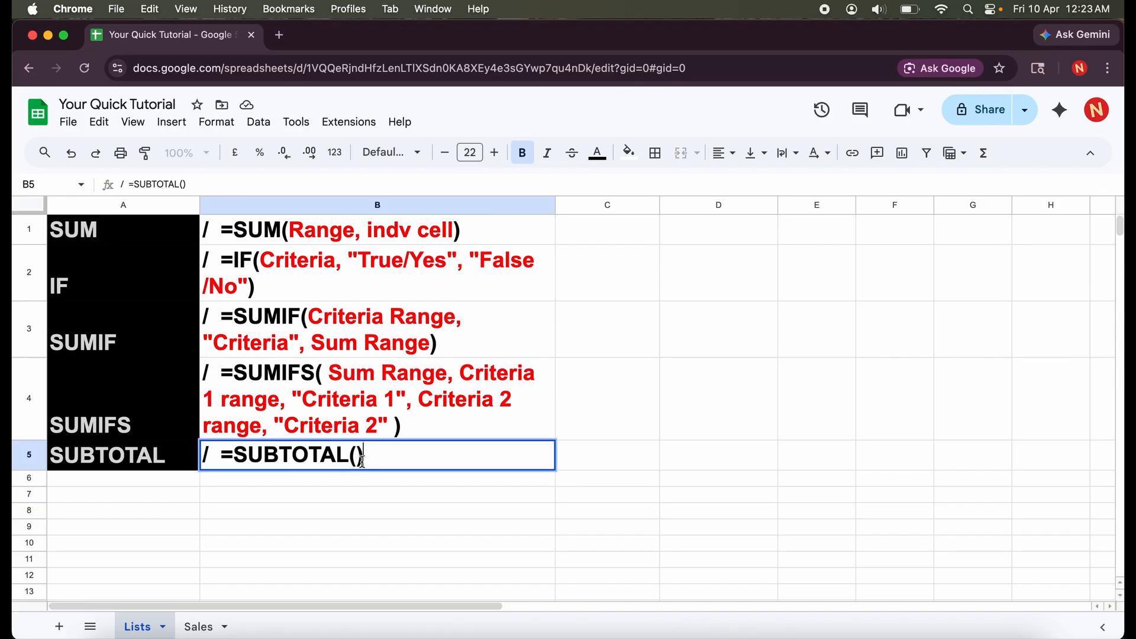
type("9")
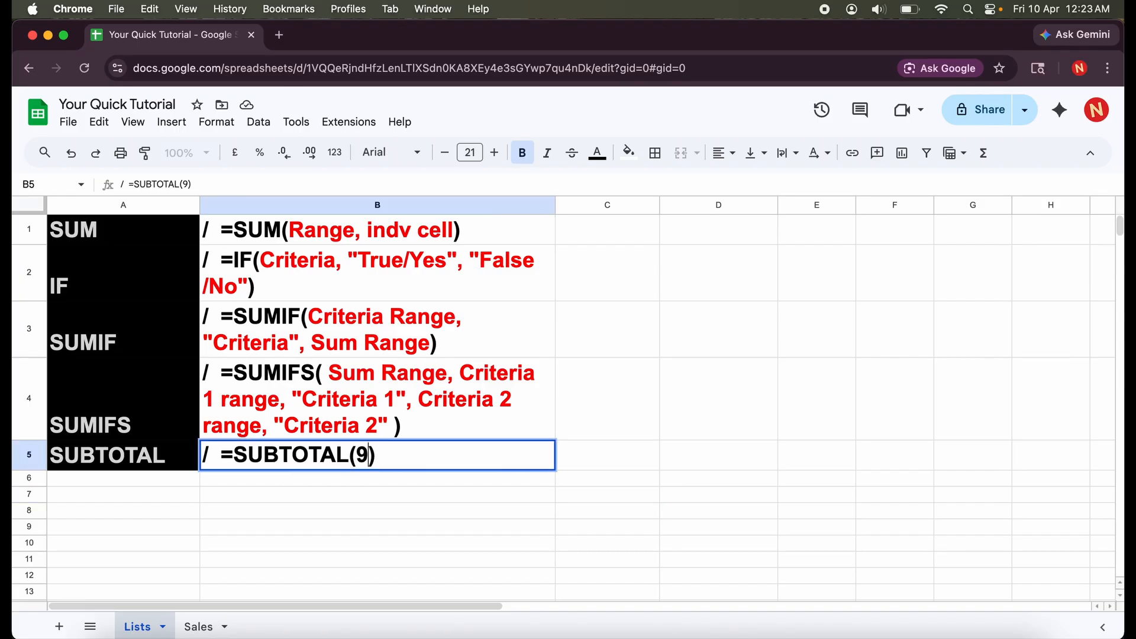
type(",")
left_click(367, 456)
double_click(363, 457)
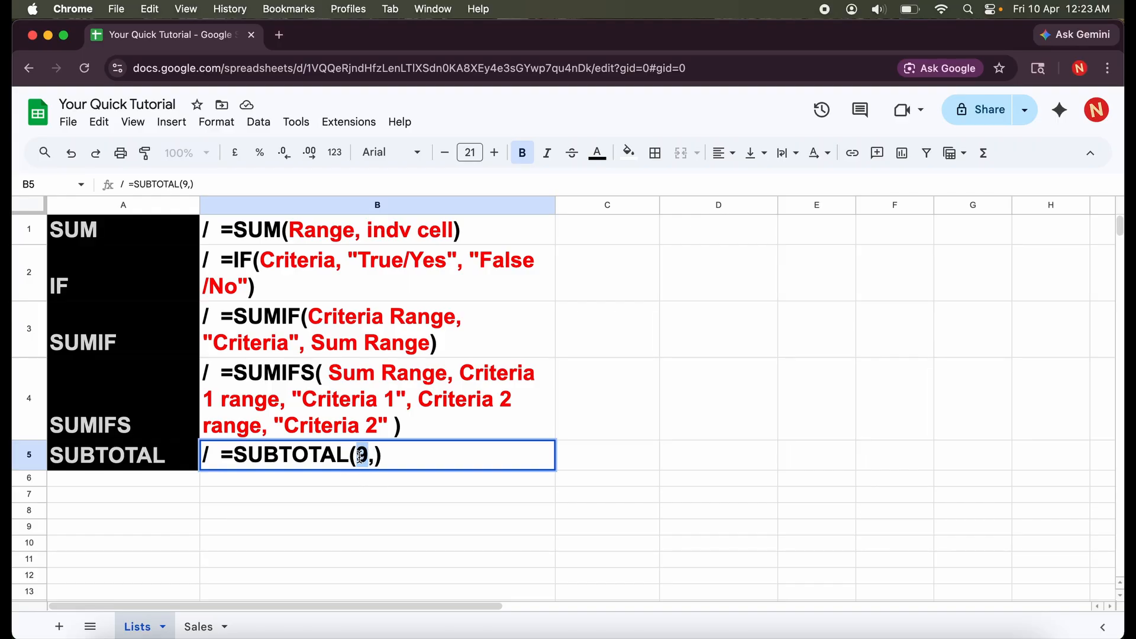
Colour the 9 in B5's SUBTOTAL syntax red and add the word "Range" after the comma.
left_click(601, 163)
left_click(618, 225)
left_click(384, 465)
type("Range")
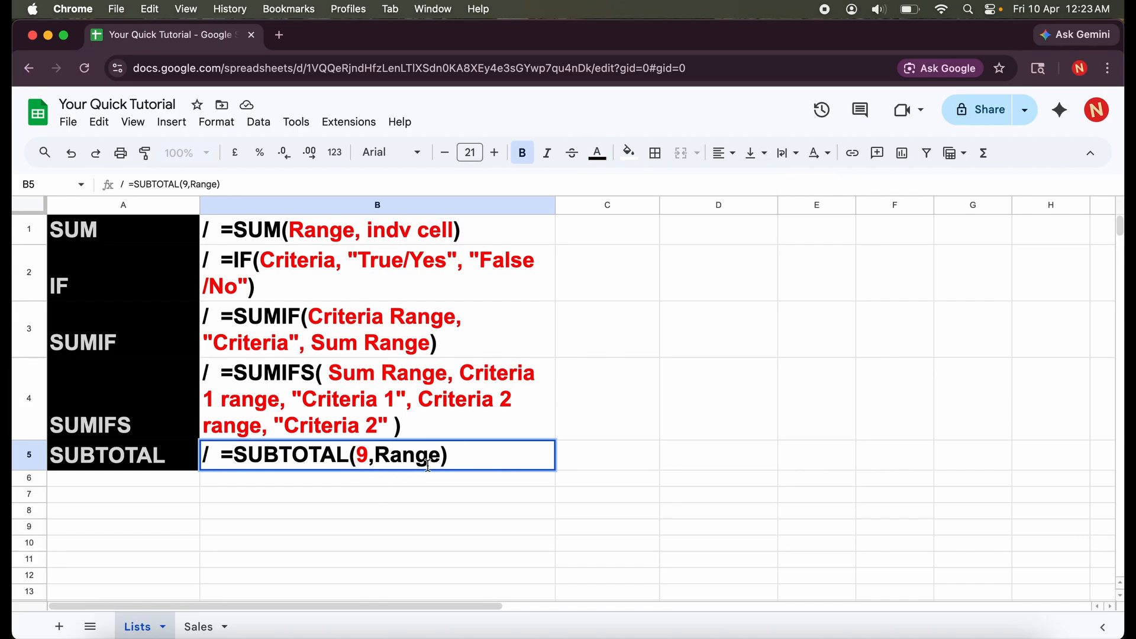
Colour the text ",Range" in B5 red and finish editing the cell.
left_click_drag(442, 460, 369, 462)
left_click(597, 153)
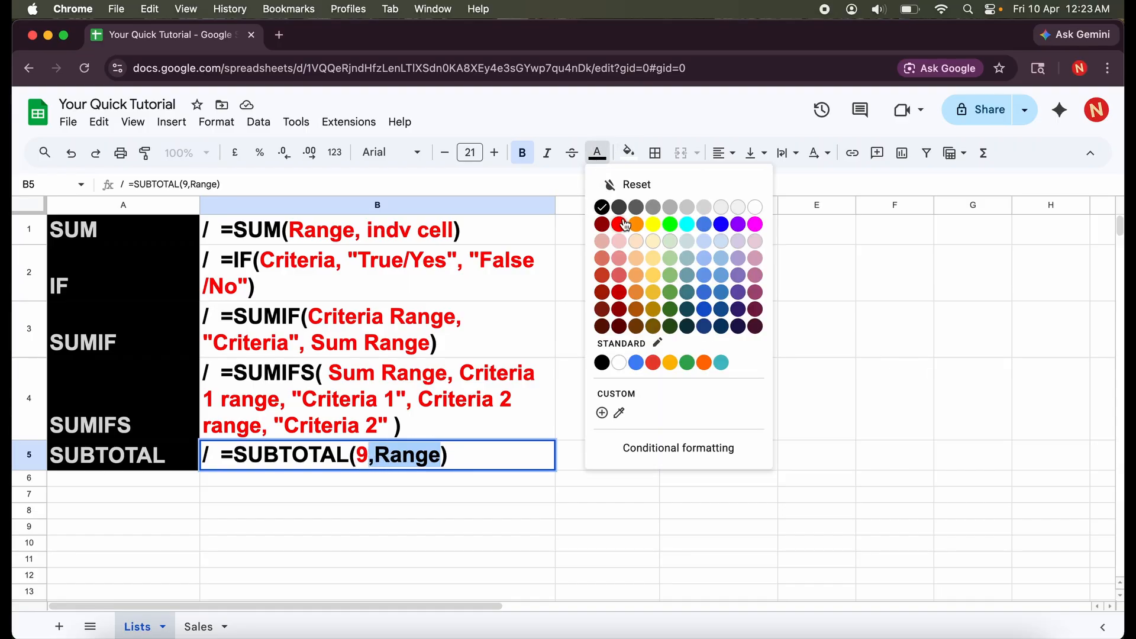
left_click(619, 225)
left_click(497, 532)
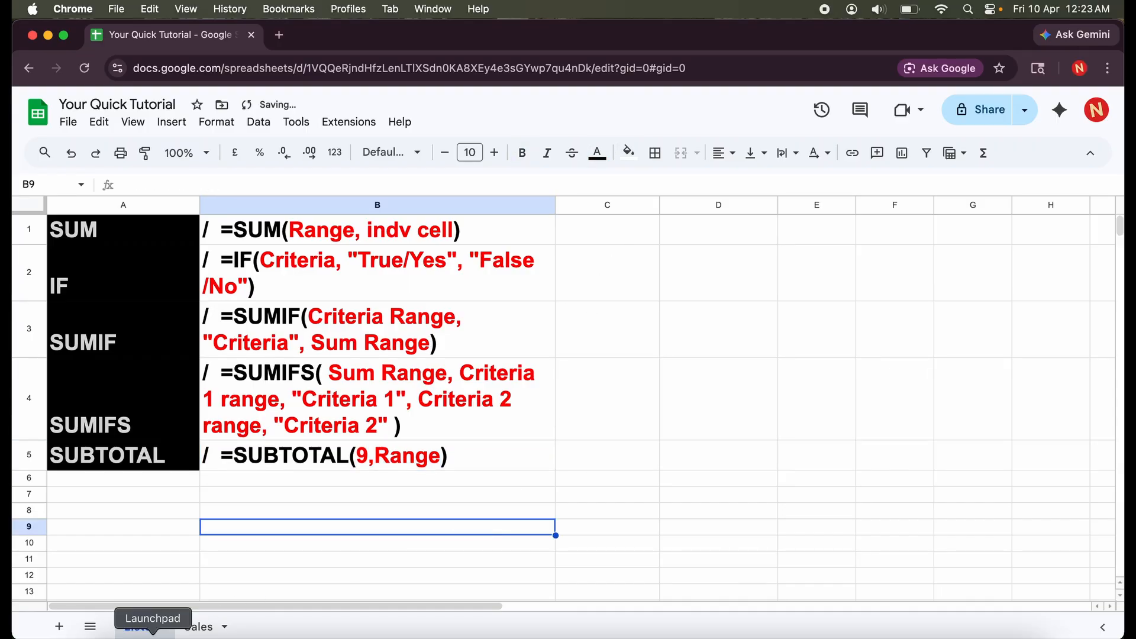
On the Sales sheet, filter the Region column to exclude South.
left_click(199, 627)
left_click(412, 392)
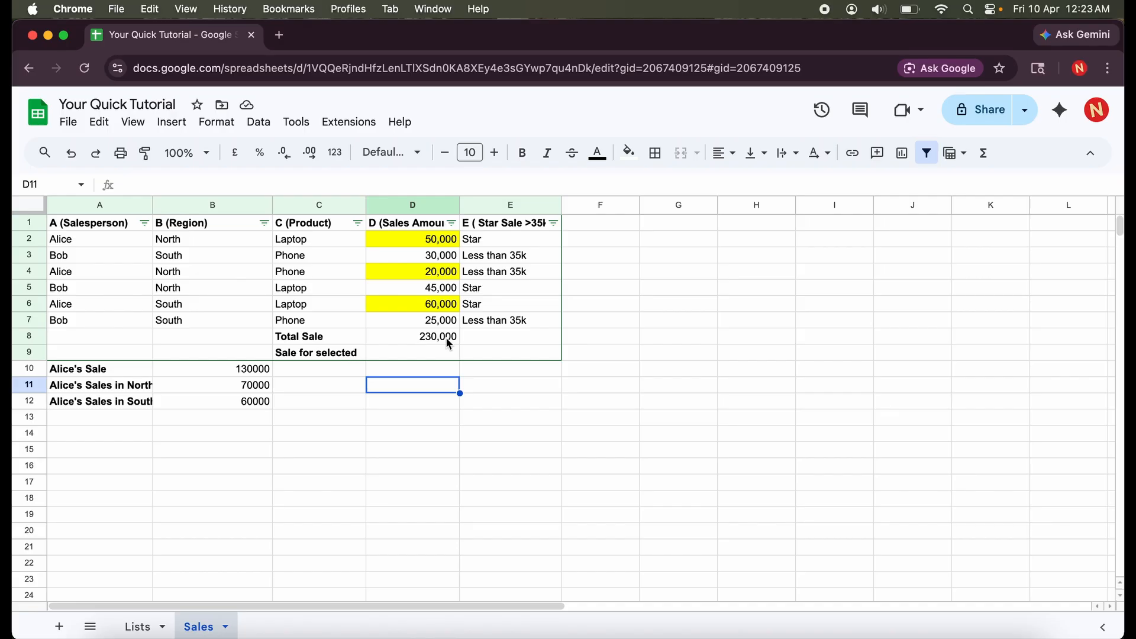
left_click(264, 223)
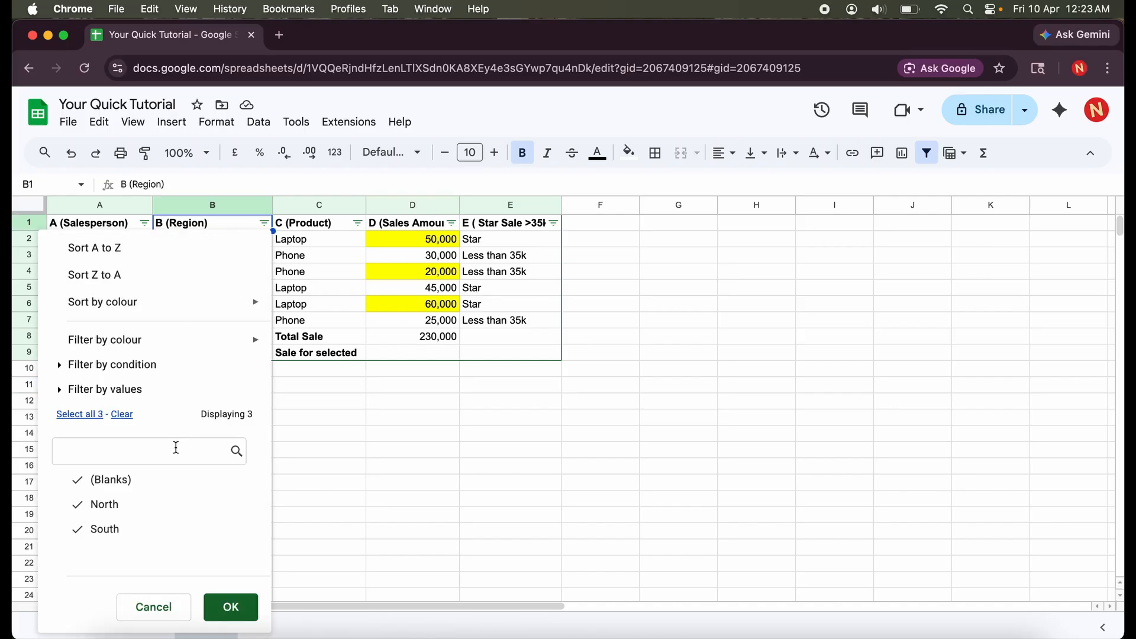
left_click(129, 530)
left_click(231, 606)
left_click(349, 389)
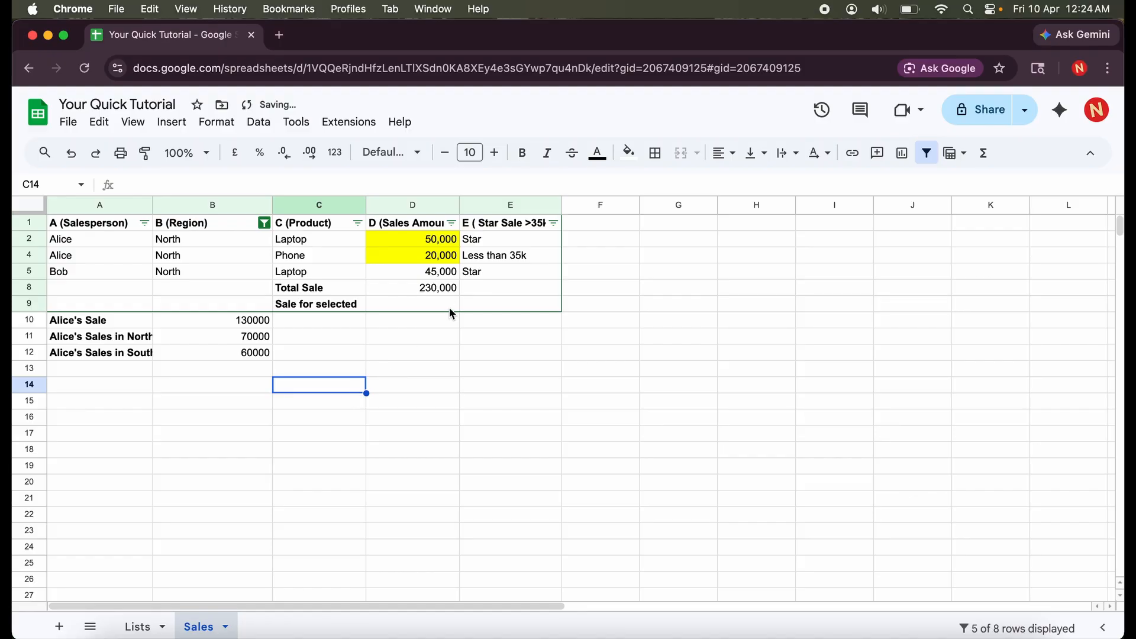
Inspect the SUM formula behind the Total Sale amount in D8.
left_click(402, 291)
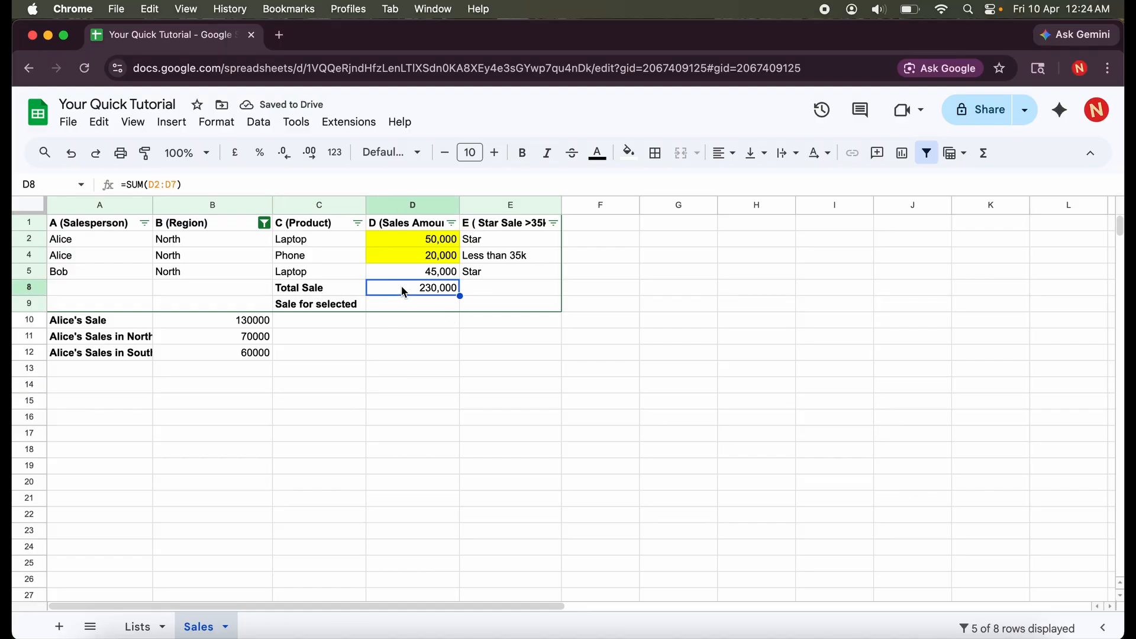
double_click(401, 286)
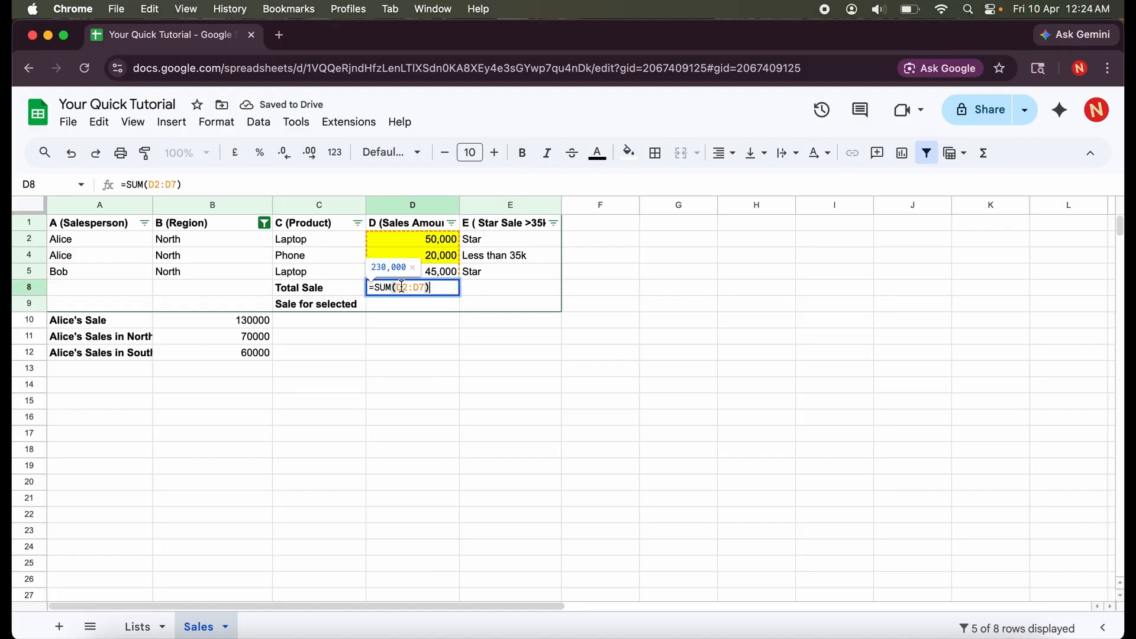
left_click(414, 324)
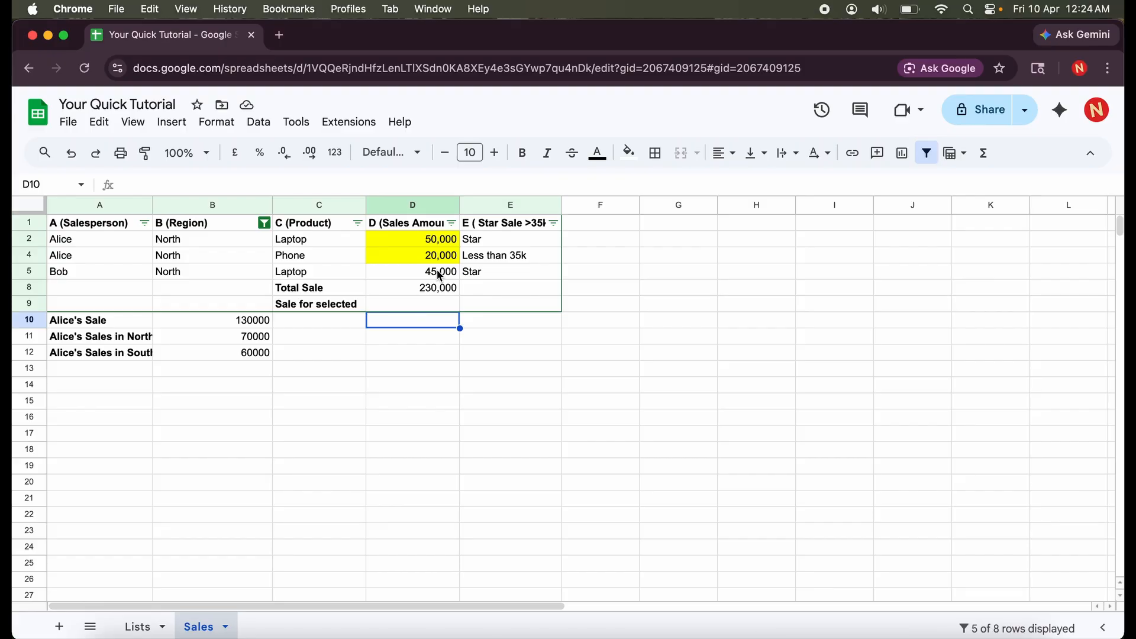
Start a SUBTOTAL formula in D9, beside "Sale for selected", with 9 as the function code.
double_click(432, 304)
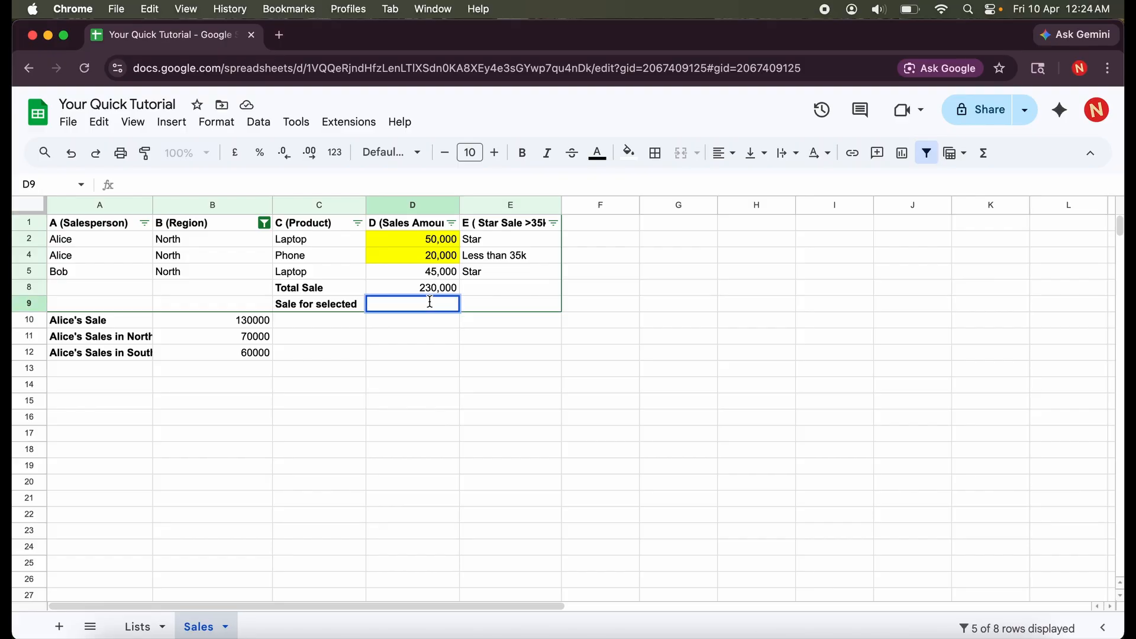
type("=")
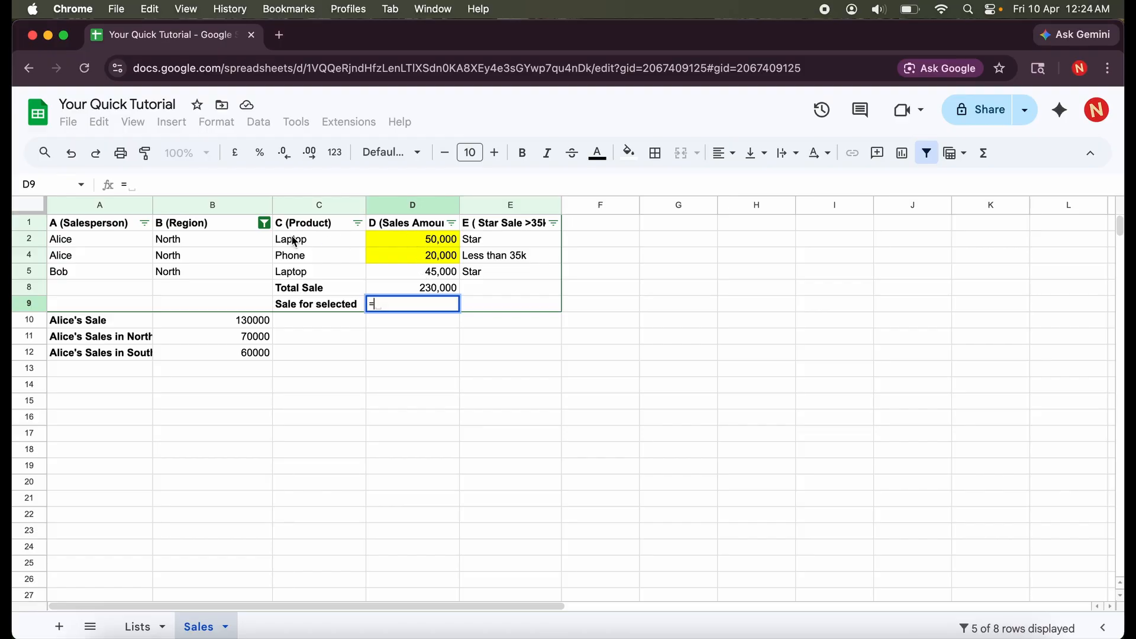
type("SU")
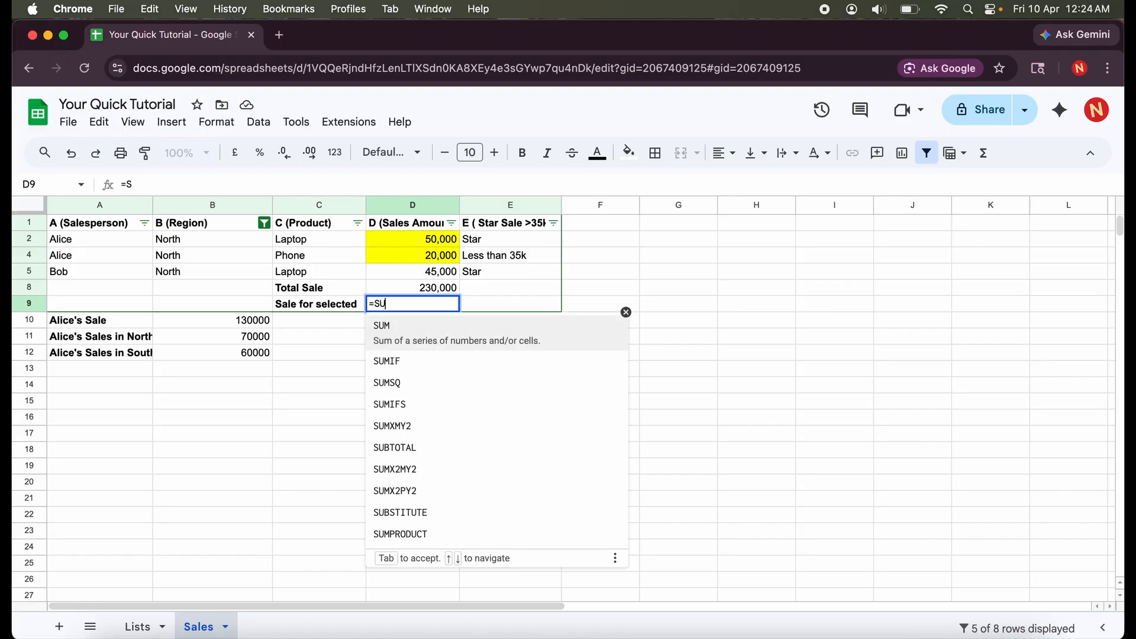
type("BTOTL")
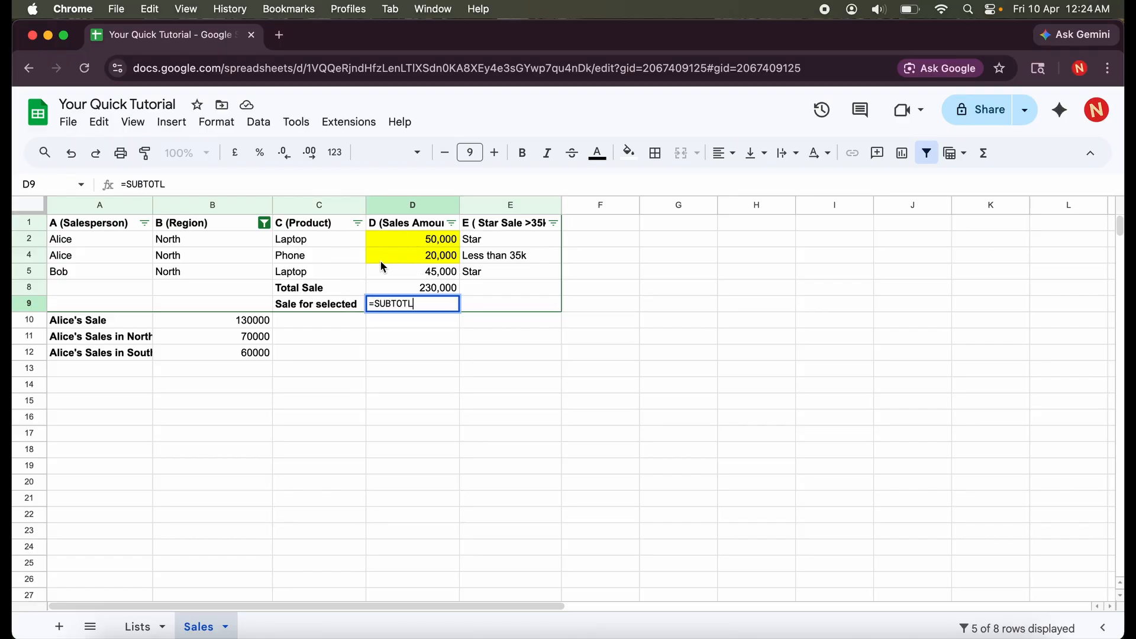
key("BackSpace")
type("AL(")
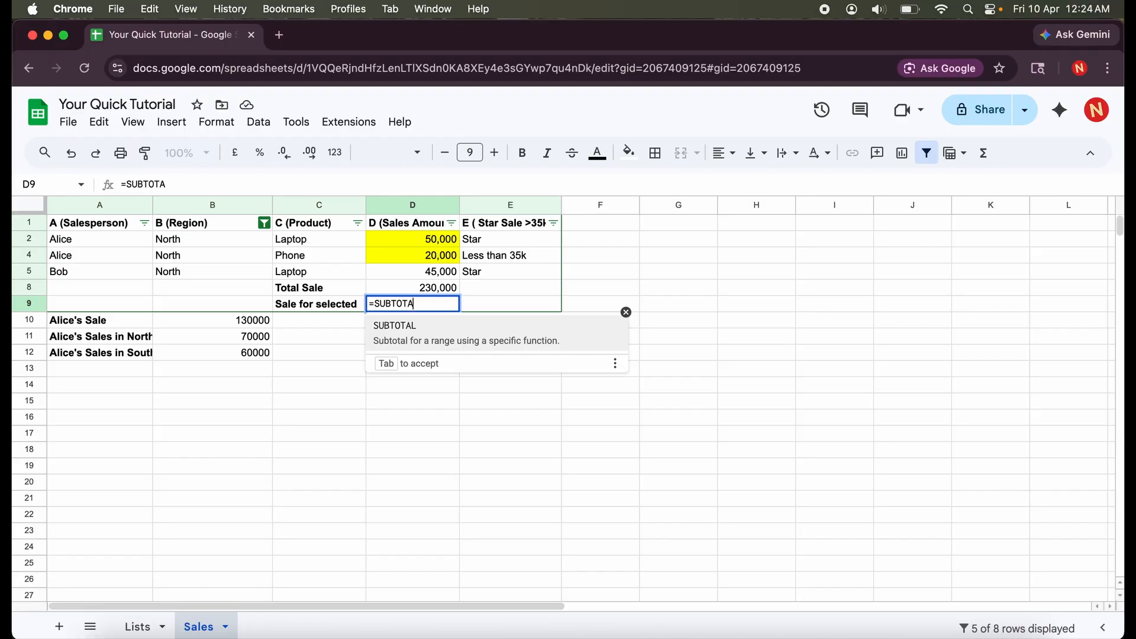
type("9,")
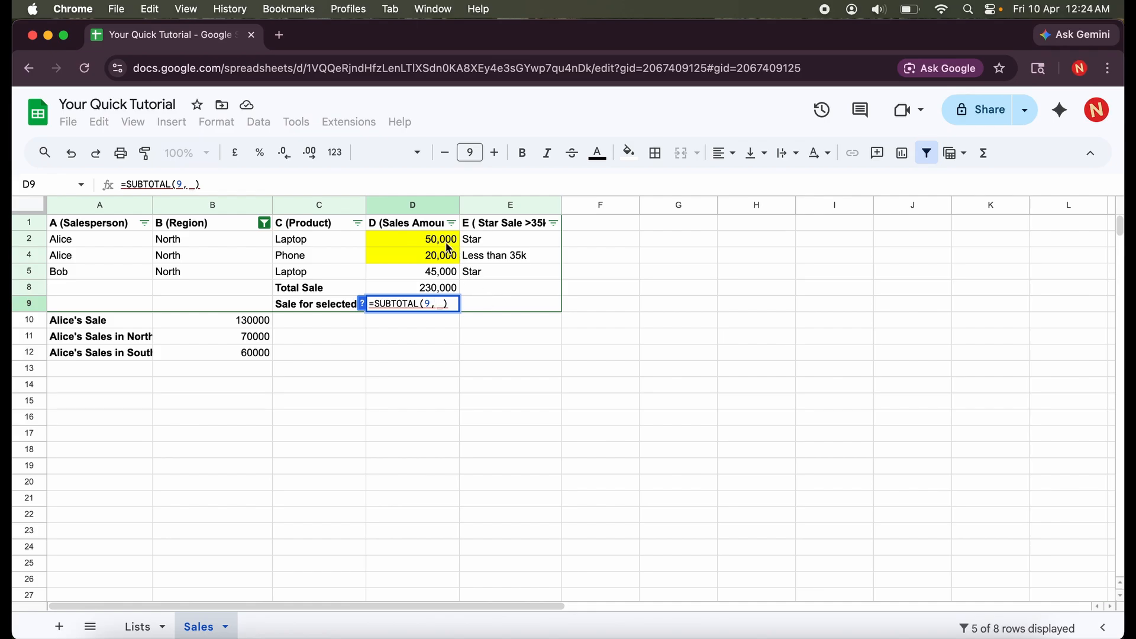
Complete the SUBTOTAL formula in D9 with the range D2:D7.
key("BackSpace")
type("d2")
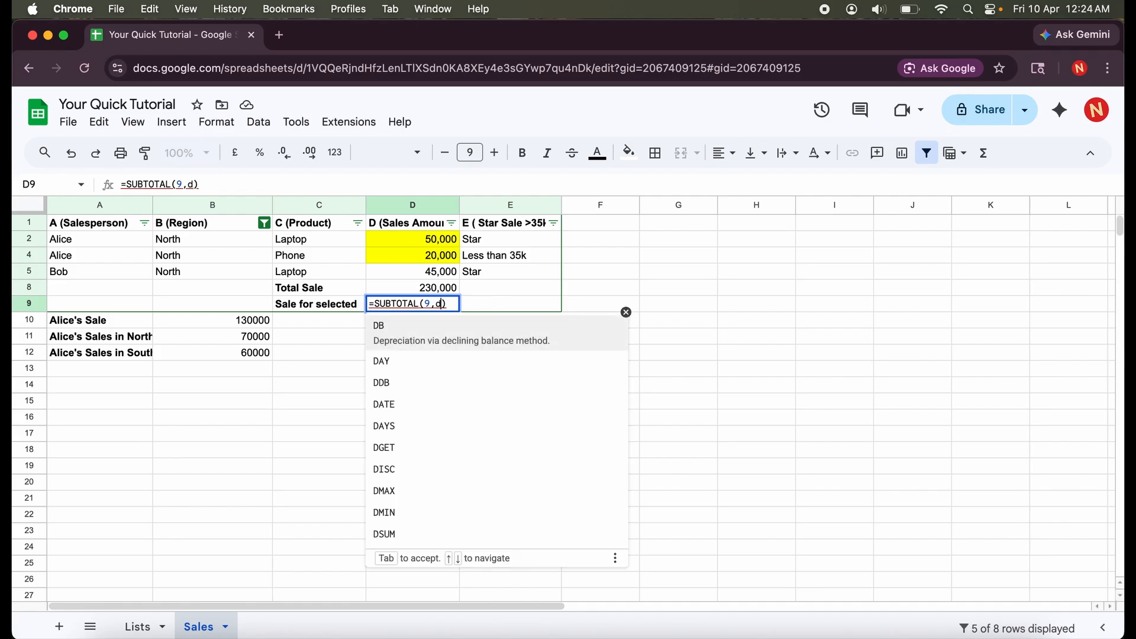
key("BackSpace")
key("BackSpace")
type("D2")
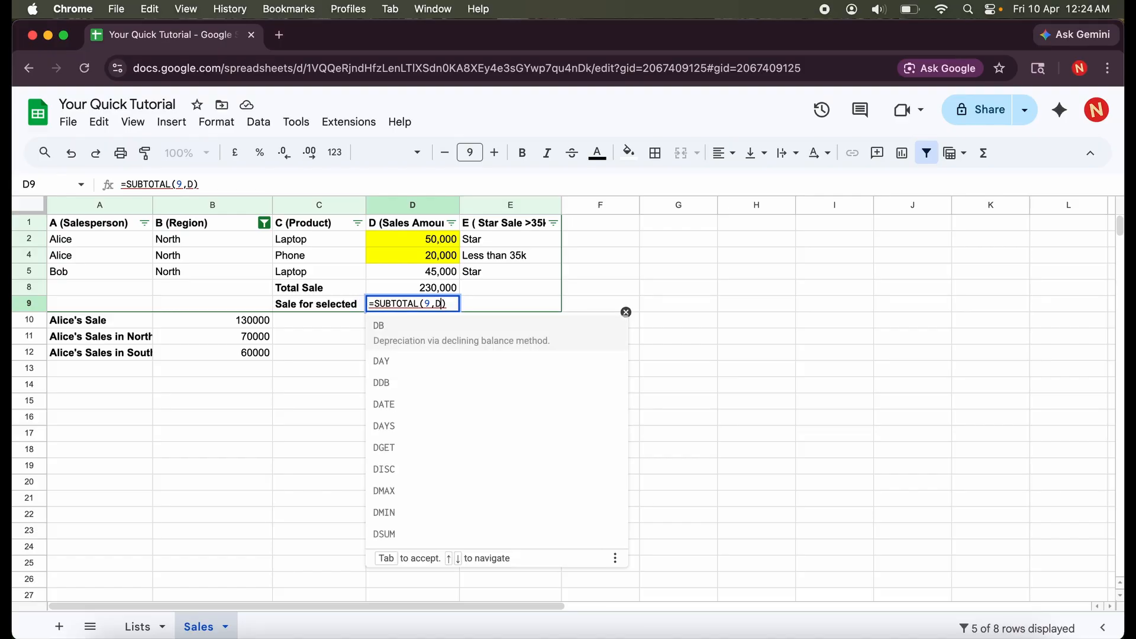
type(":D7")
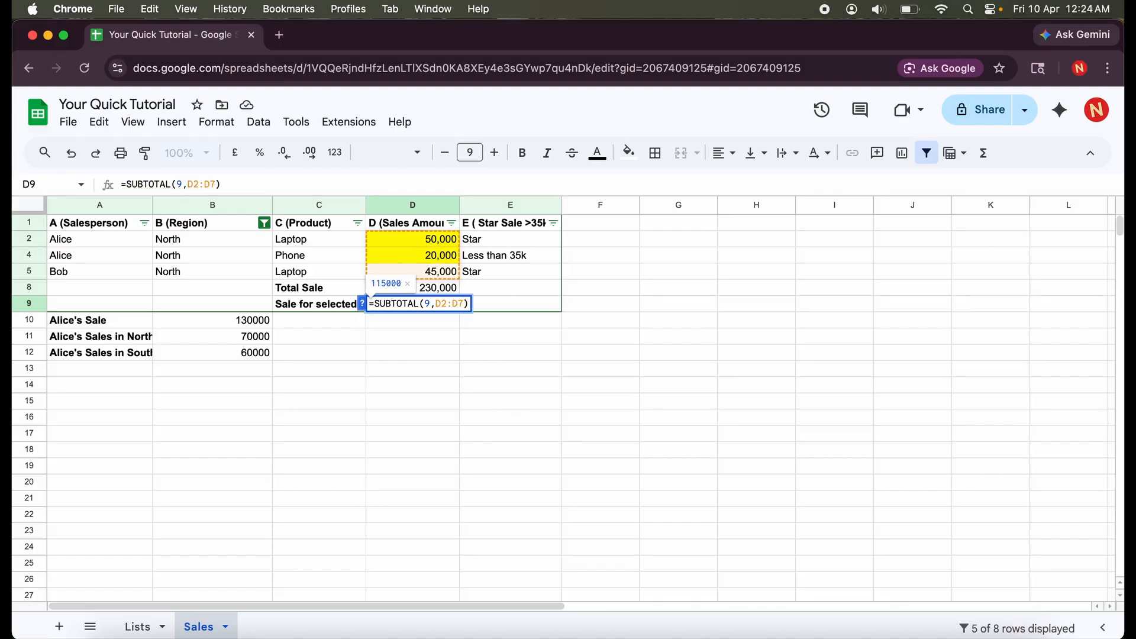
key("Return")
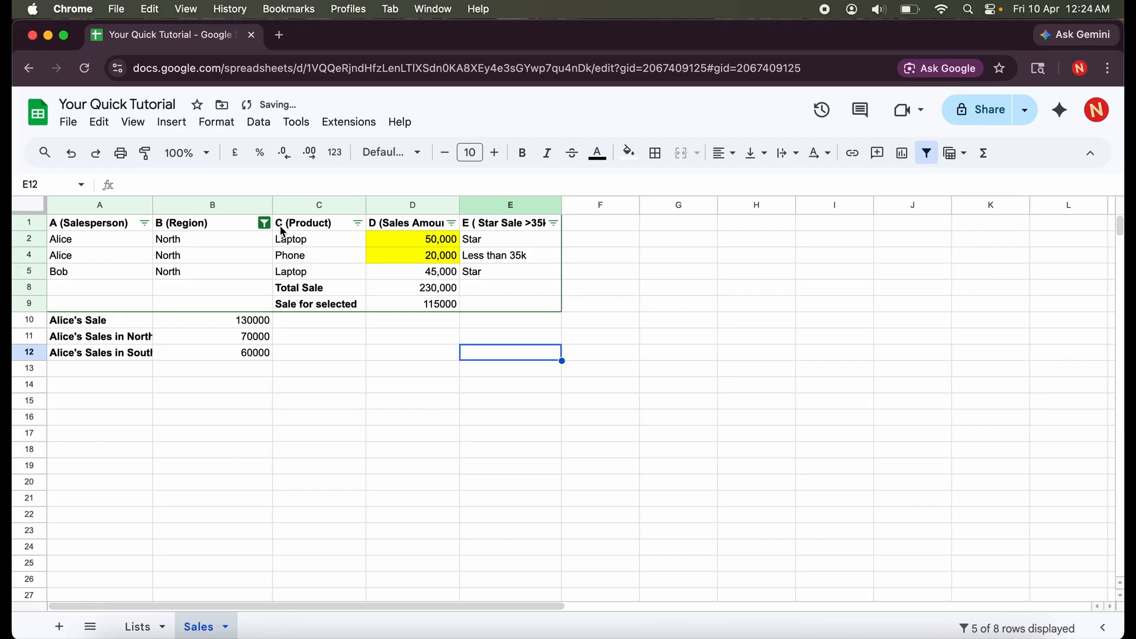
Include South in the Region filter again and check the subtotal in D9.
left_click(264, 223)
left_click(152, 527)
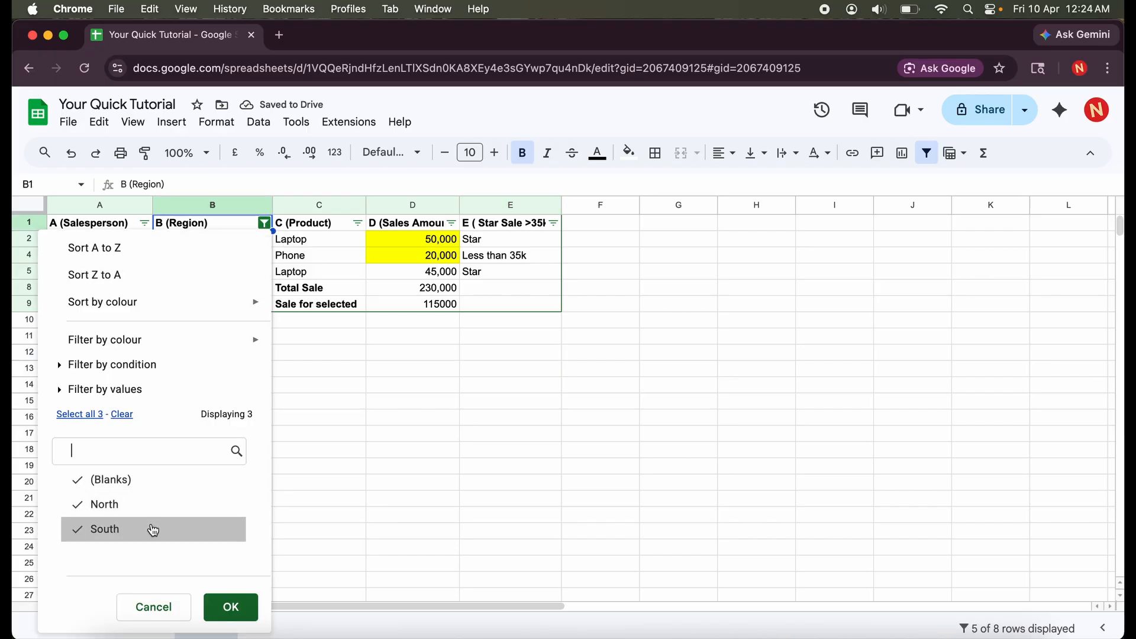
left_click(246, 608)
left_click(514, 431)
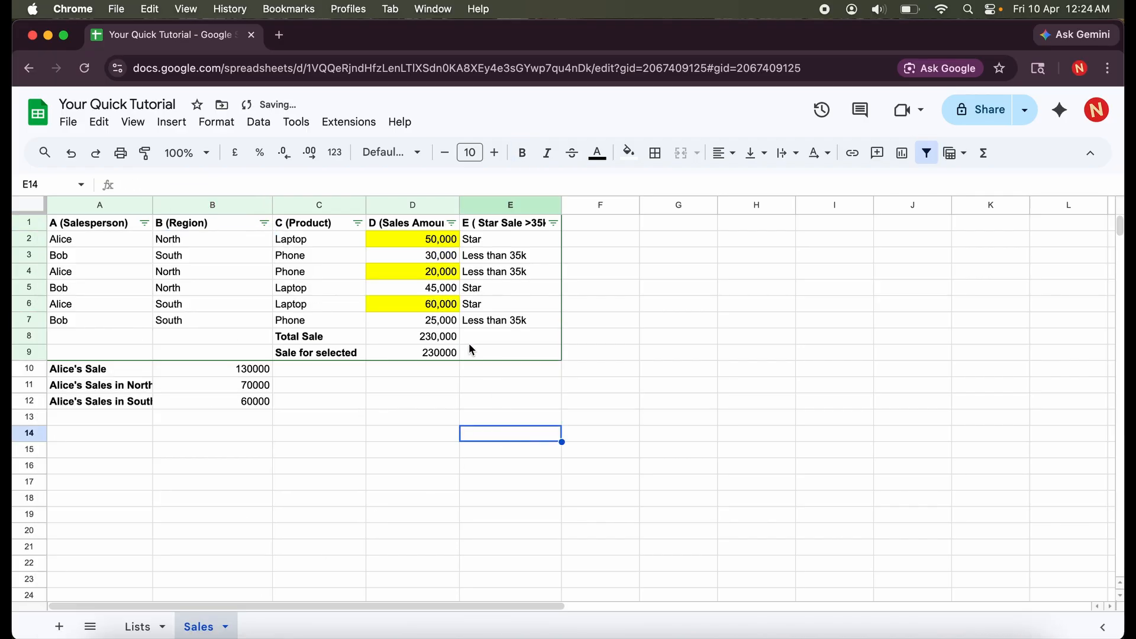
left_click(443, 355)
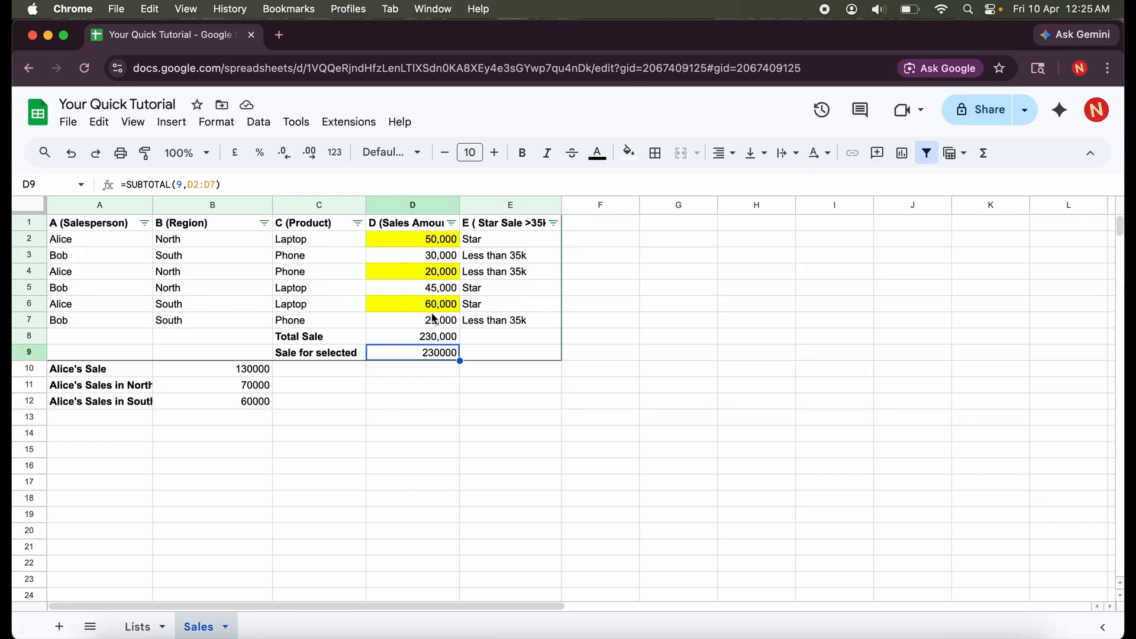
Exclude South from the Region filter once more, keeping blanks and North selected.
left_click(264, 223)
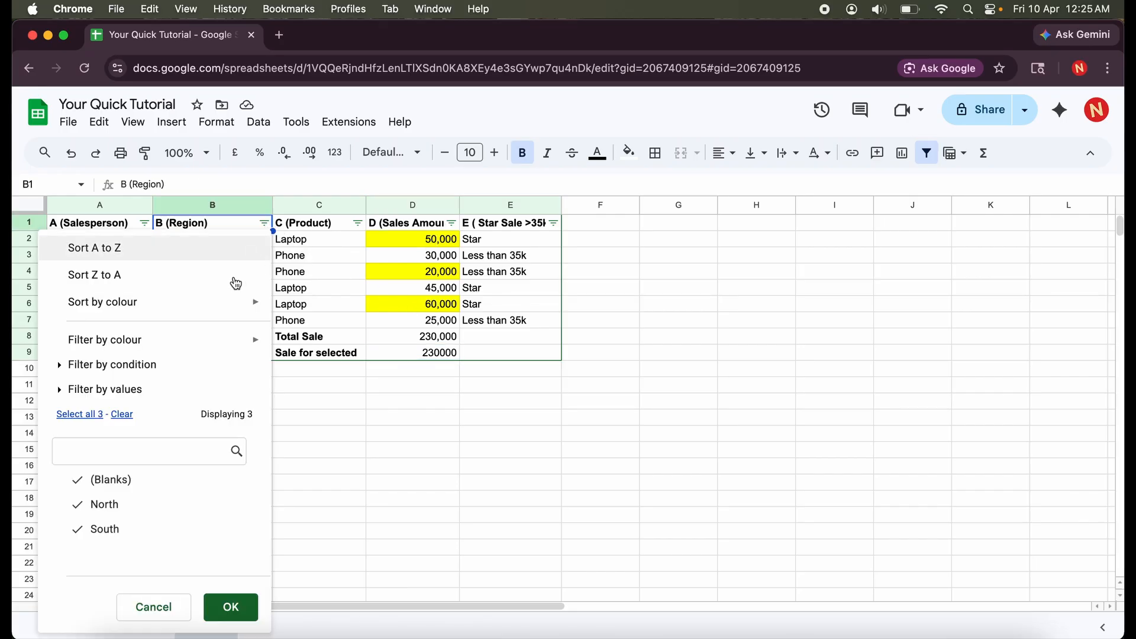
left_click(157, 530)
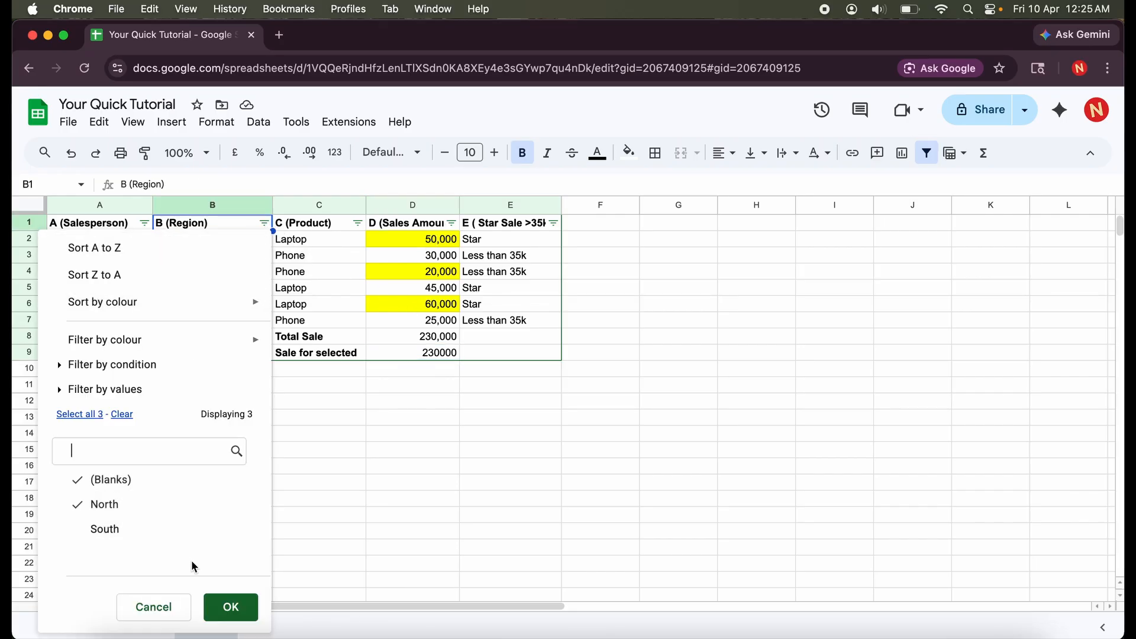
left_click(234, 609)
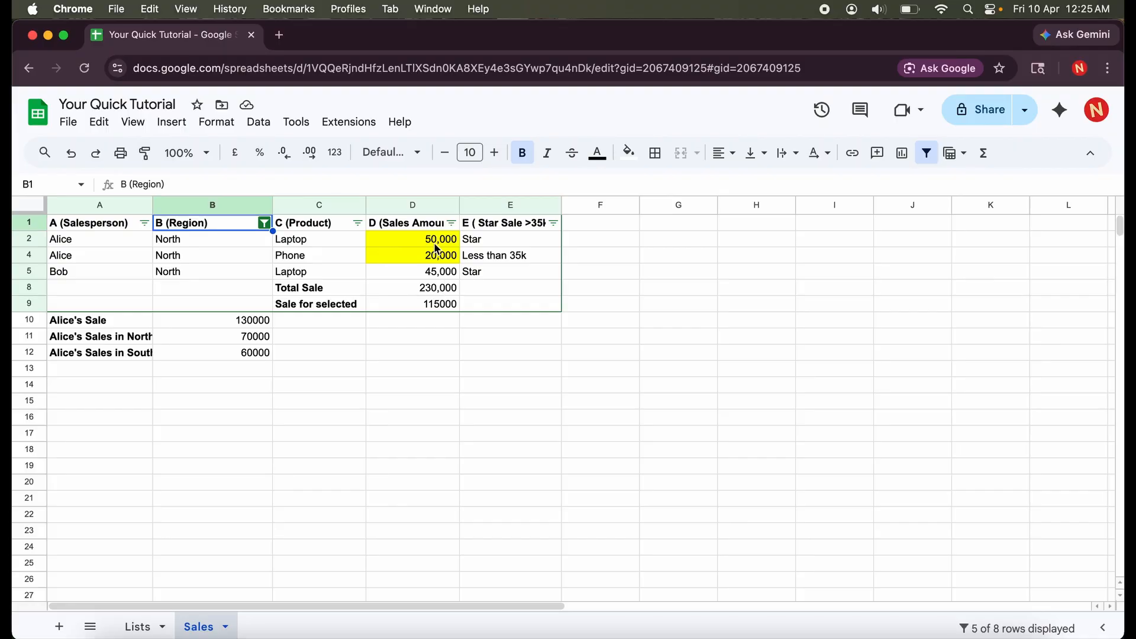
Filter the Salesperson column to exclude the second salesperson, keeping blanks and the first salesperson.
left_click(144, 223)
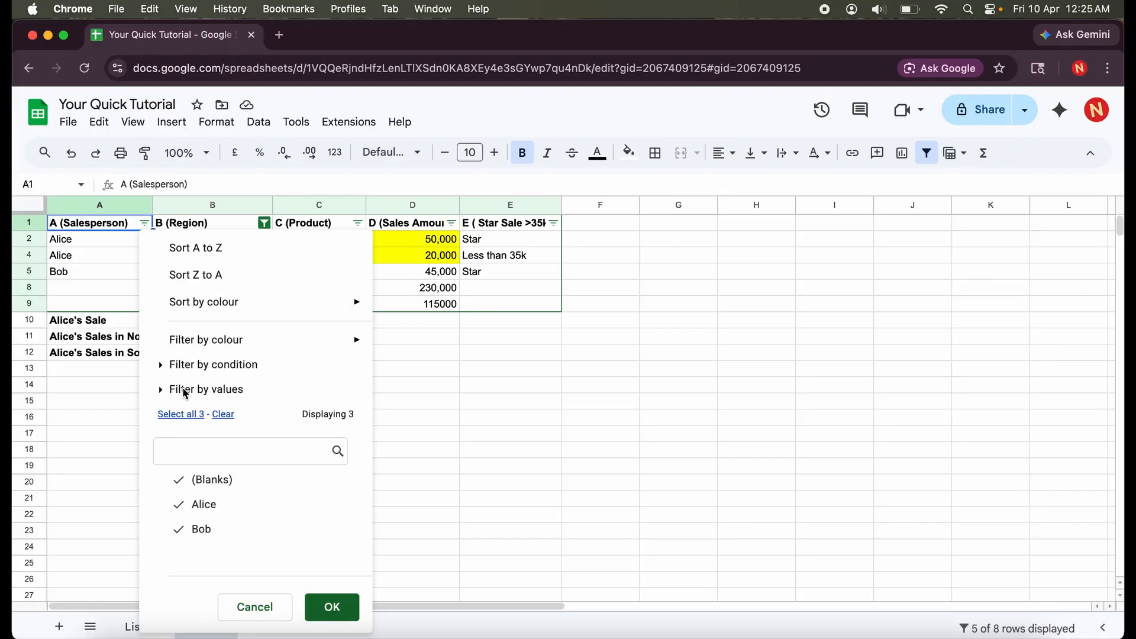
left_click(233, 528)
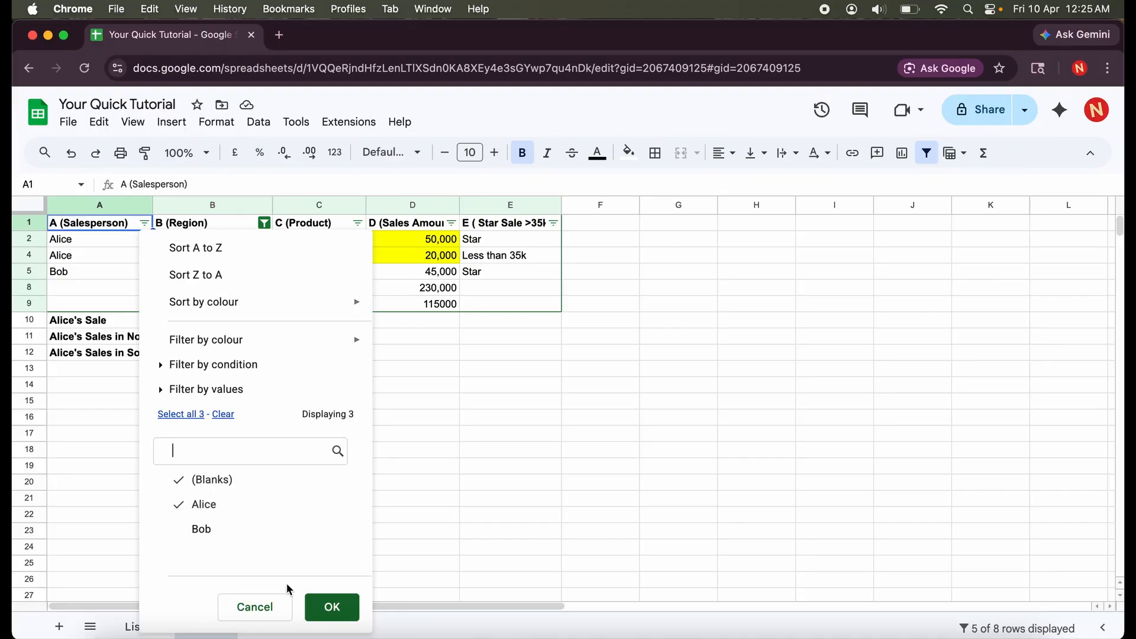
left_click(332, 607)
left_click(491, 440)
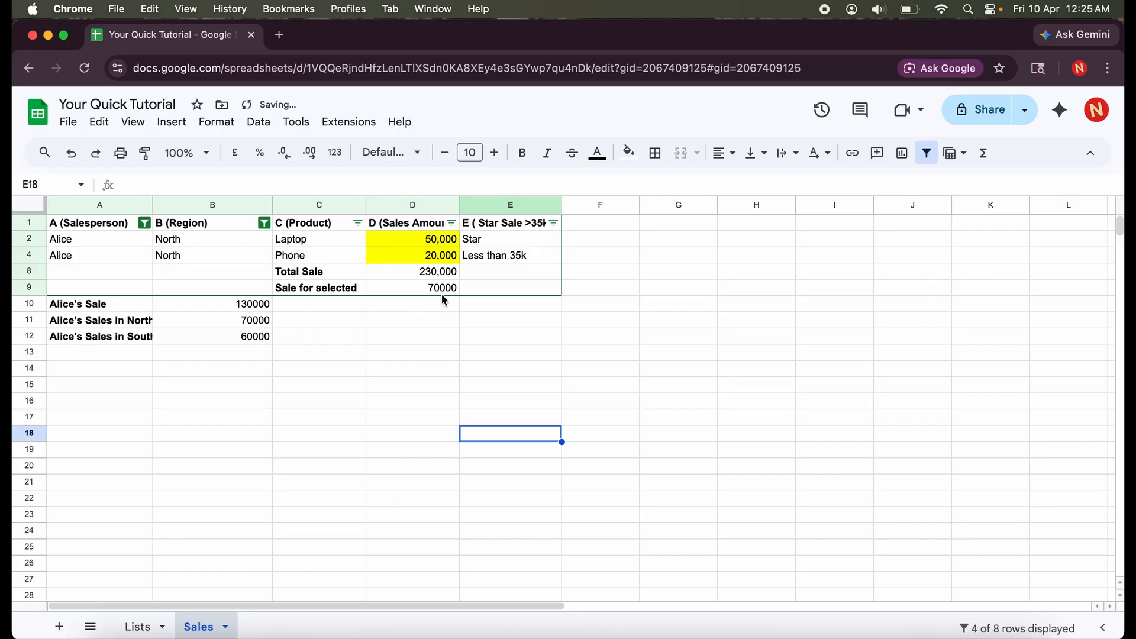